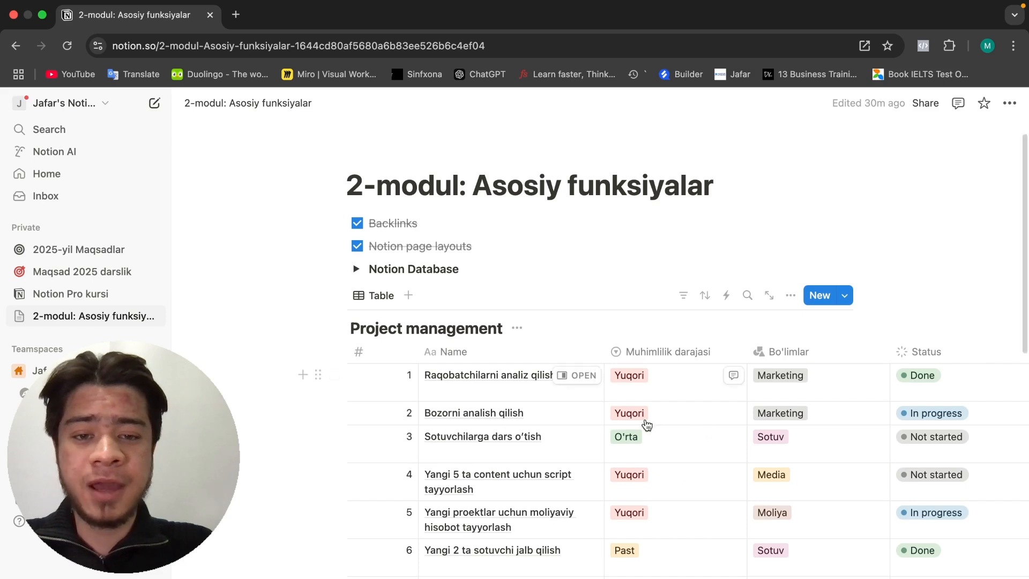
Step: Look over the Project management table's rows and columns and the options available for its Table view
{"action": "scroll", "coordinate": [545, 483], "scroll_direction": "down", "scroll_amount": 5}
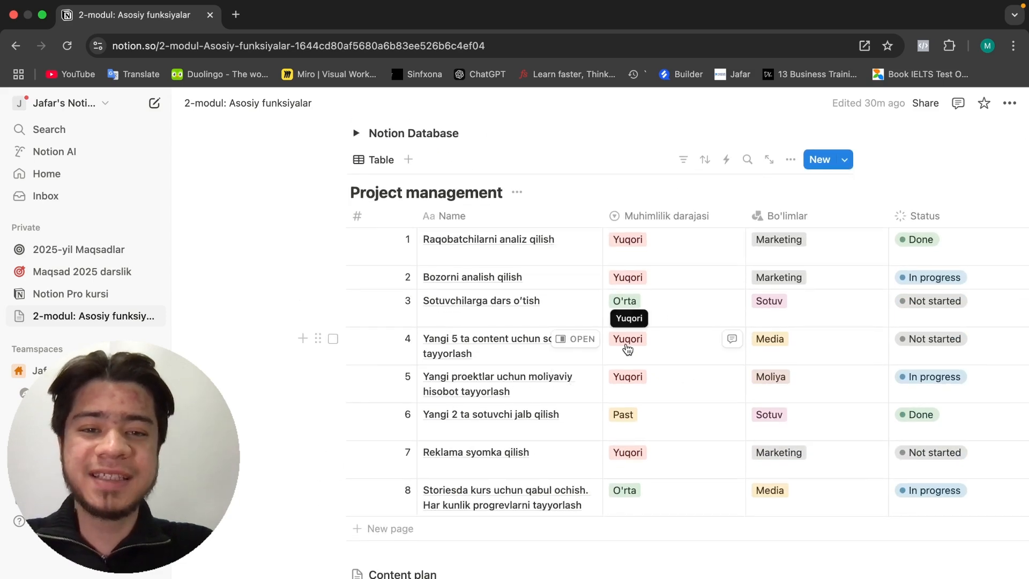
{"action": "scroll", "coordinate": [625, 347], "scroll_direction": "right", "scroll_amount": 5}
{"action": "scroll", "coordinate": [625, 347], "scroll_direction": "left", "scroll_amount": 5}
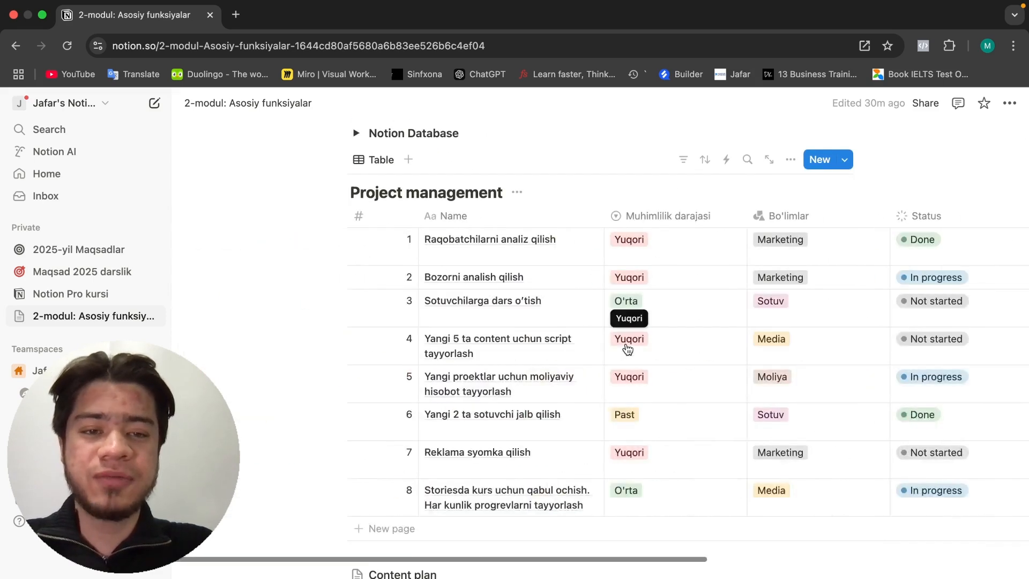
{"action": "left_click", "coordinate": [375, 162]}
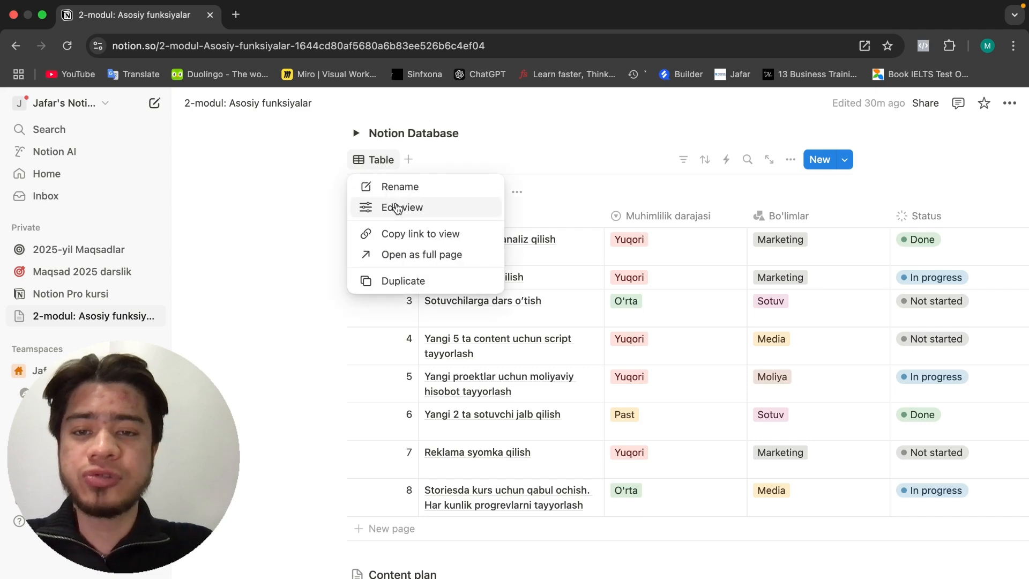
{"action": "left_click", "coordinate": [405, 185]}
{"action": "left_click", "coordinate": [405, 185]}
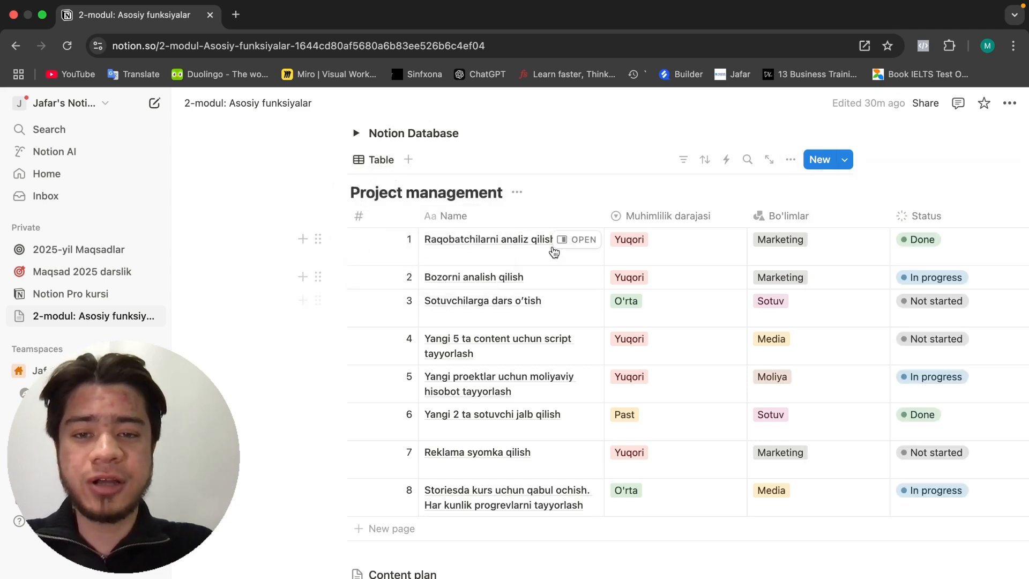
{"action": "scroll", "coordinate": [601, 312], "scroll_direction": "right", "scroll_amount": 5}
{"action": "scroll", "coordinate": [592, 309], "scroll_direction": "left", "scroll_amount": 5}
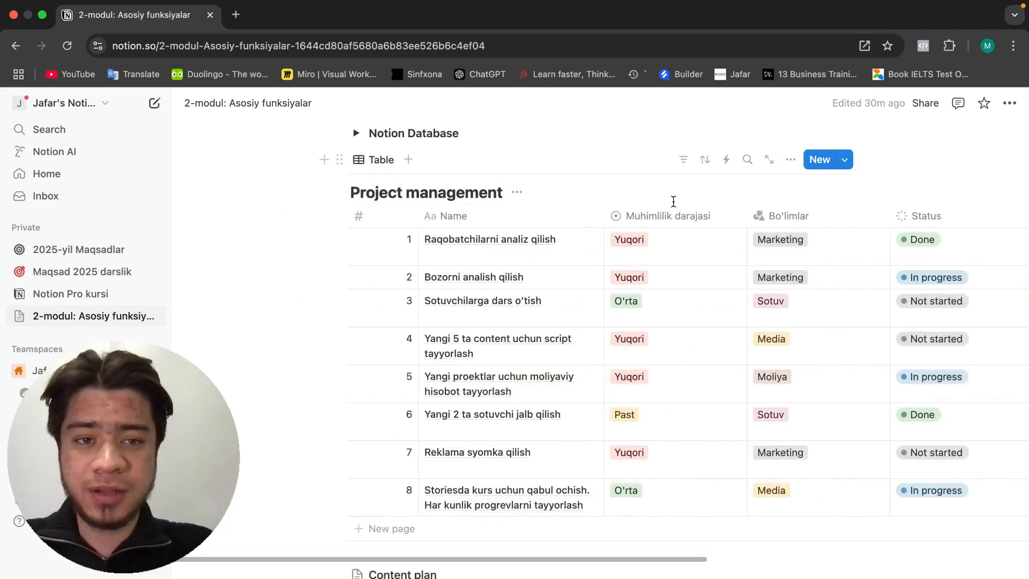
{"action": "scroll", "coordinate": [676, 202], "scroll_direction": "up", "scroll_amount": 3}
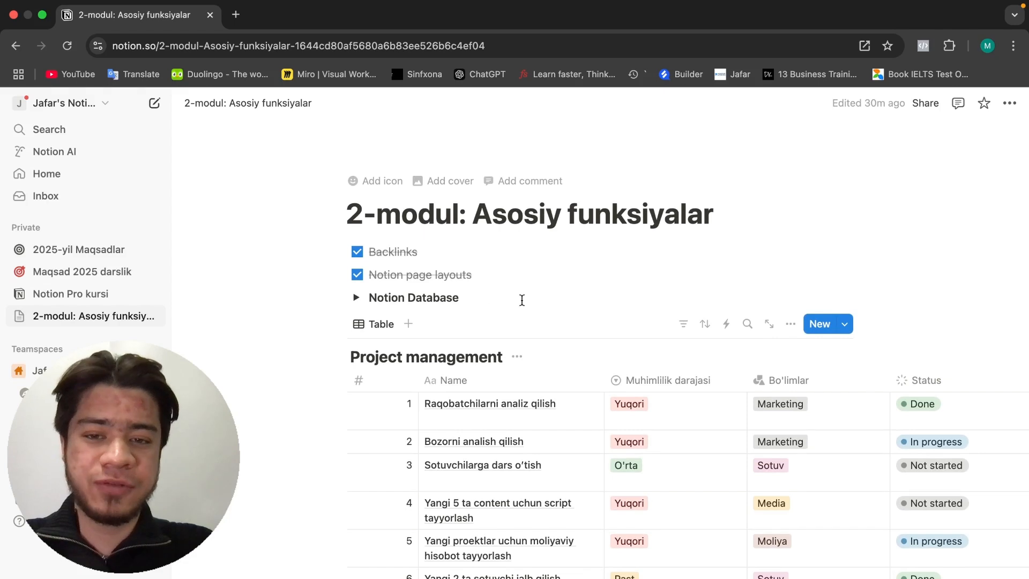
{"action": "scroll", "coordinate": [573, 436], "scroll_direction": "down", "scroll_amount": 2}
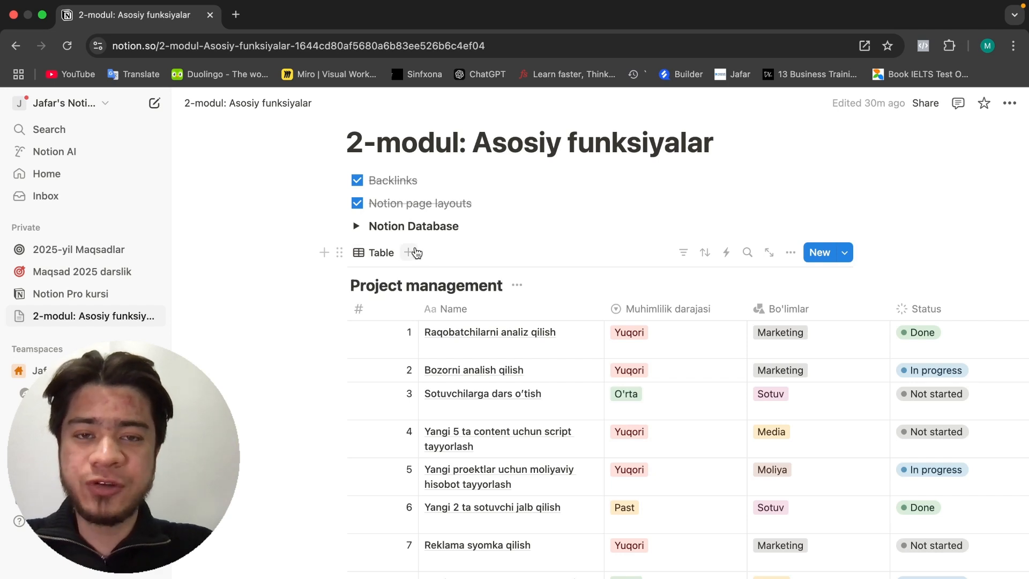
Step: Try the Timeline layout on the Project management database's Table view and undo the layout change
{"action": "left_click", "coordinate": [376, 252]}
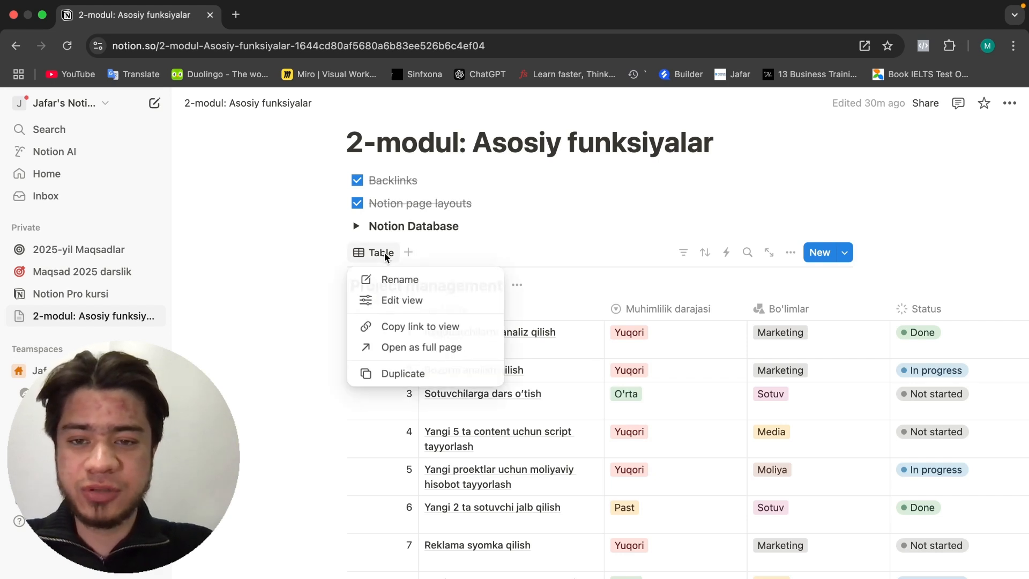
{"action": "left_click", "coordinate": [405, 305]}
{"action": "left_click", "coordinate": [935, 335]}
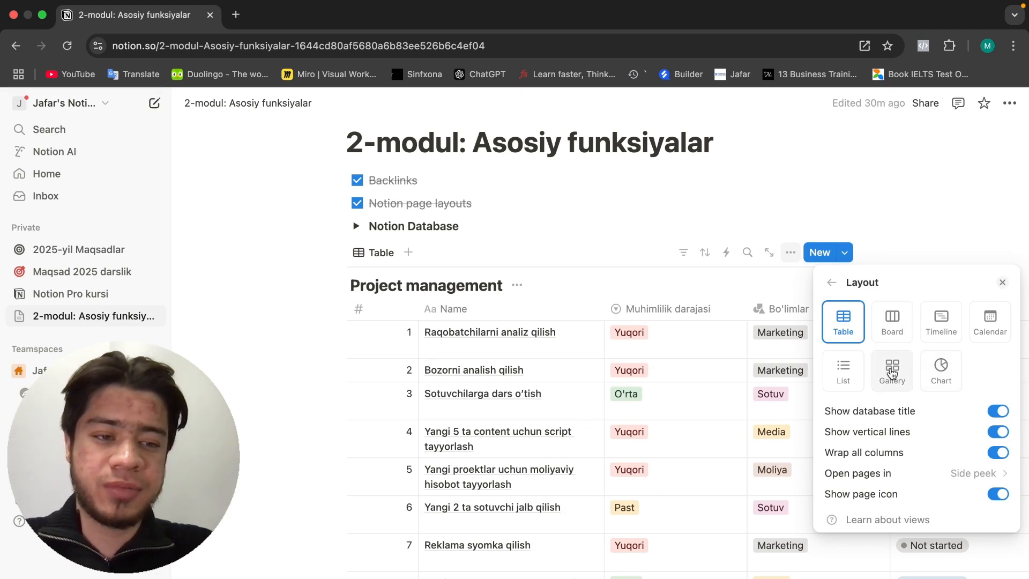
{"action": "left_click", "coordinate": [938, 321]}
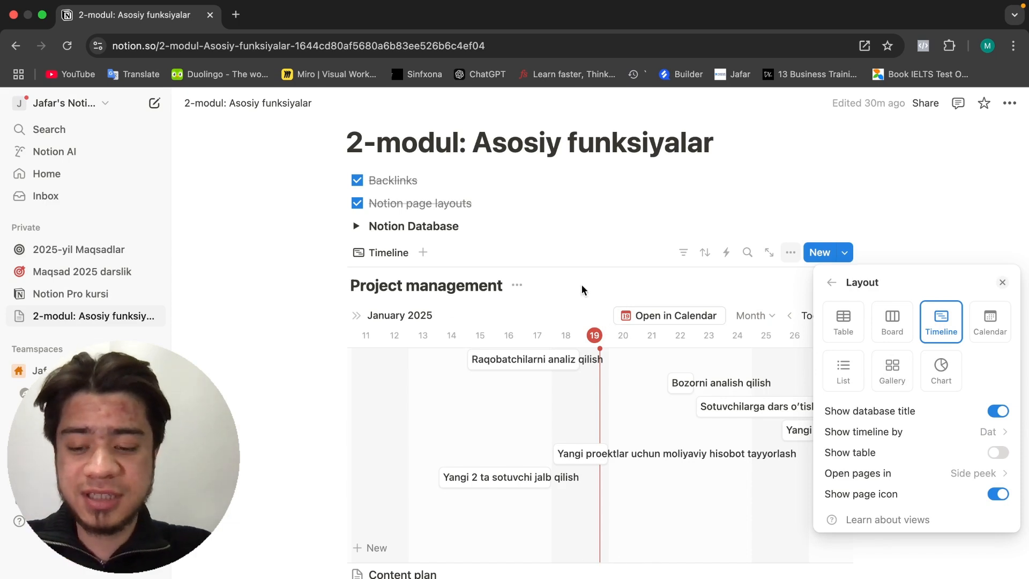
{"action": "left_click", "coordinate": [516, 270]}
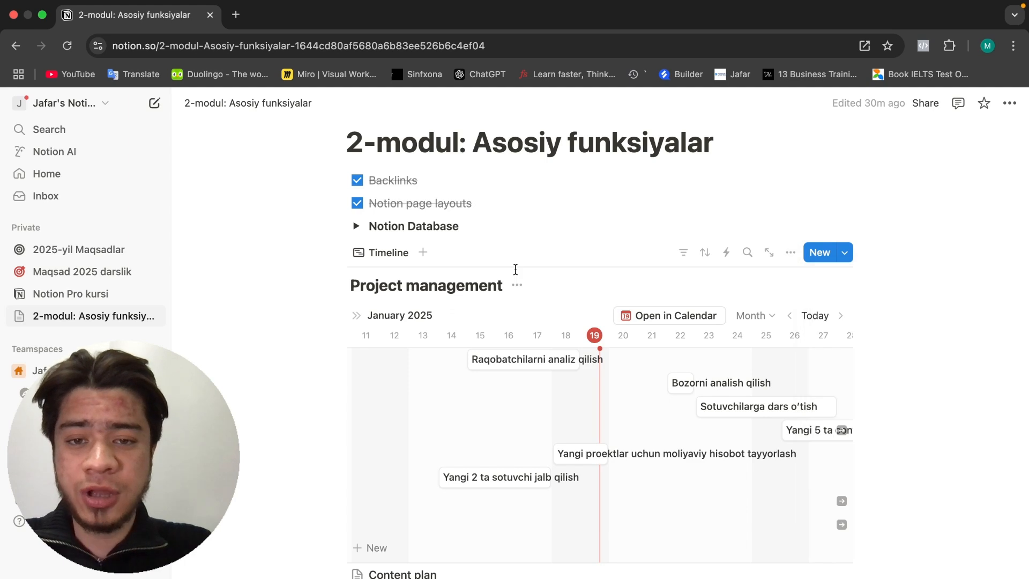
{"action": "key", "text": "super+z"}
{"action": "scroll", "coordinate": [551, 373], "scroll_direction": "down", "scroll_amount": 1}
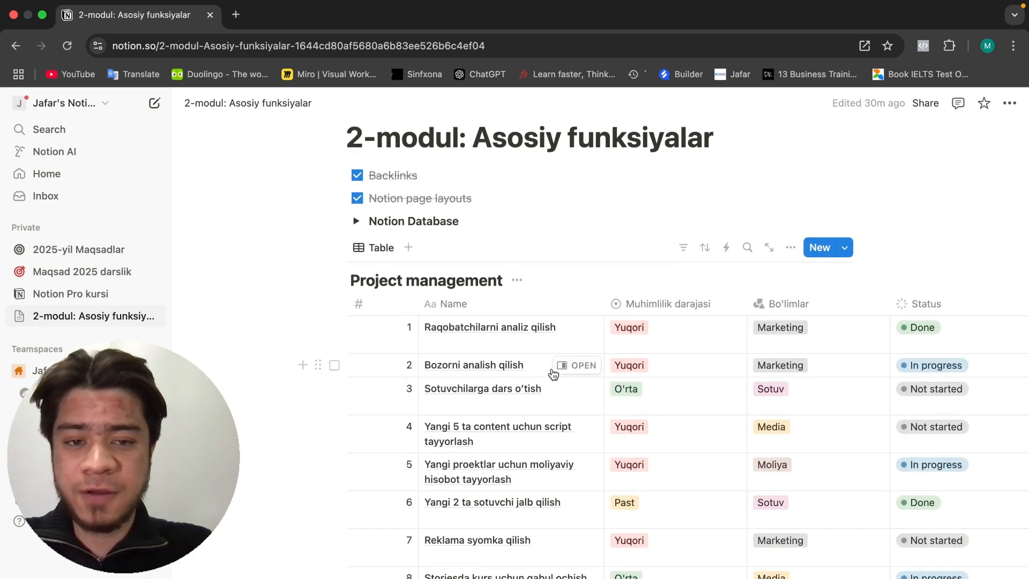
Step: Add an empty view to the Project management database and delete that new view
{"action": "left_click", "coordinate": [409, 240]}
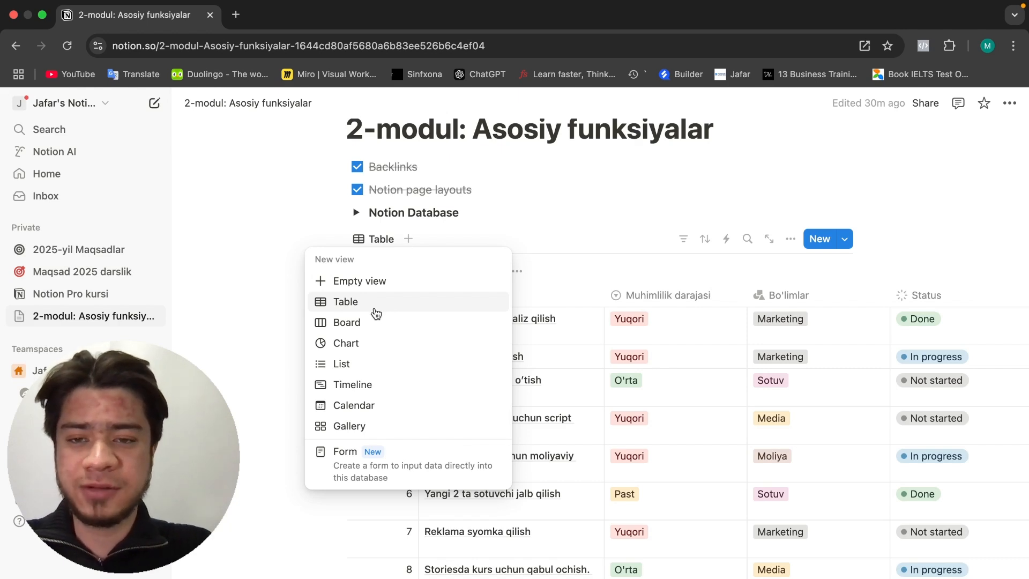
{"action": "left_click", "coordinate": [385, 282]}
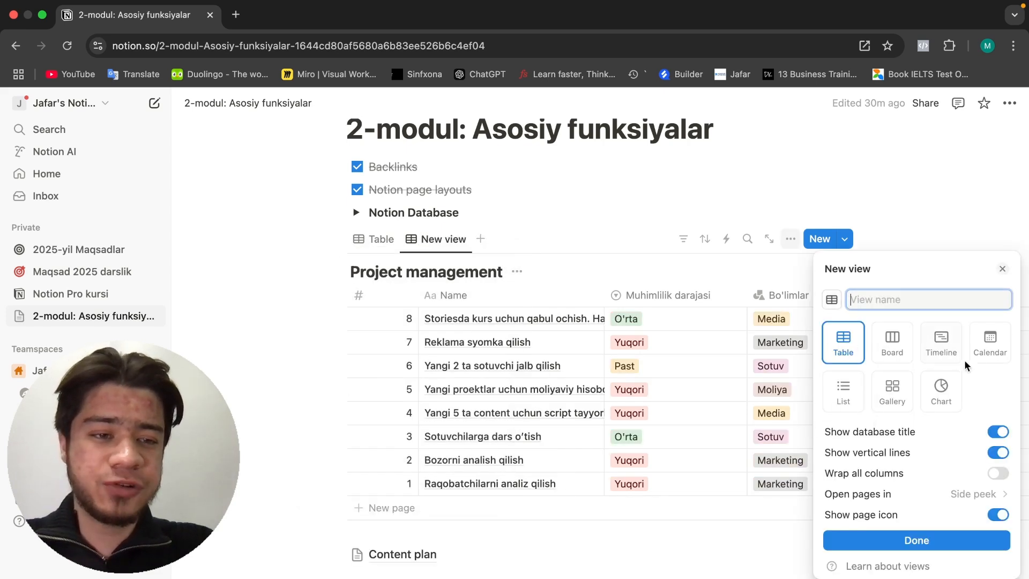
{"action": "left_click", "coordinate": [429, 239]}
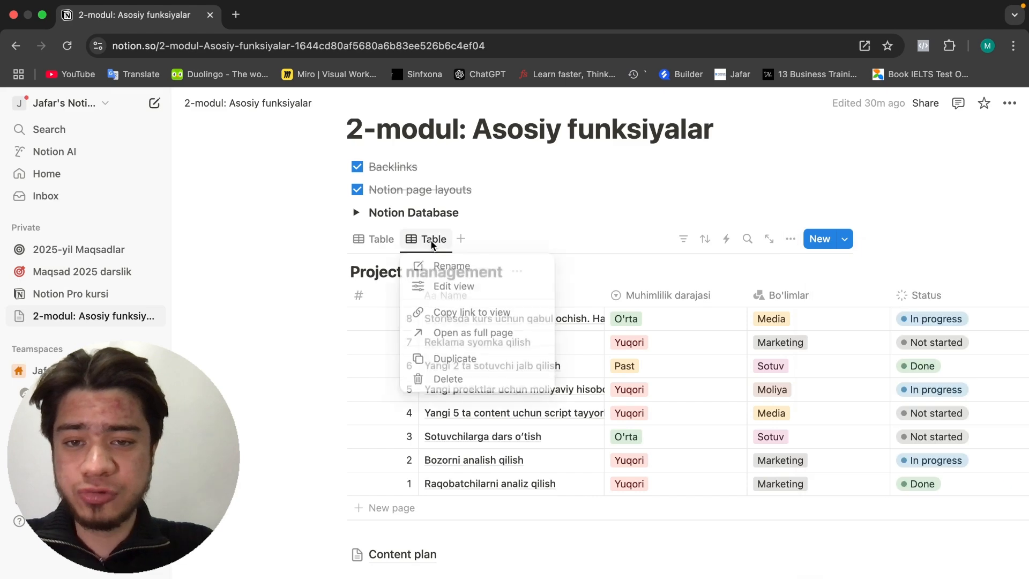
{"action": "left_click", "coordinate": [445, 379]}
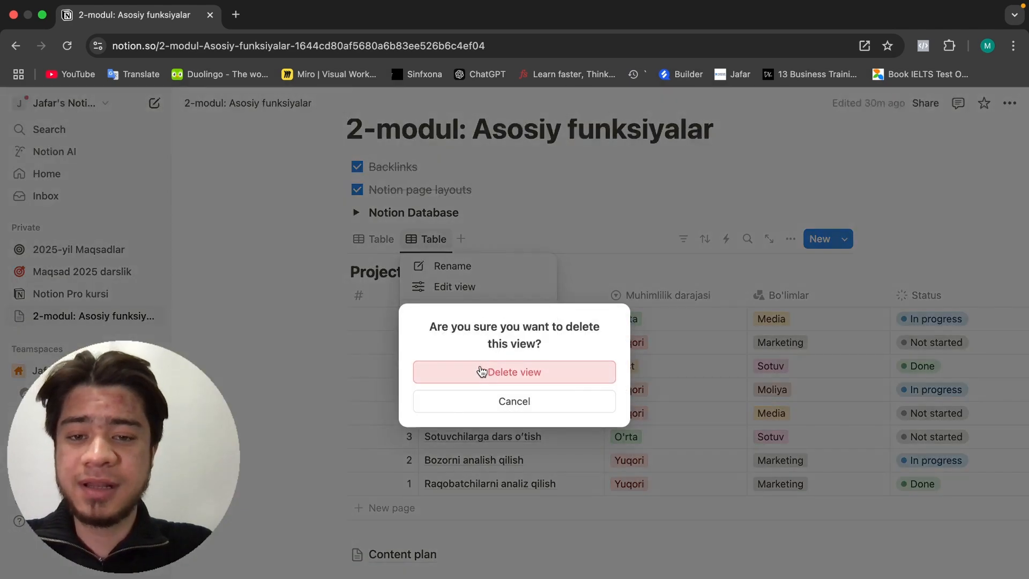
{"action": "left_click", "coordinate": [451, 377]}
Step: Add a second Table view to the Project management database and look across its columns
{"action": "left_click", "coordinate": [409, 239]}
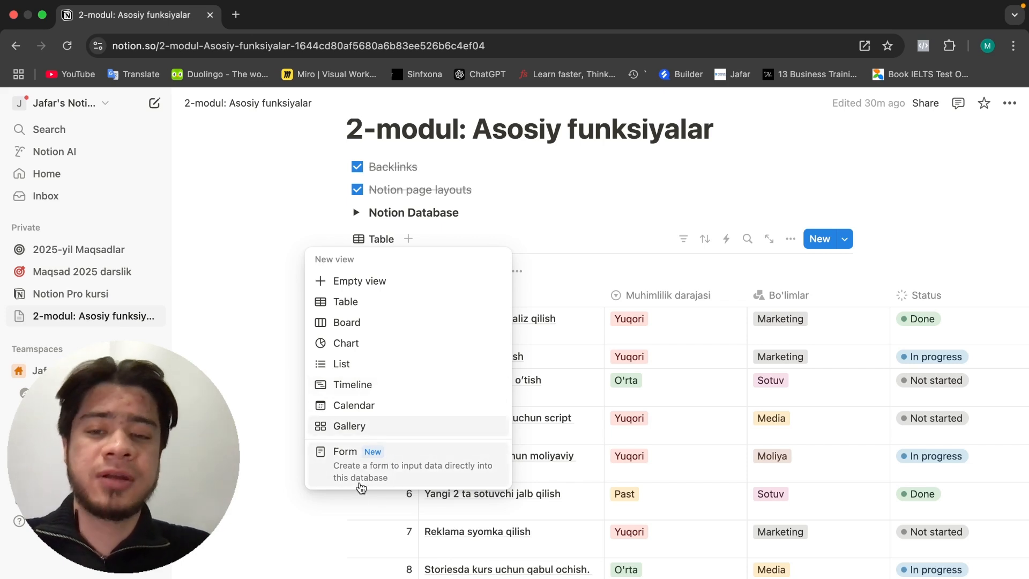
{"action": "left_click", "coordinate": [373, 312]}
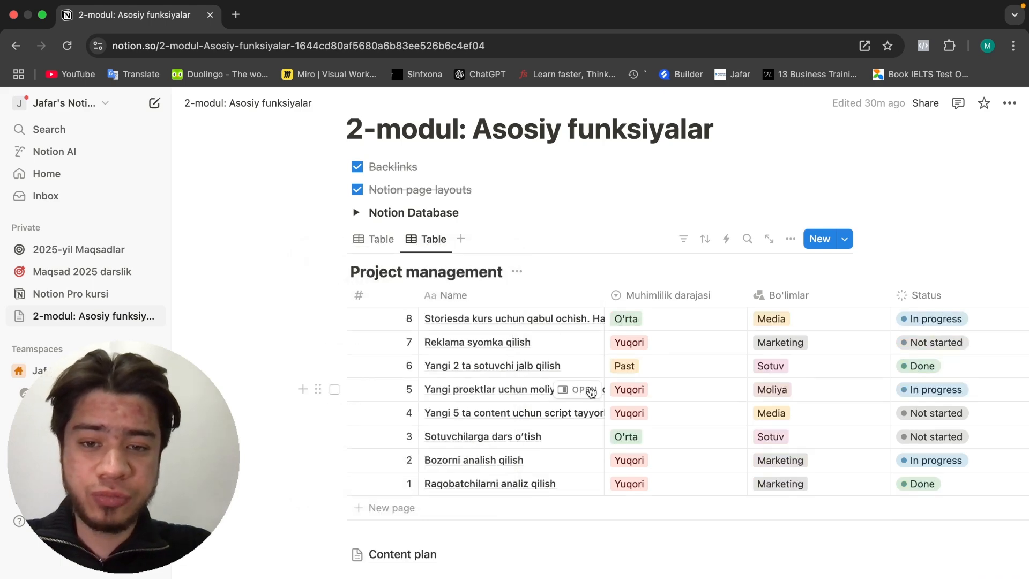
{"action": "scroll", "coordinate": [593, 390], "scroll_direction": "right", "scroll_amount": 5}
{"action": "scroll", "coordinate": [593, 391], "scroll_direction": "left", "scroll_amount": 5}
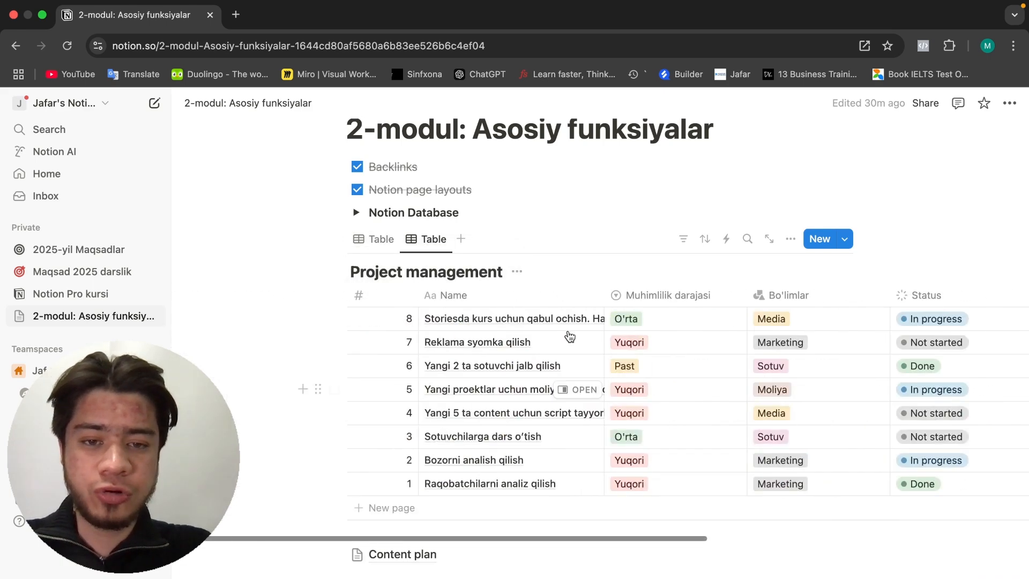
{"action": "scroll", "coordinate": [617, 381], "scroll_direction": "right", "scroll_amount": 5}
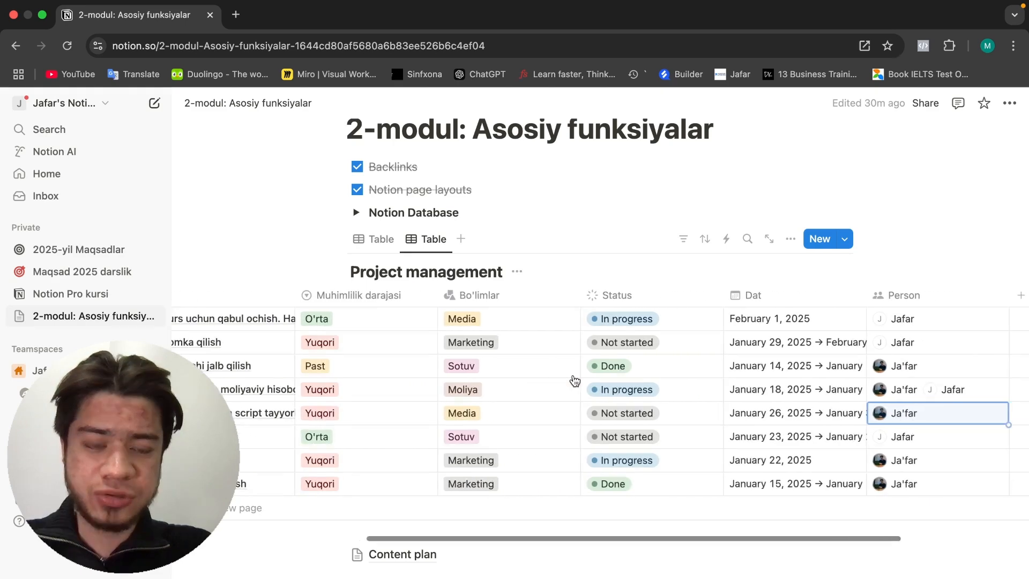
{"action": "scroll", "coordinate": [574, 380], "scroll_direction": "left", "scroll_amount": 5}
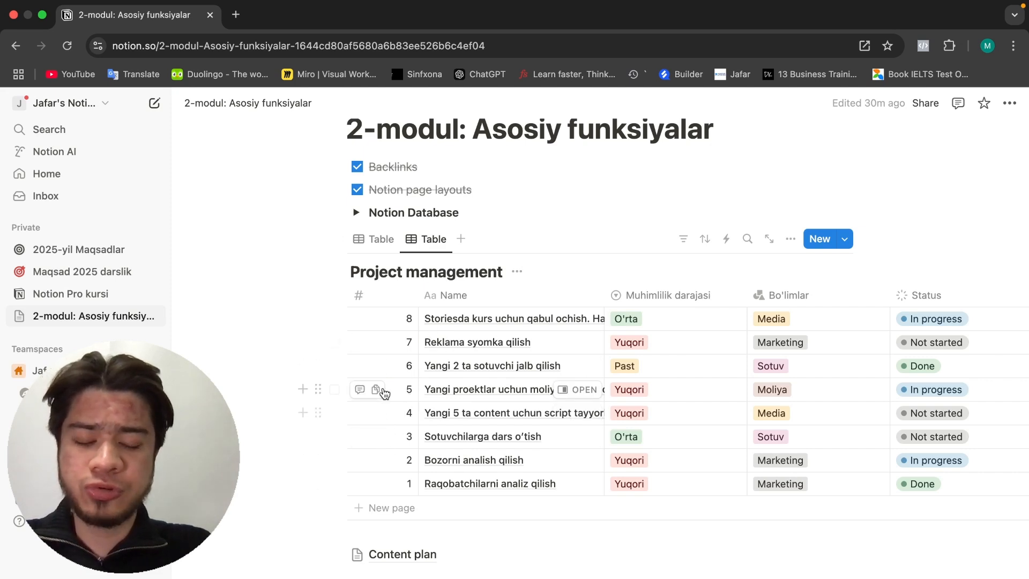
Step: Add a Board view to the Project management database
{"action": "left_click", "coordinate": [461, 239]}
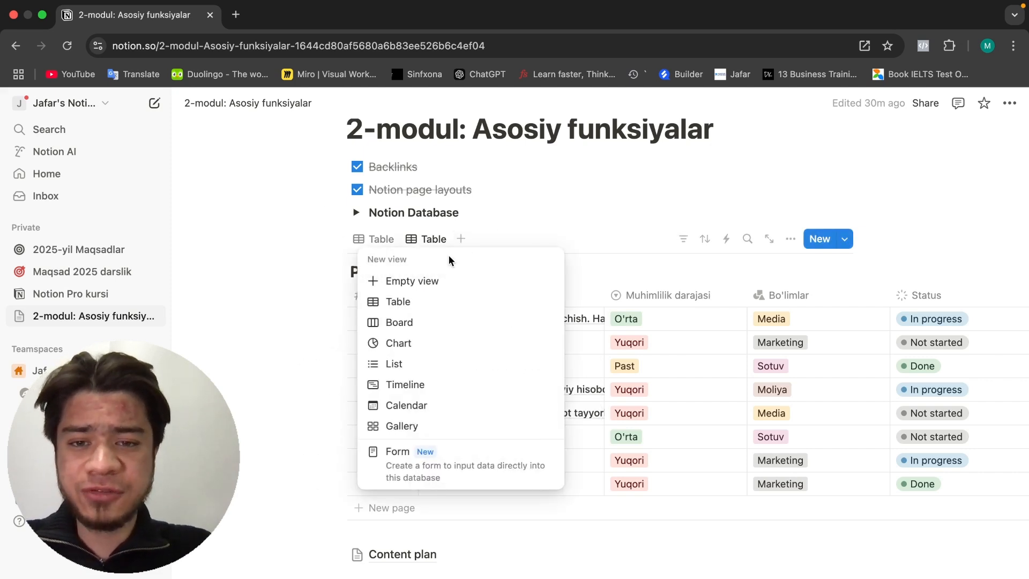
{"action": "left_click", "coordinate": [412, 325]}
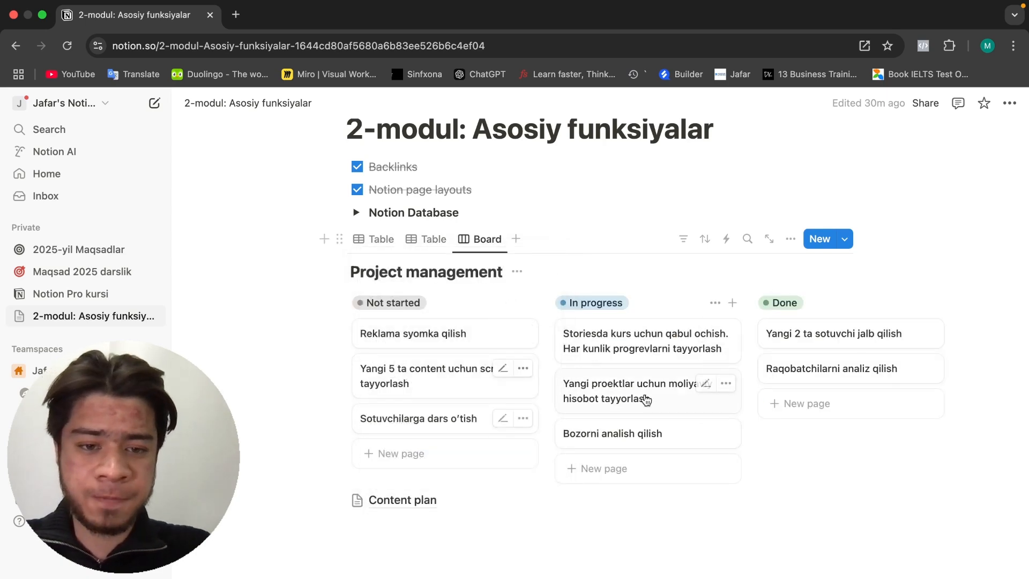
{"action": "scroll", "coordinate": [569, 386], "scroll_direction": "down", "scroll_amount": 1}
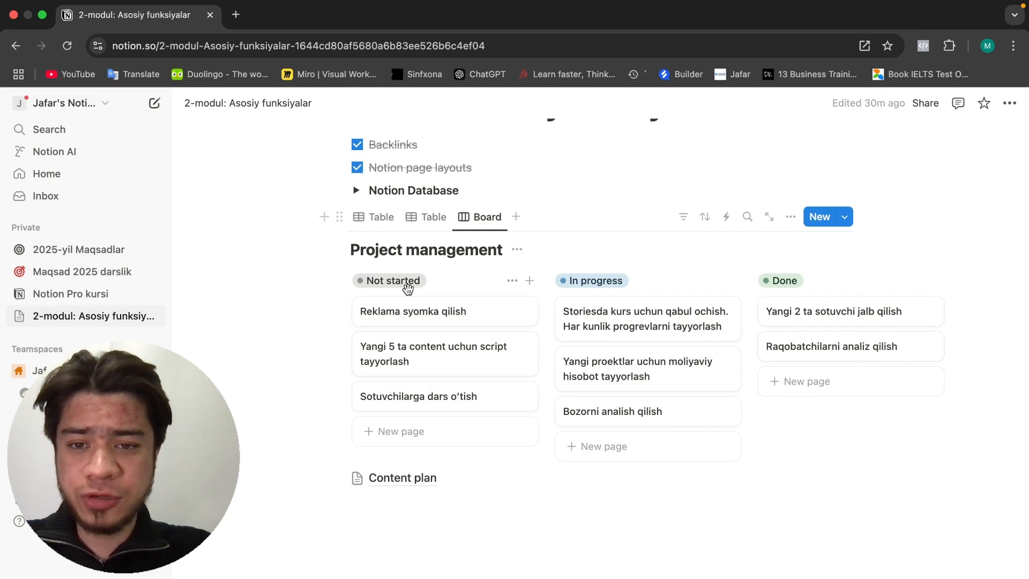
Step: Compare the tasks and their statuses in the first Table view with the status groups in the Board view
{"action": "left_click", "coordinate": [377, 217]}
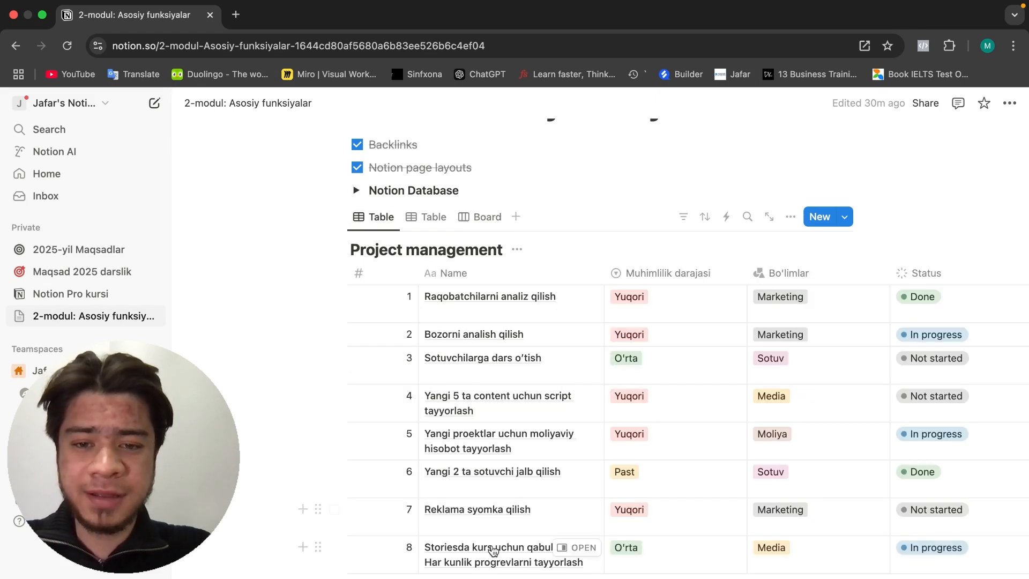
{"action": "left_click", "coordinate": [479, 220]}
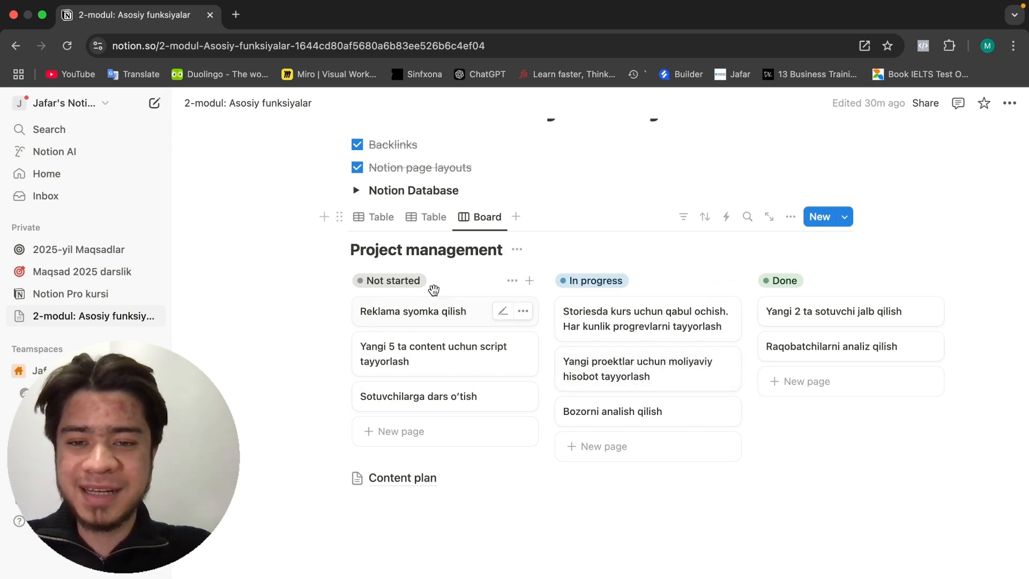
{"action": "left_click", "coordinate": [373, 217]}
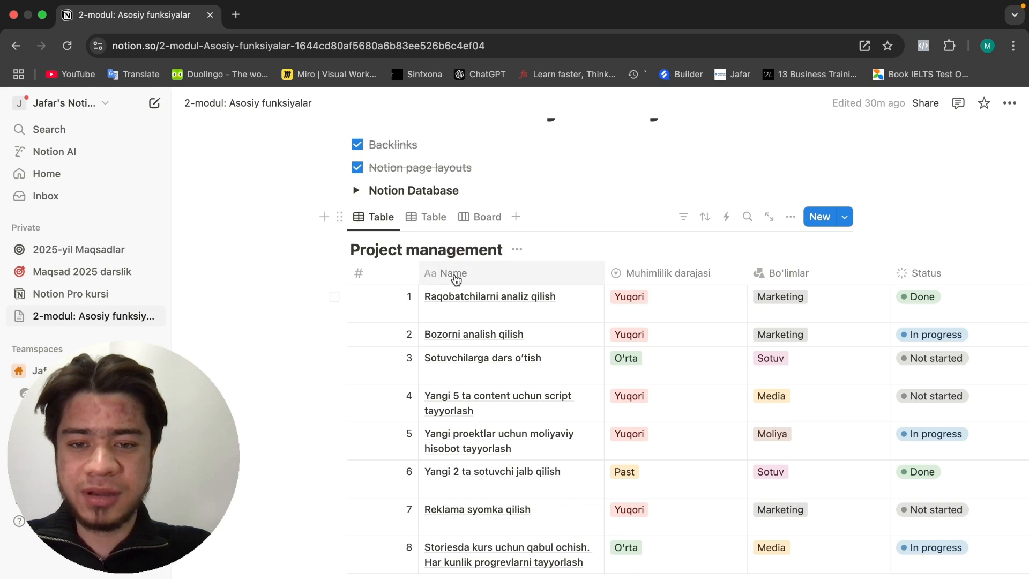
{"action": "left_click", "coordinate": [479, 216]}
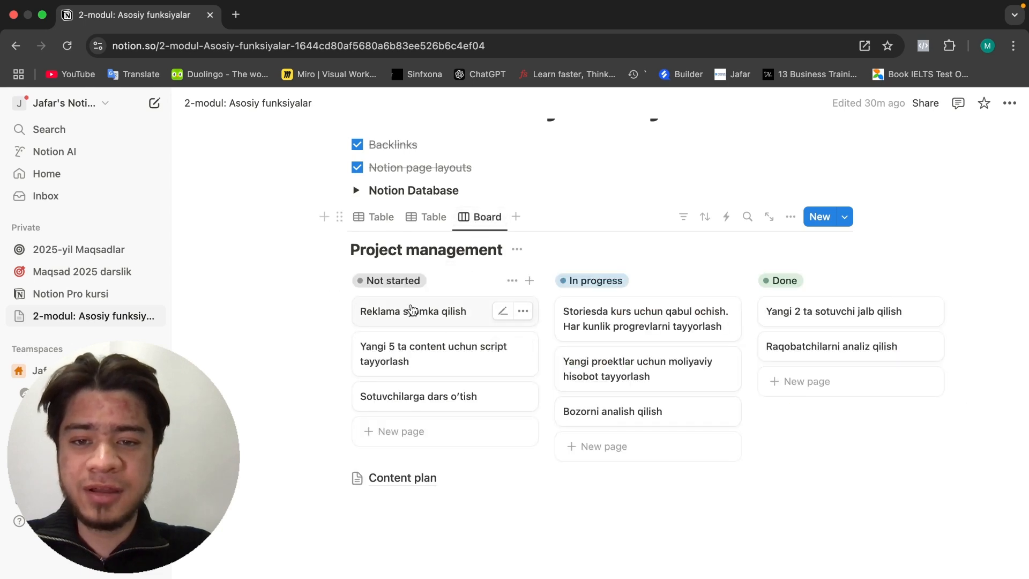
{"action": "left_click", "coordinate": [385, 216]}
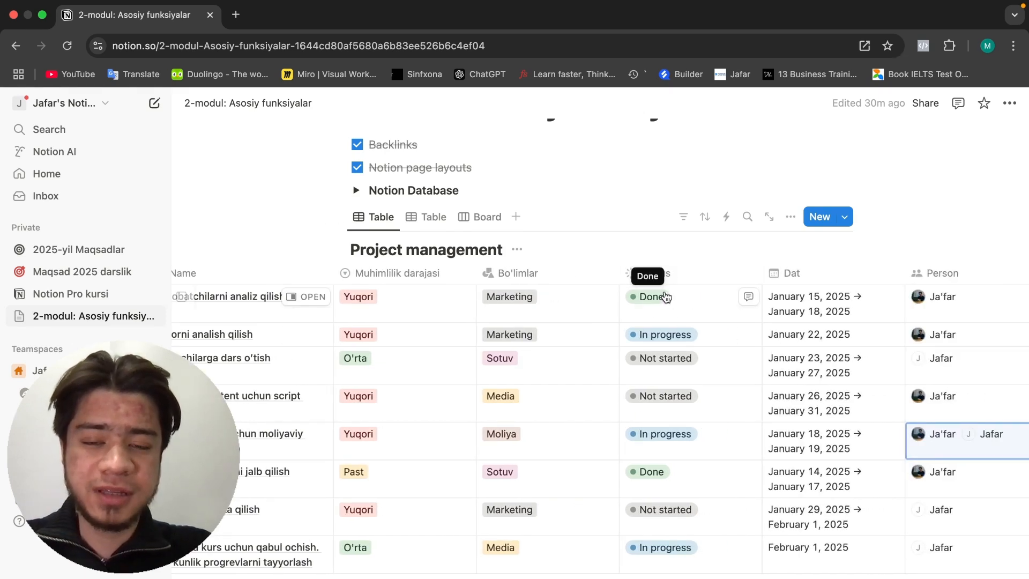
Step: Show the Dat property on the cards of the Board view
{"action": "left_click", "coordinate": [482, 217]}
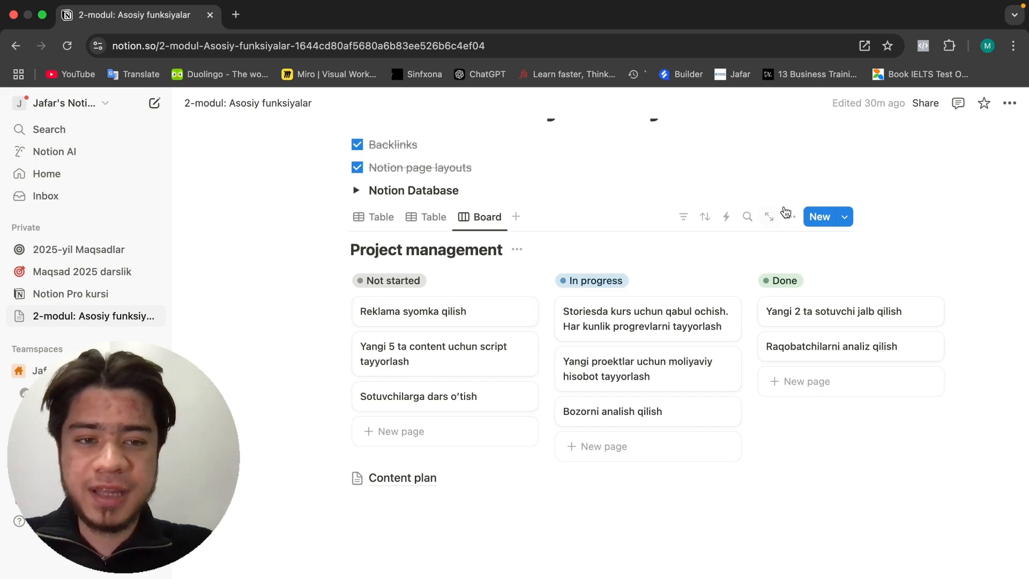
{"action": "left_click", "coordinate": [792, 224]}
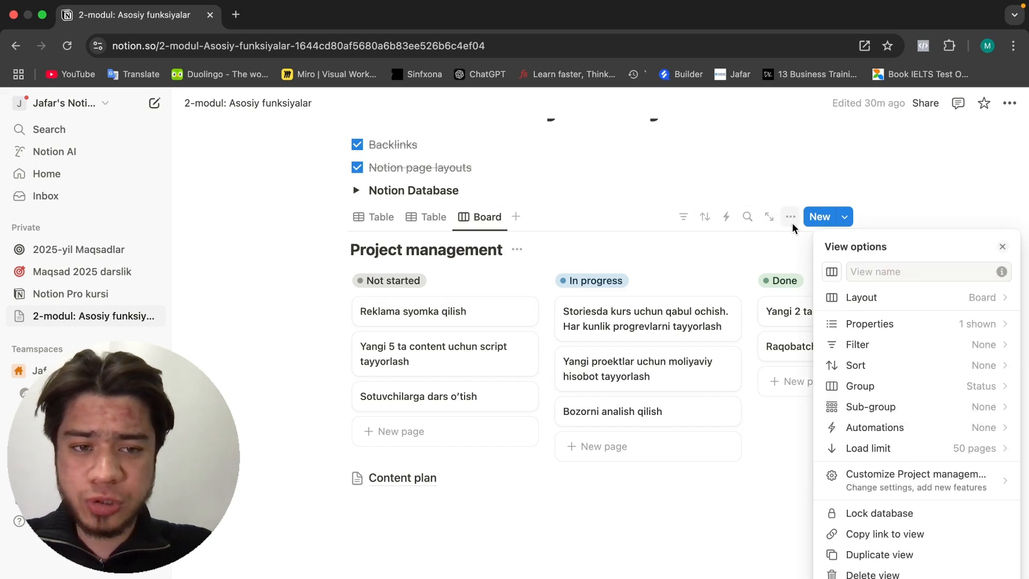
{"action": "left_click", "coordinate": [869, 324]}
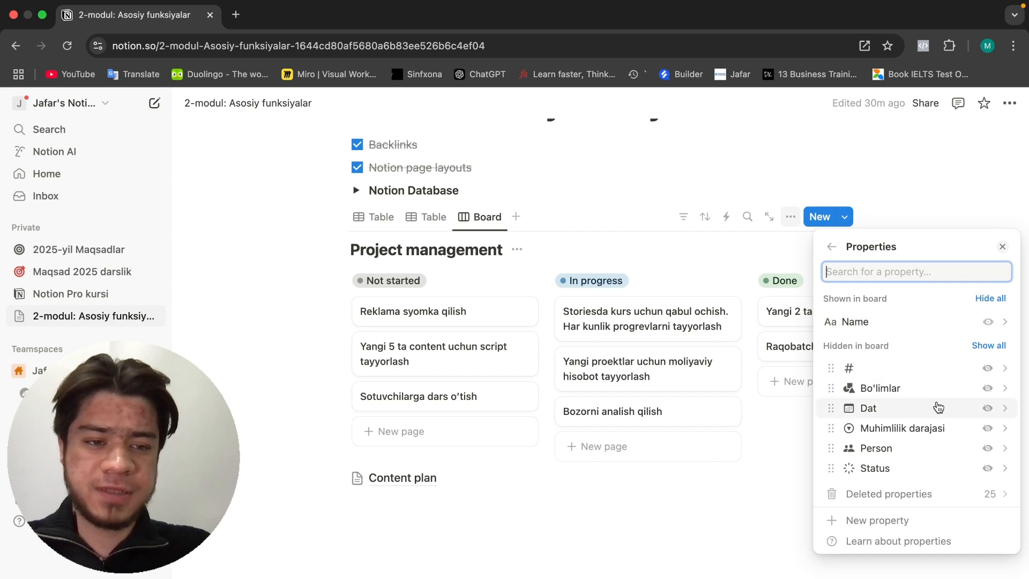
{"action": "left_click", "coordinate": [987, 408]}
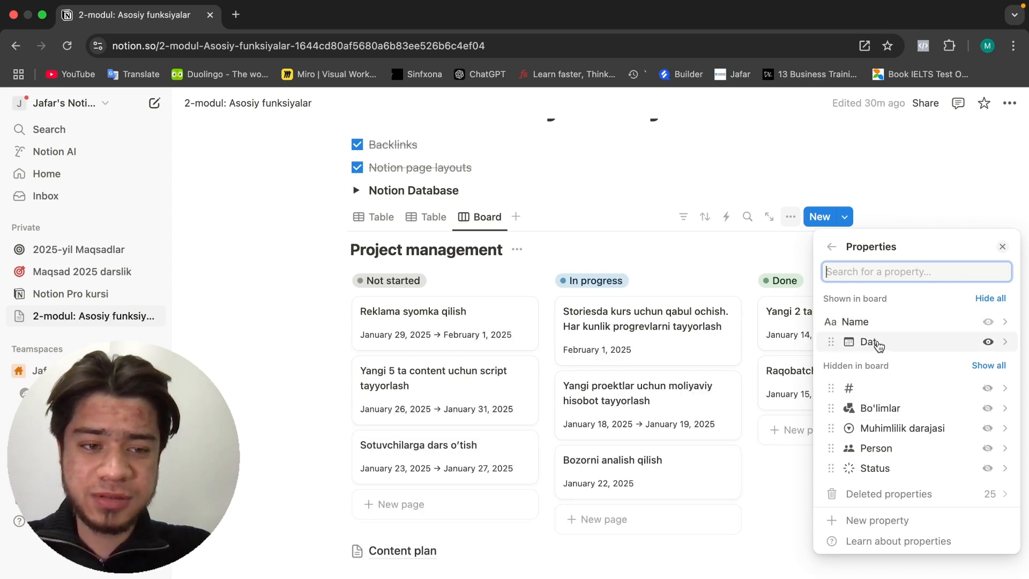
Step: Rename the Dat property to Date and return to the list of board properties
{"action": "left_click", "coordinate": [834, 341]}
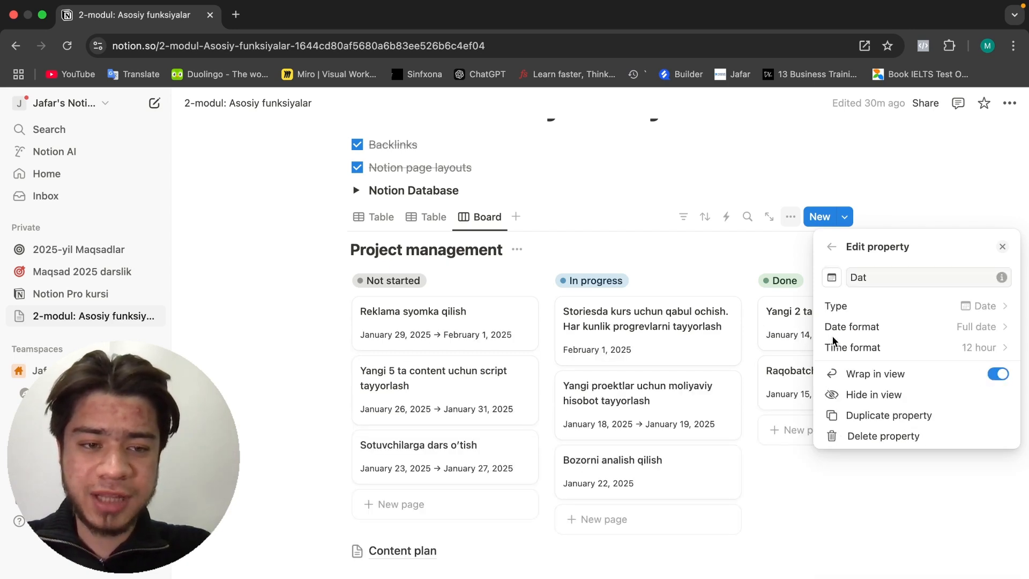
{"action": "left_click", "coordinate": [951, 278]}
{"action": "left_click", "coordinate": [832, 246]}
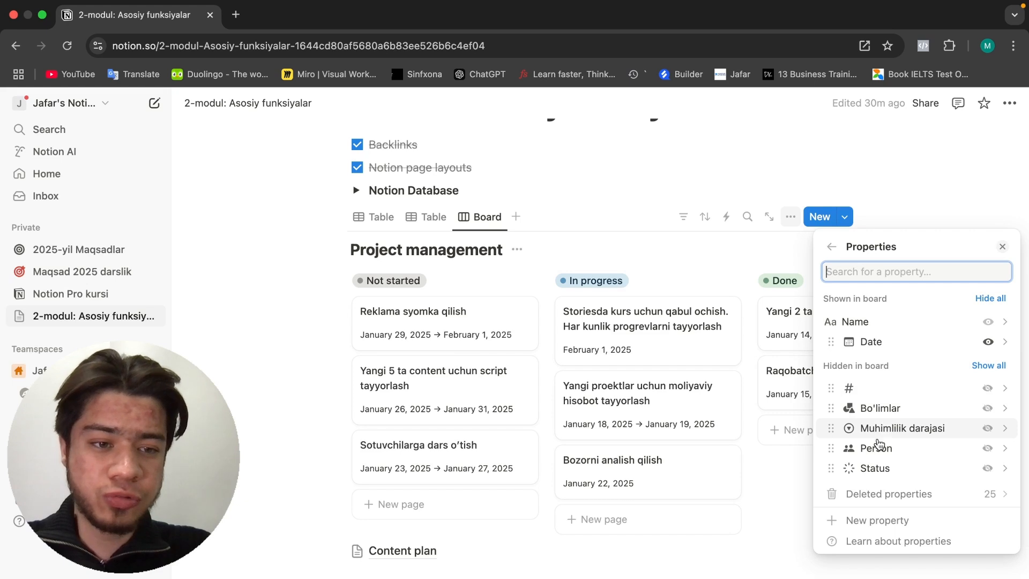
Step: Show the Person and Bo'limlar properties on the cards of the Board view
{"action": "left_click", "coordinate": [988, 448]}
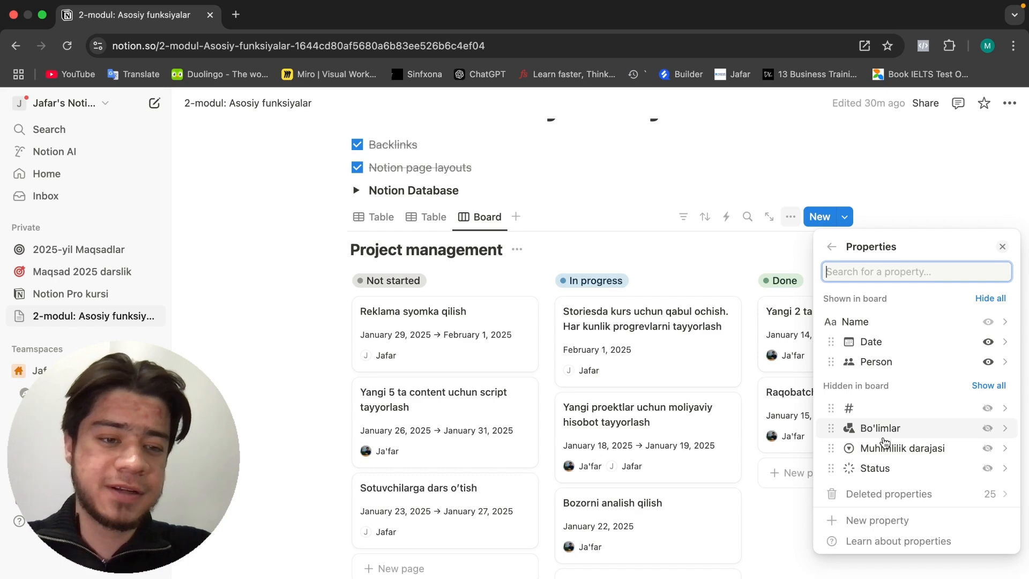
{"action": "left_click", "coordinate": [987, 428]}
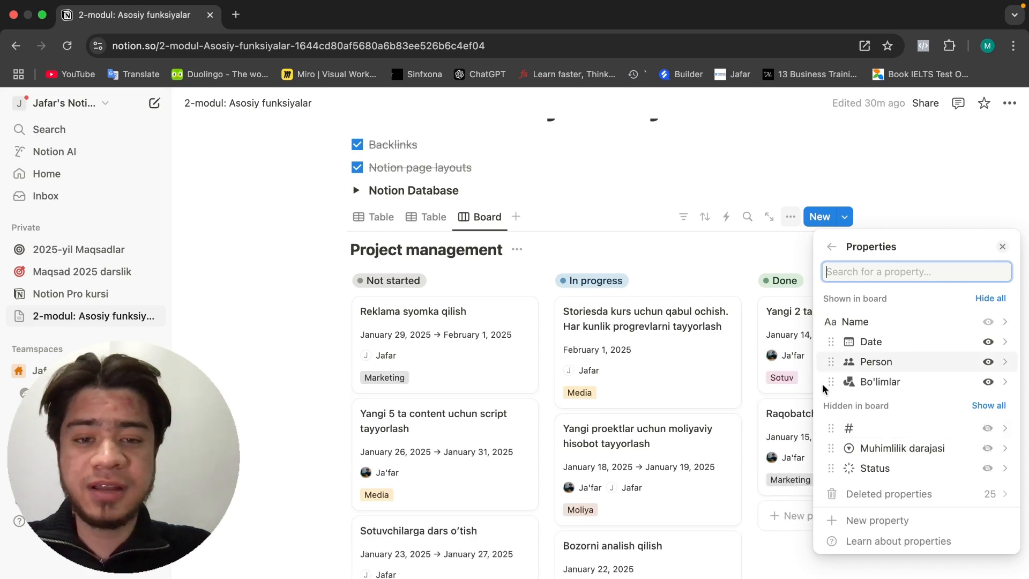
{"action": "left_click", "coordinate": [832, 246]}
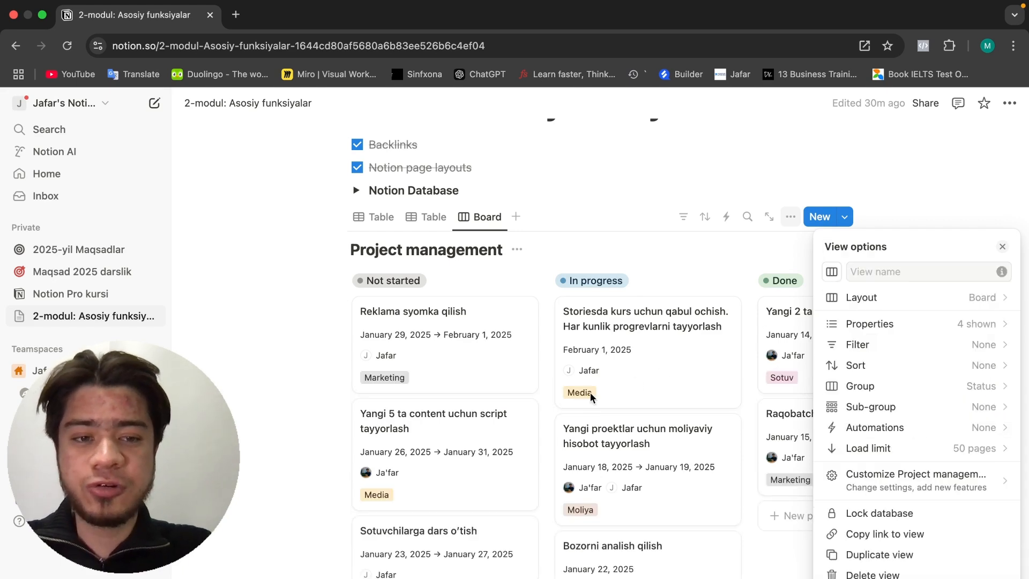
{"action": "left_click", "coordinate": [614, 236]}
Step: View the details of the "Storiesda kurs uchun qabul ochish" task, close it and look over the board's cards
{"action": "scroll", "coordinate": [608, 259], "scroll_direction": "down", "scroll_amount": 3}
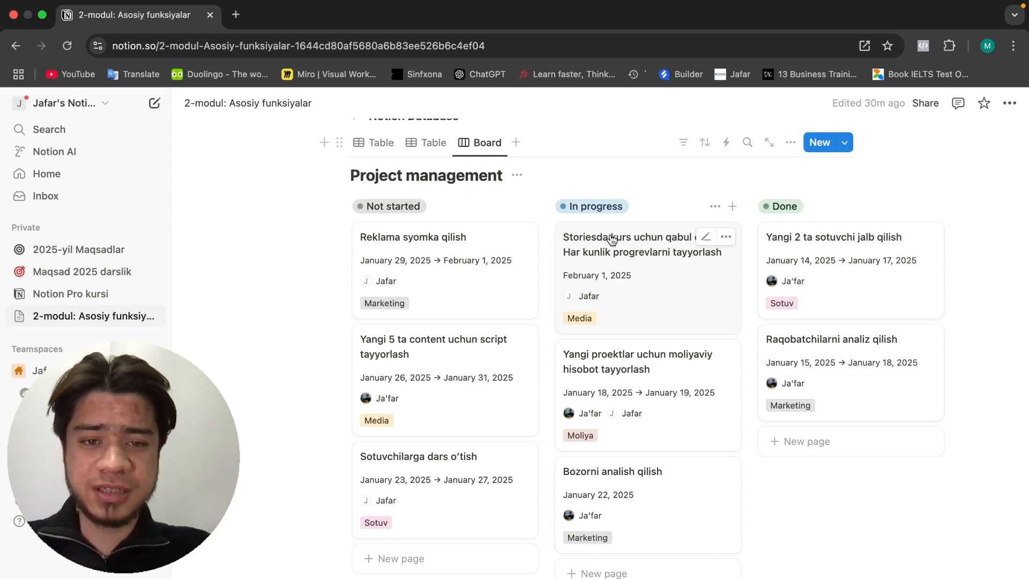
{"action": "left_click", "coordinate": [667, 299]}
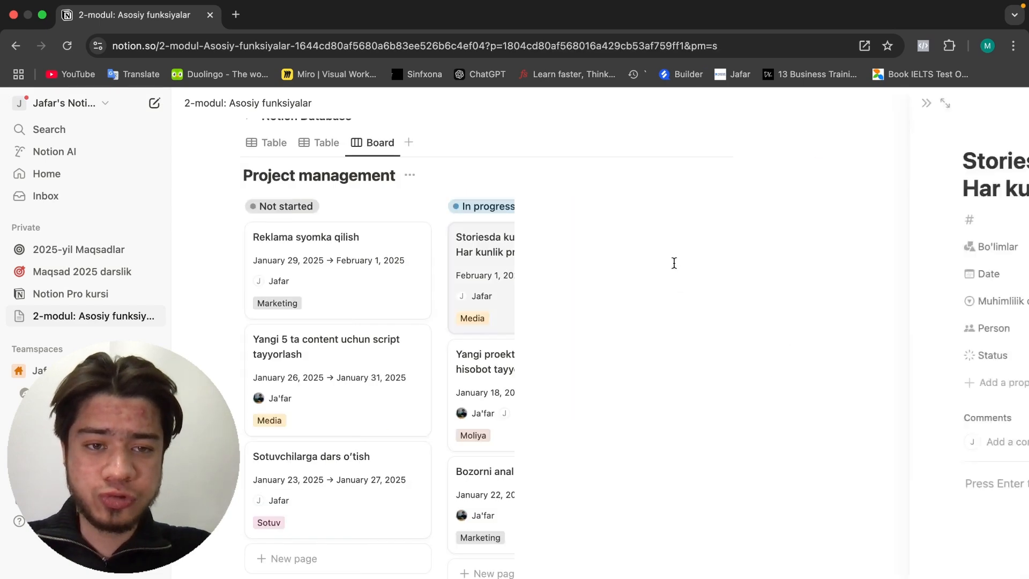
{"action": "left_click", "coordinate": [531, 103]}
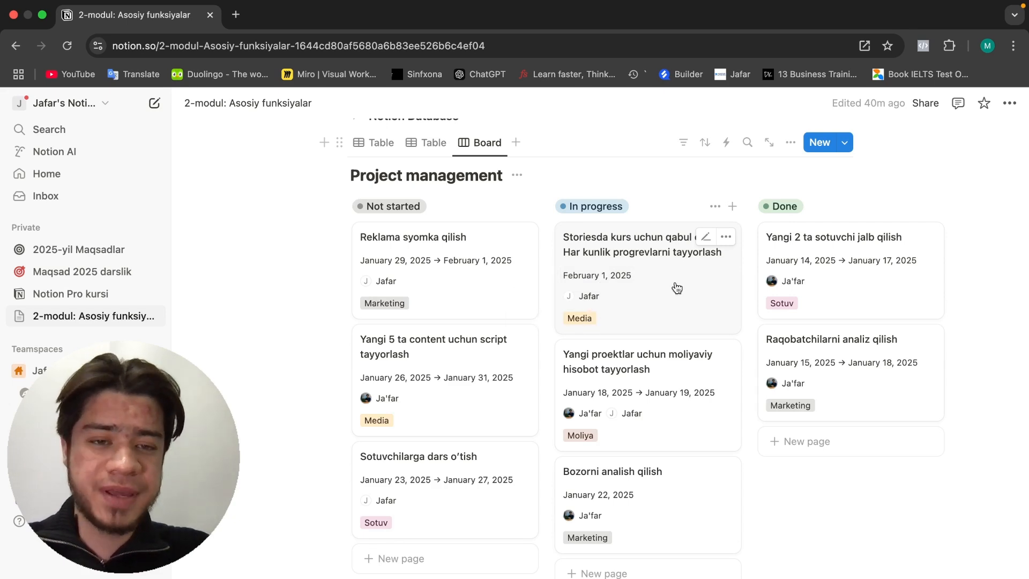
{"action": "scroll", "coordinate": [519, 415], "scroll_direction": "down", "scroll_amount": 3}
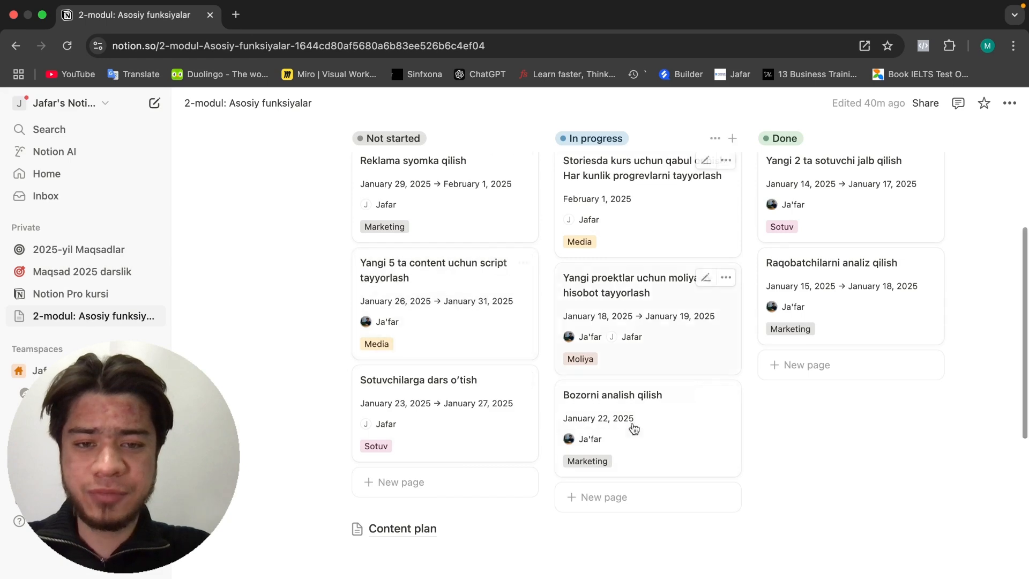
{"action": "scroll", "coordinate": [655, 345], "scroll_direction": "up", "scroll_amount": 5}
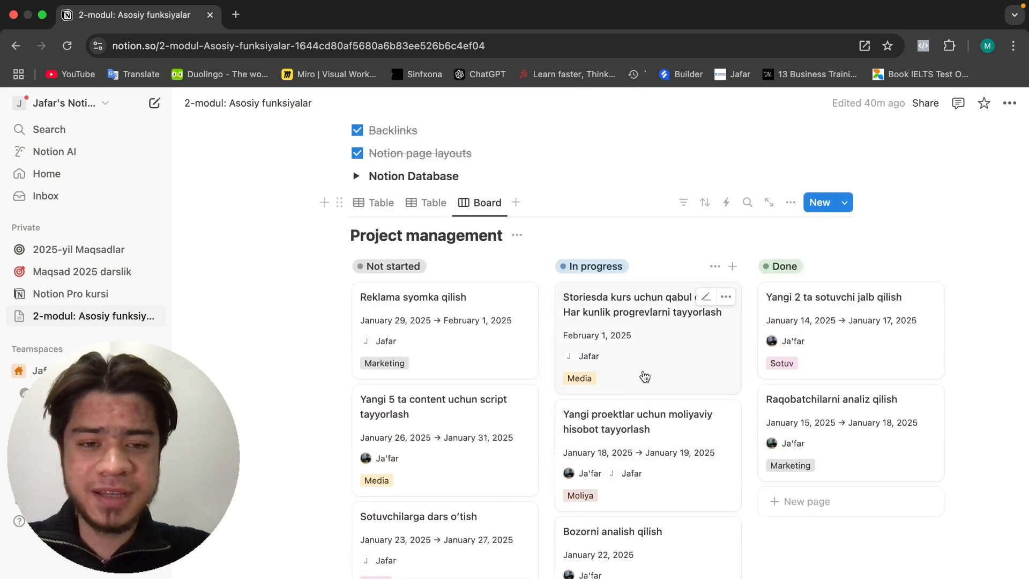
Step: Enter sample text in the page body of the "Storiesda kurs uchun qabul ochish" task, clear it and close the page
{"action": "left_click", "coordinate": [658, 339]}
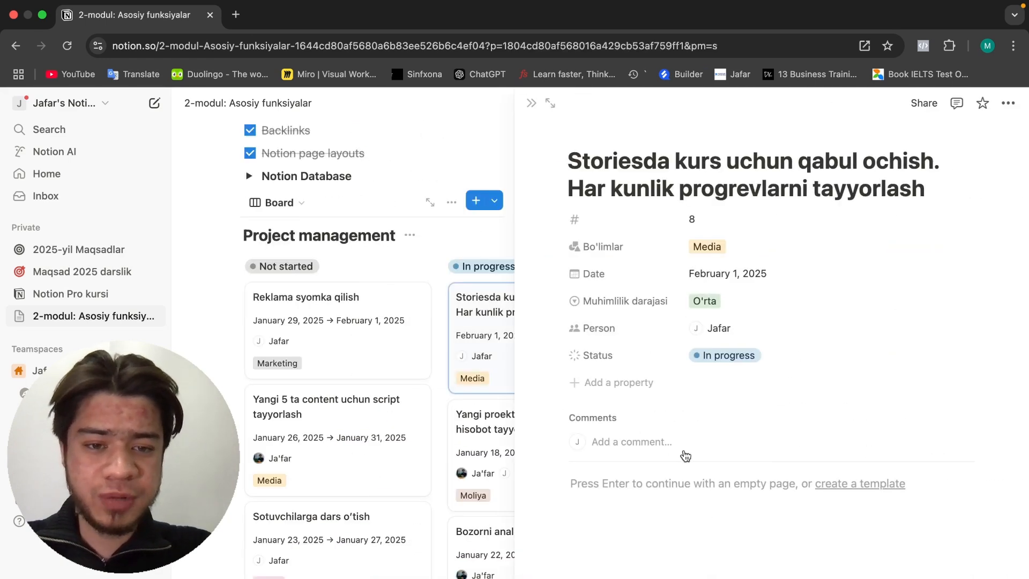
{"action": "left_click", "coordinate": [684, 486]}
{"action": "type", "text": "njlacbaljcba"}
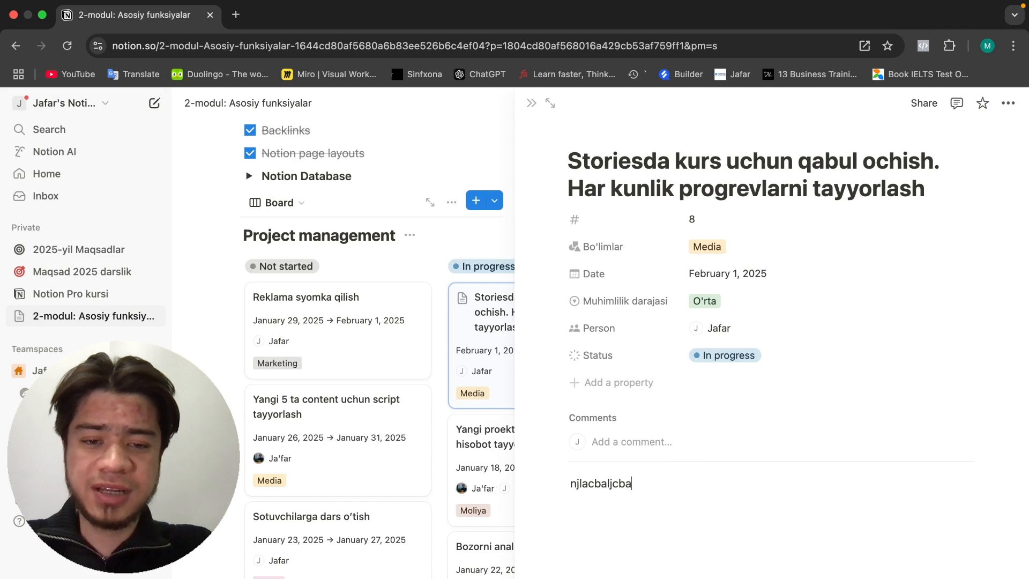
{"action": "type", "text": "b"}
{"action": "key", "text": "super+a"}
{"action": "key", "text": "BackSpace"}
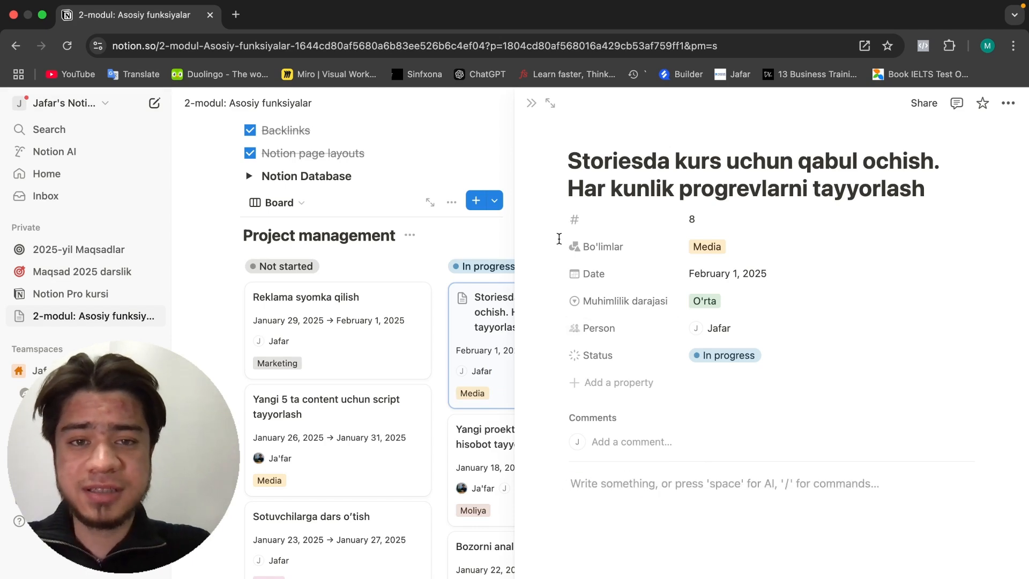
{"action": "left_click", "coordinate": [532, 103]}
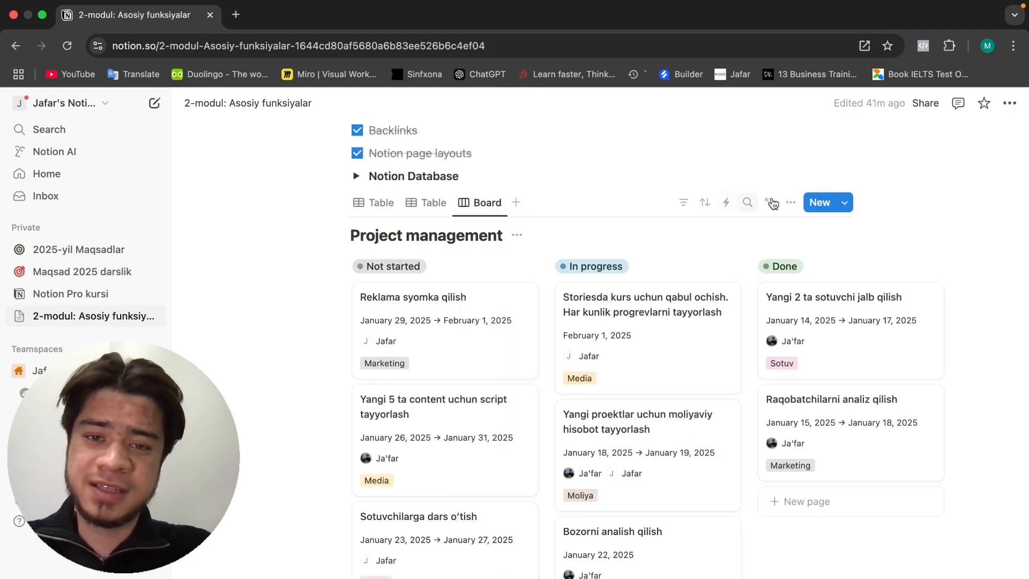
{"action": "left_click", "coordinate": [791, 203]}
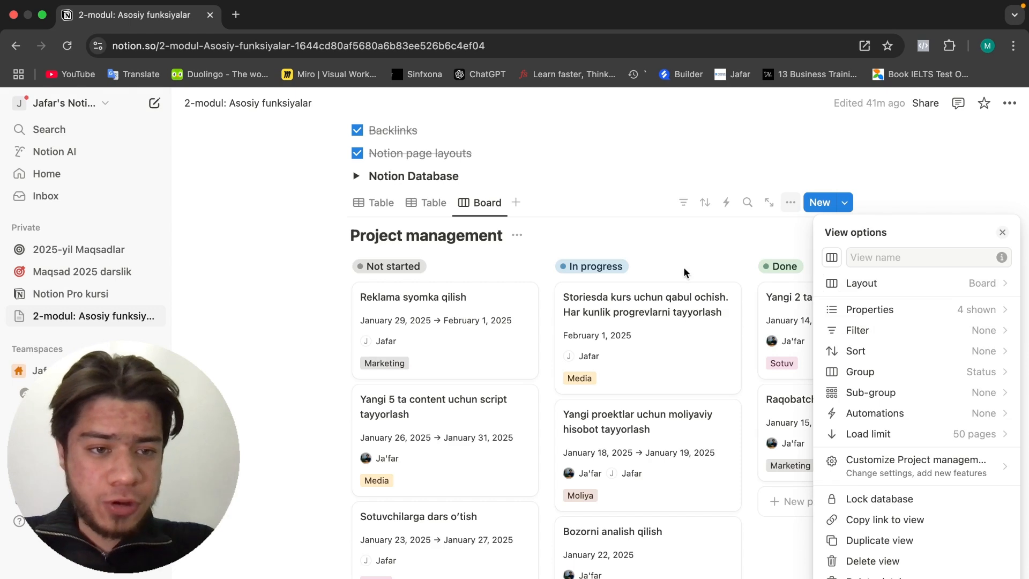
{"action": "left_click", "coordinate": [625, 227]}
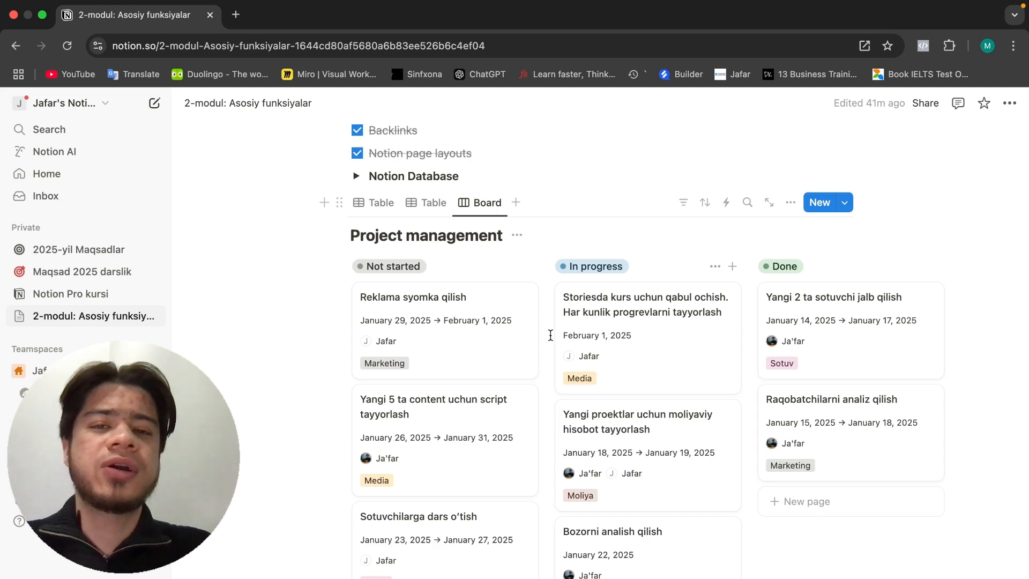
{"action": "left_click", "coordinate": [792, 202]}
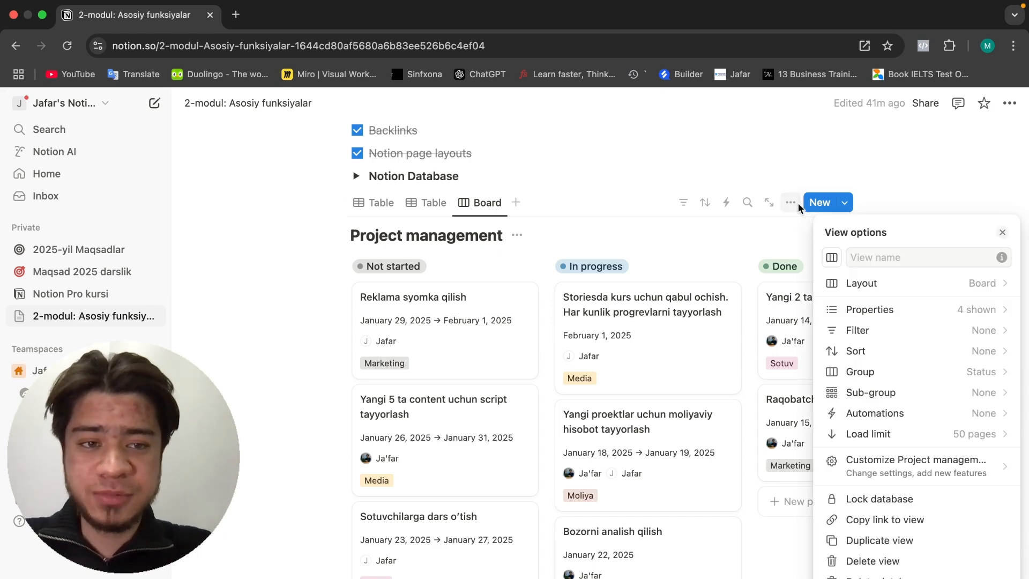
{"action": "left_click", "coordinate": [881, 285]}
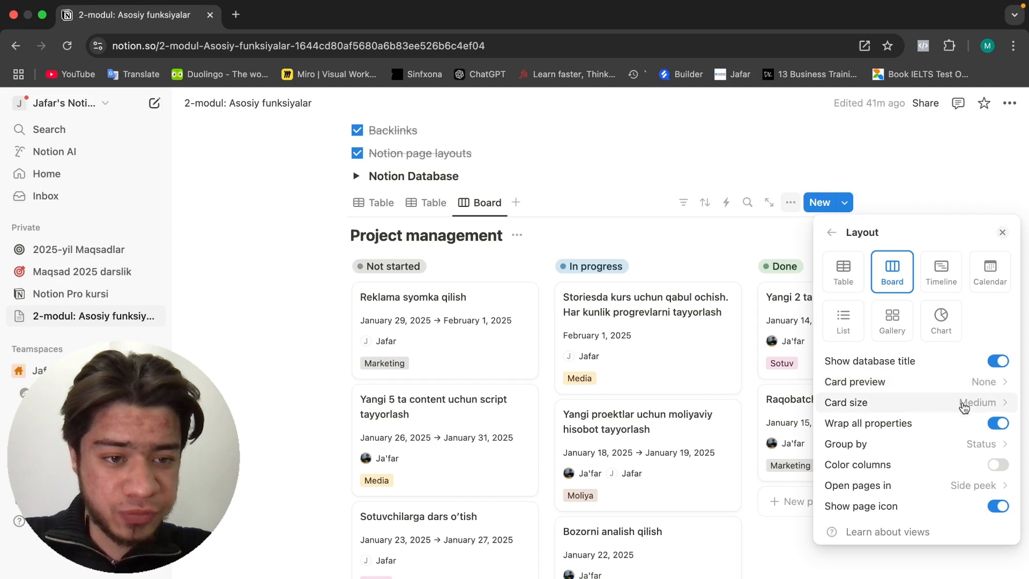
{"action": "left_click", "coordinate": [652, 216]}
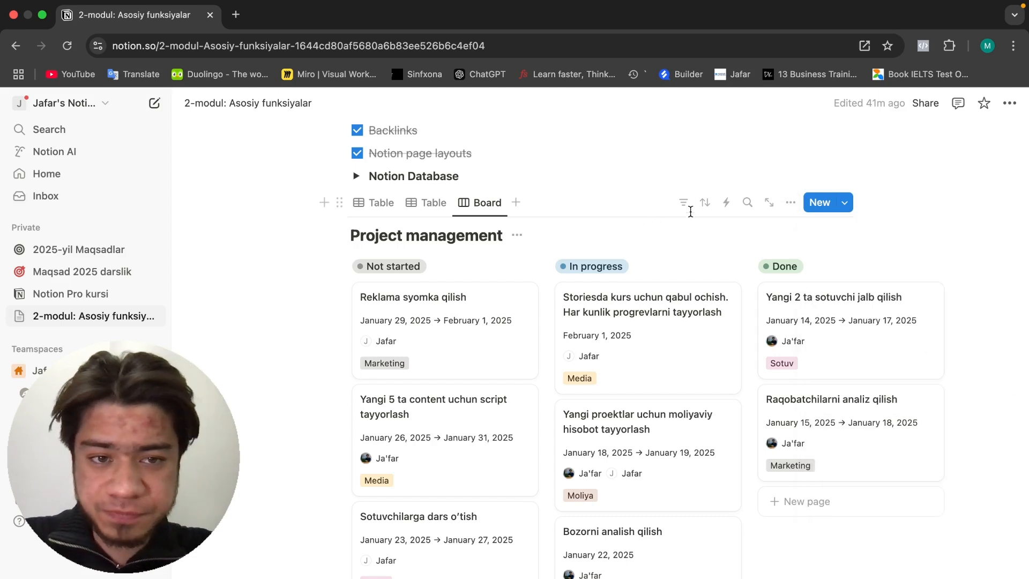
Step: Group the Board view by the Bo'limlar property instead of Status
{"action": "left_click", "coordinate": [792, 203]}
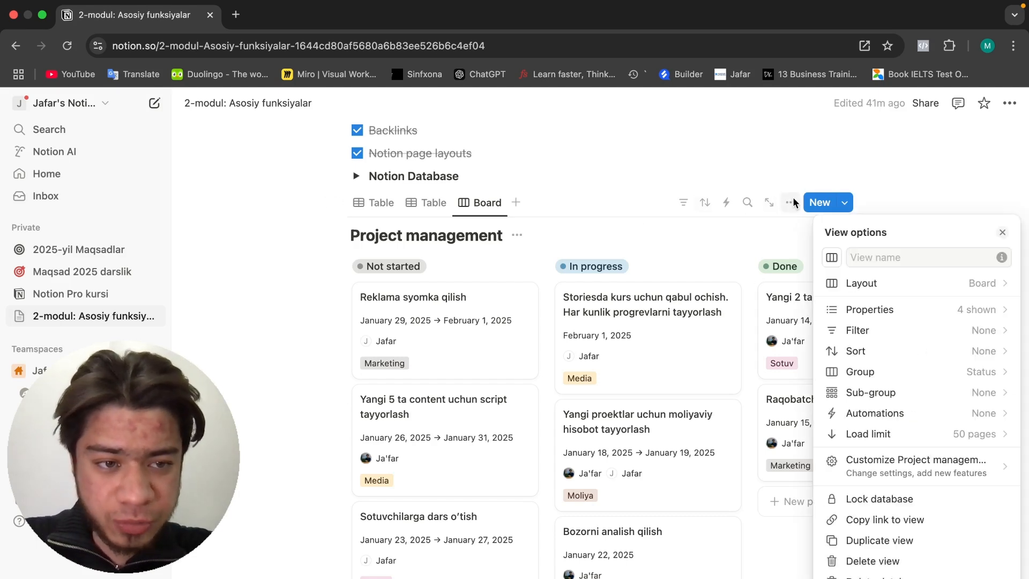
{"action": "left_click", "coordinate": [897, 283]}
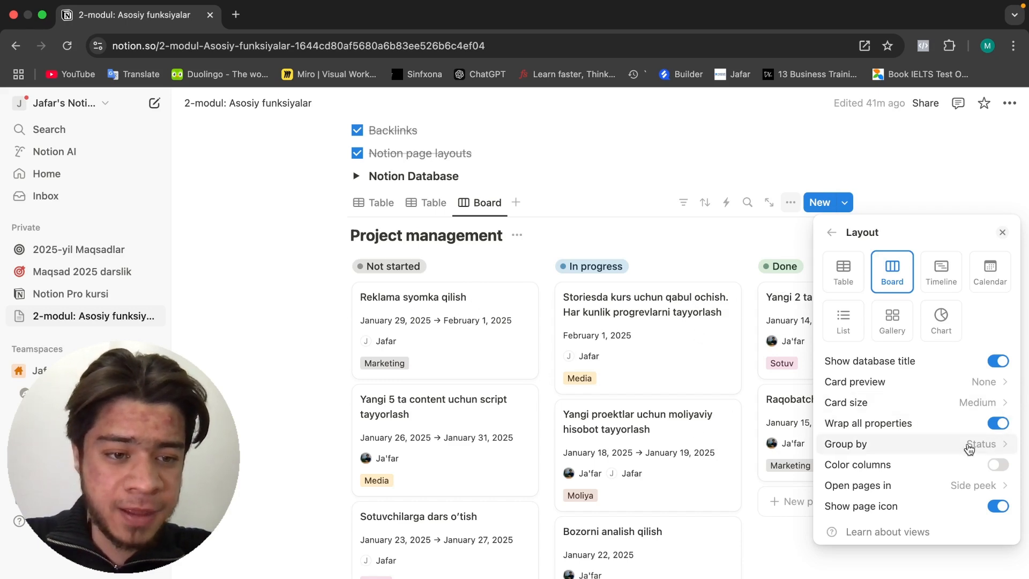
{"action": "left_click", "coordinate": [998, 449]}
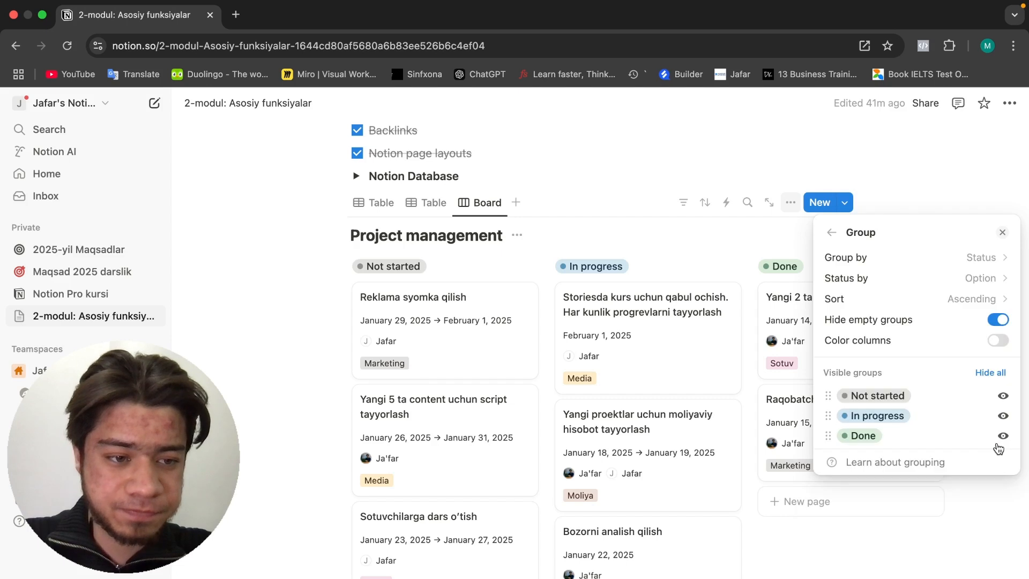
{"action": "left_click", "coordinate": [995, 260]}
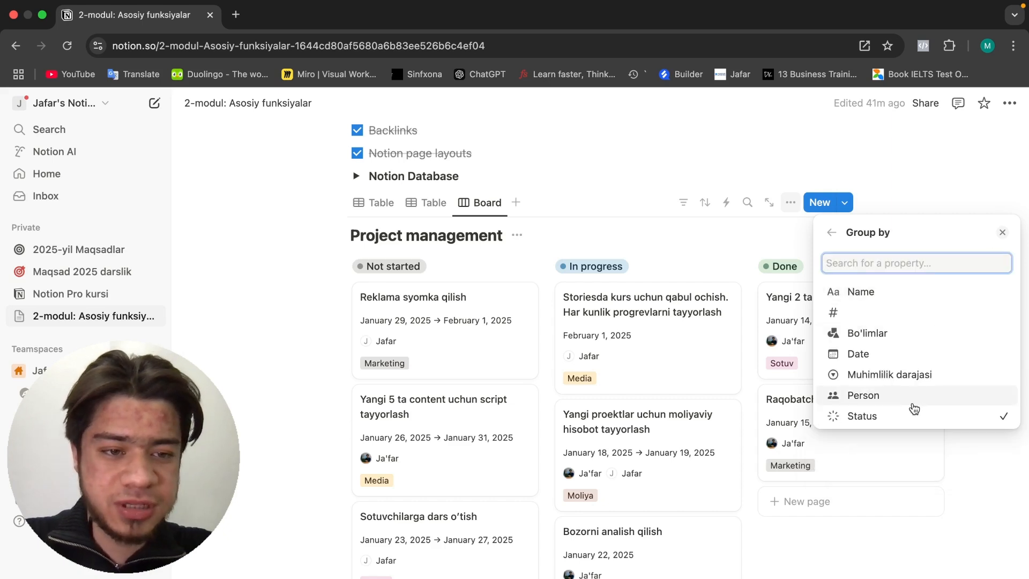
{"action": "left_click", "coordinate": [874, 334]}
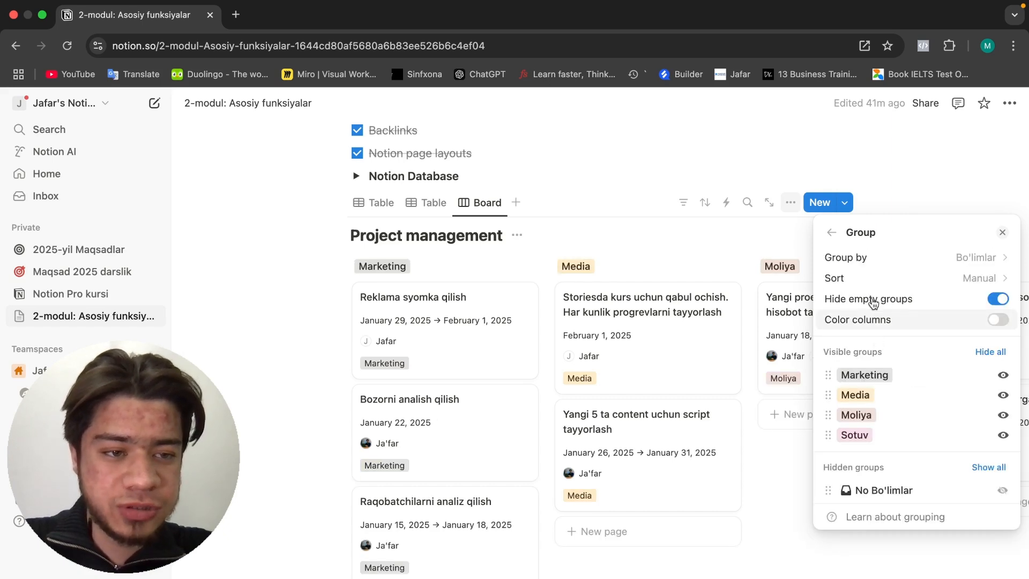
{"action": "left_click", "coordinate": [831, 232]}
{"action": "left_click", "coordinate": [706, 225]}
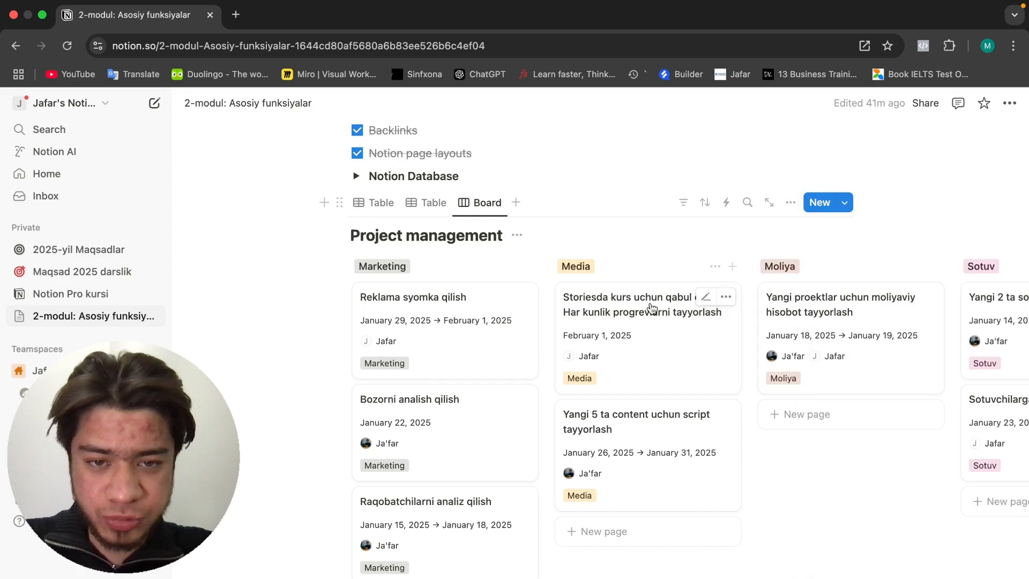
Step: Hide the Bo'limlar property on the board cards and show the Status property instead
{"action": "scroll", "coordinate": [494, 300], "scroll_direction": "right", "scroll_amount": 7}
{"action": "scroll", "coordinate": [495, 300], "scroll_direction": "left", "scroll_amount": 7}
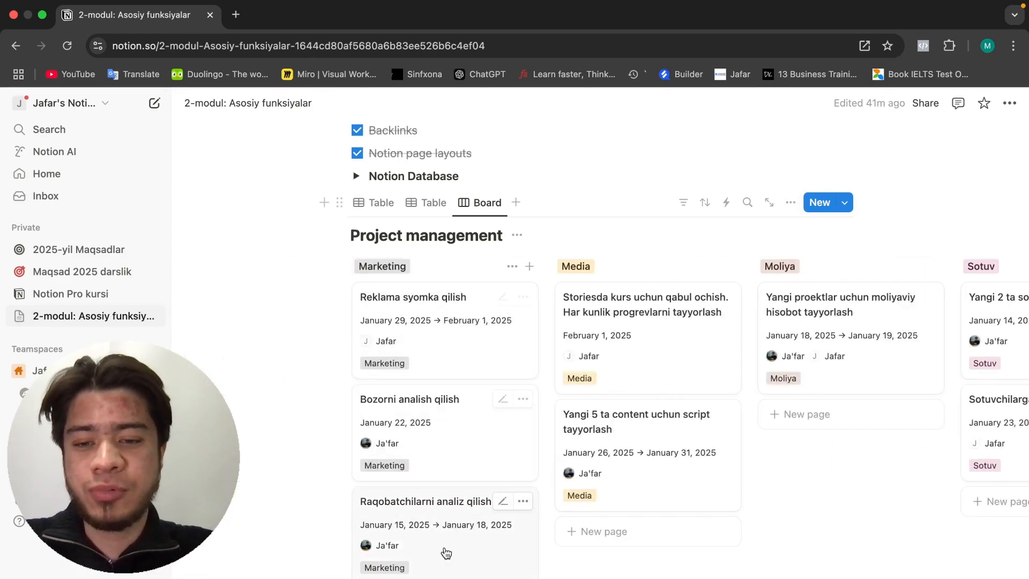
{"action": "scroll", "coordinate": [444, 546], "scroll_direction": "down", "scroll_amount": 3}
{"action": "scroll", "coordinate": [461, 408], "scroll_direction": "up", "scroll_amount": 4}
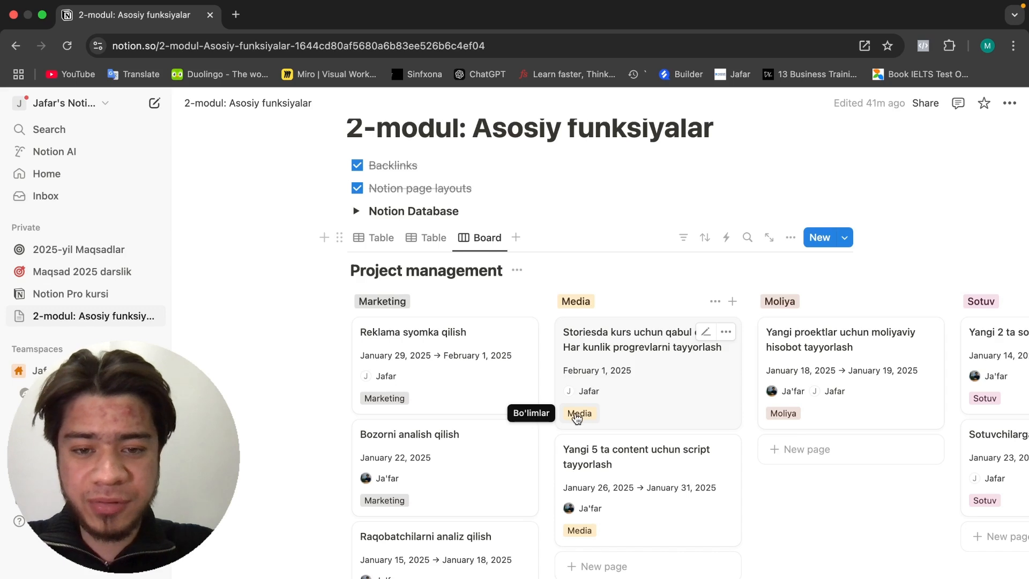
{"action": "left_click", "coordinate": [791, 238]}
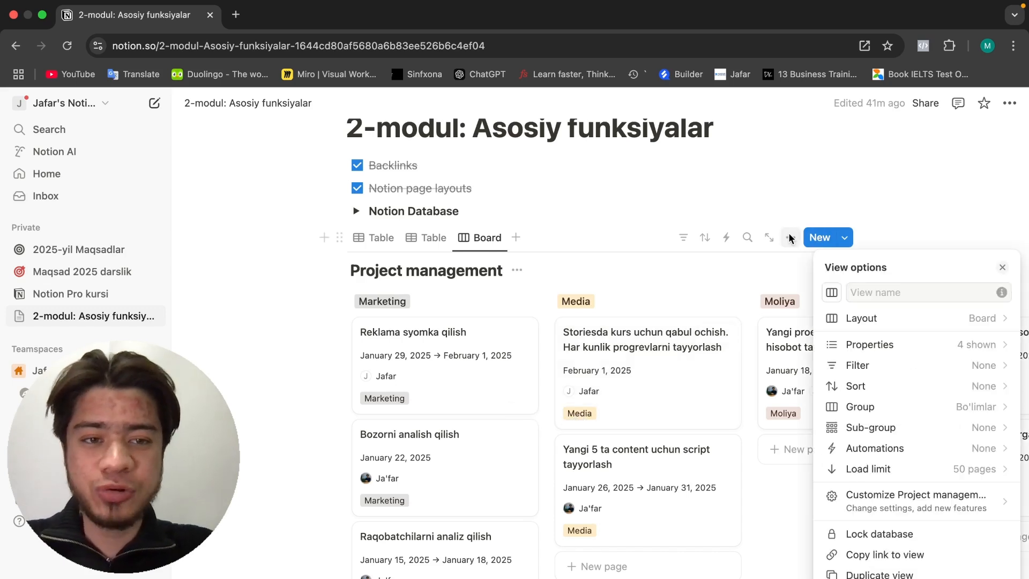
{"action": "left_click", "coordinate": [870, 345]}
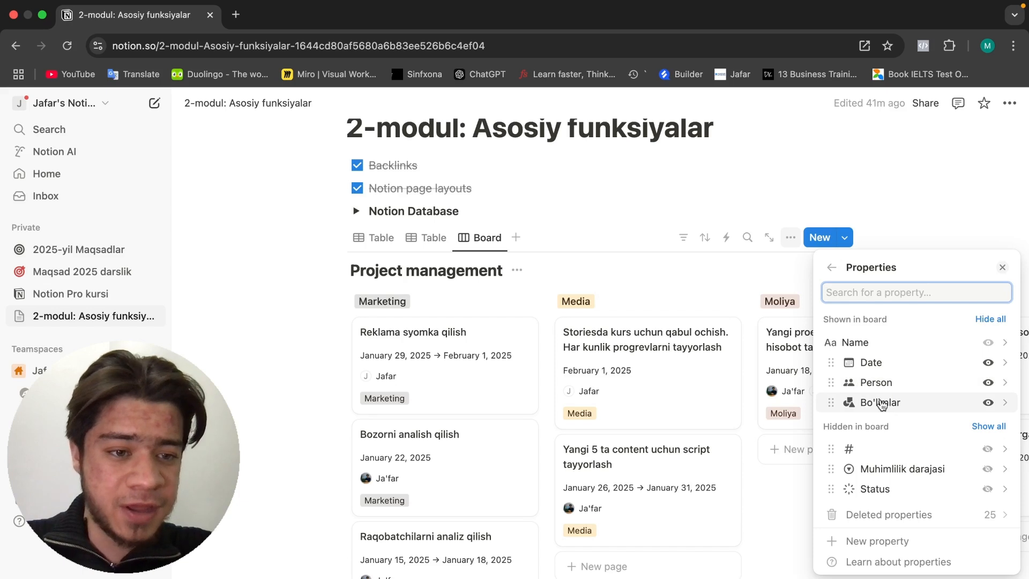
{"action": "left_click", "coordinate": [988, 403]}
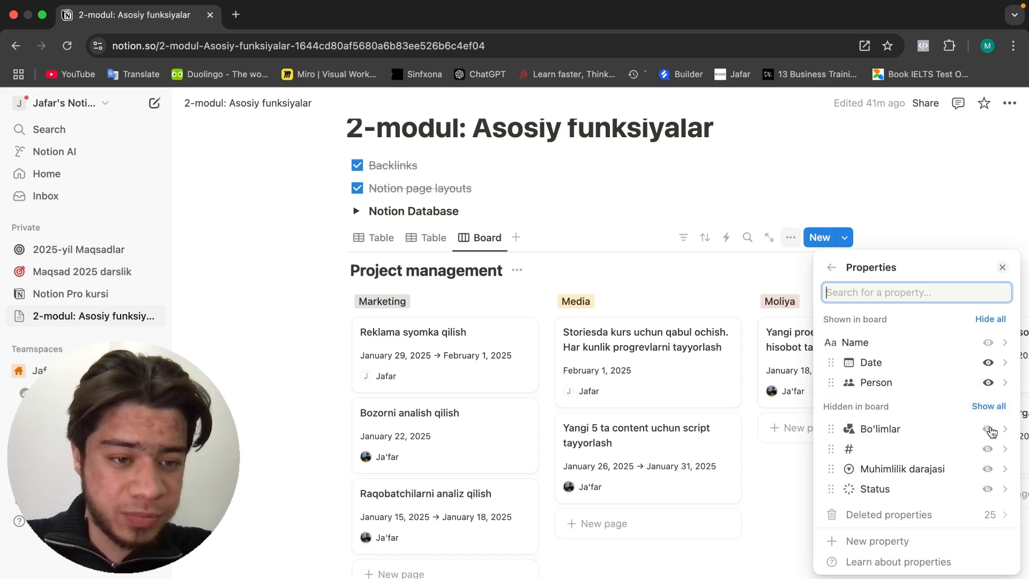
{"action": "left_click", "coordinate": [988, 489]}
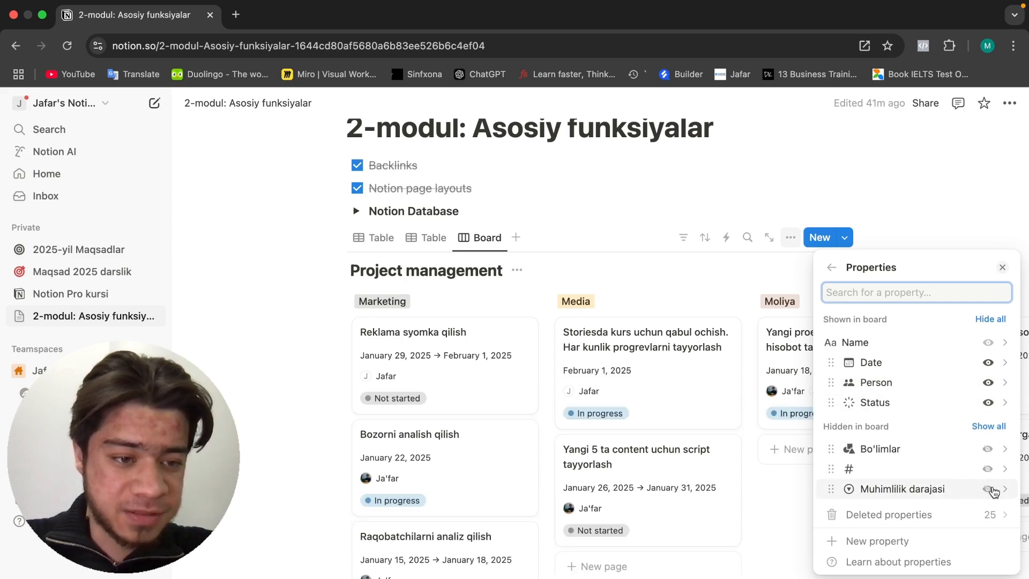
{"action": "left_click", "coordinate": [753, 273]}
Step: Add a Chart view to the Project management database and look at its view options
{"action": "scroll", "coordinate": [509, 410], "scroll_direction": "down", "scroll_amount": 2}
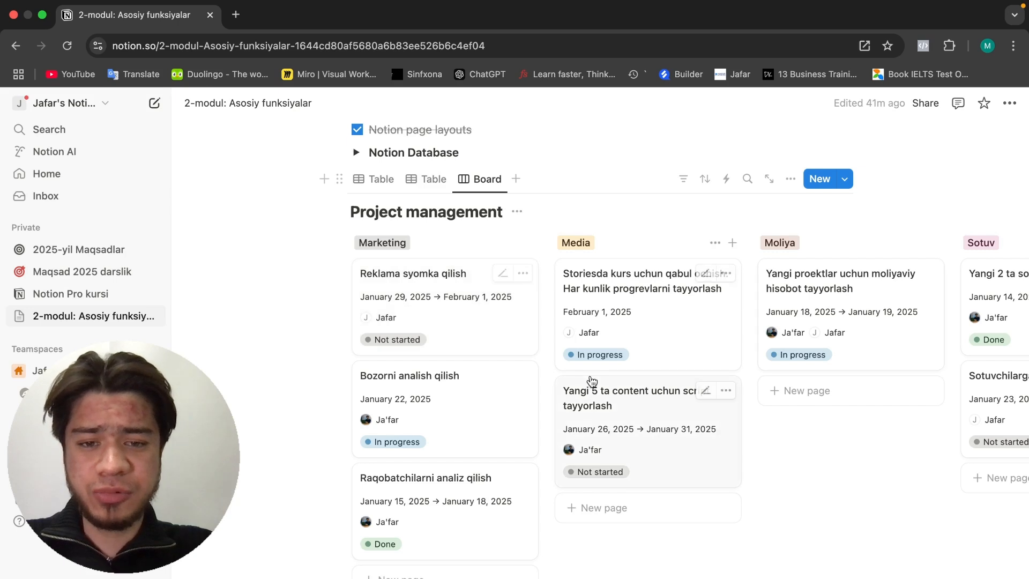
{"action": "scroll", "coordinate": [589, 386], "scroll_direction": "right", "scroll_amount": 4}
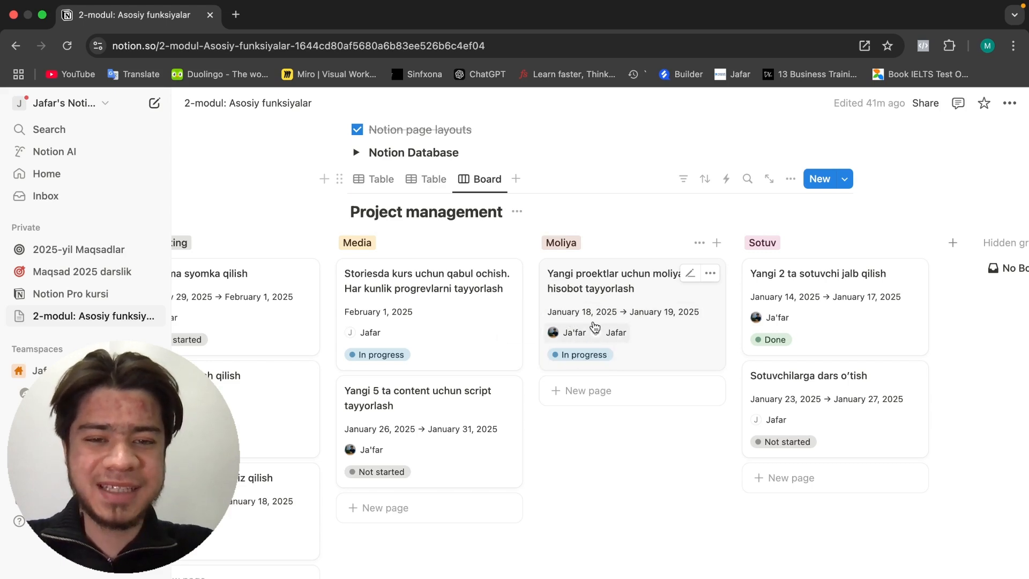
{"action": "left_click", "coordinate": [515, 179]}
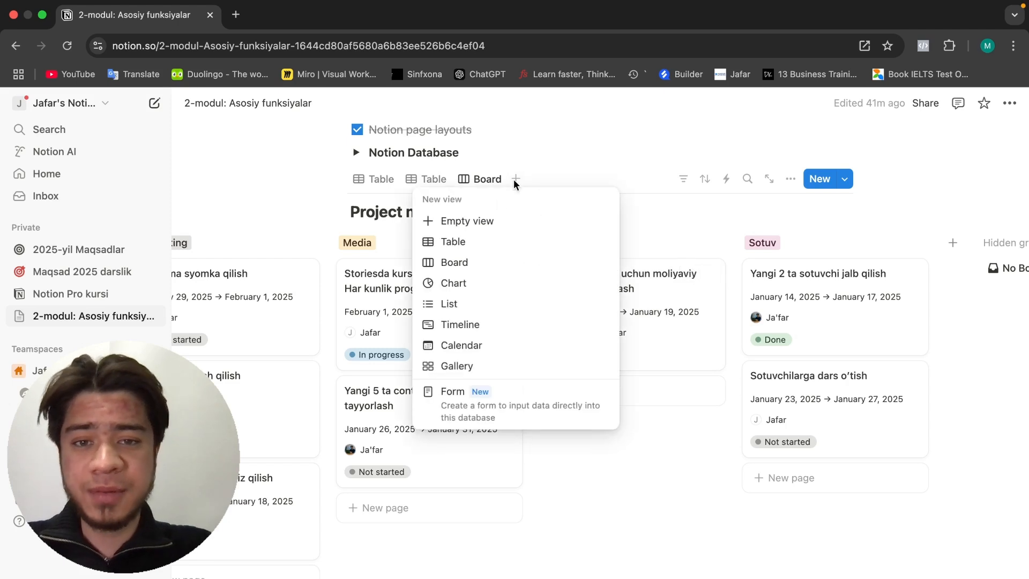
{"action": "left_click", "coordinate": [461, 284]}
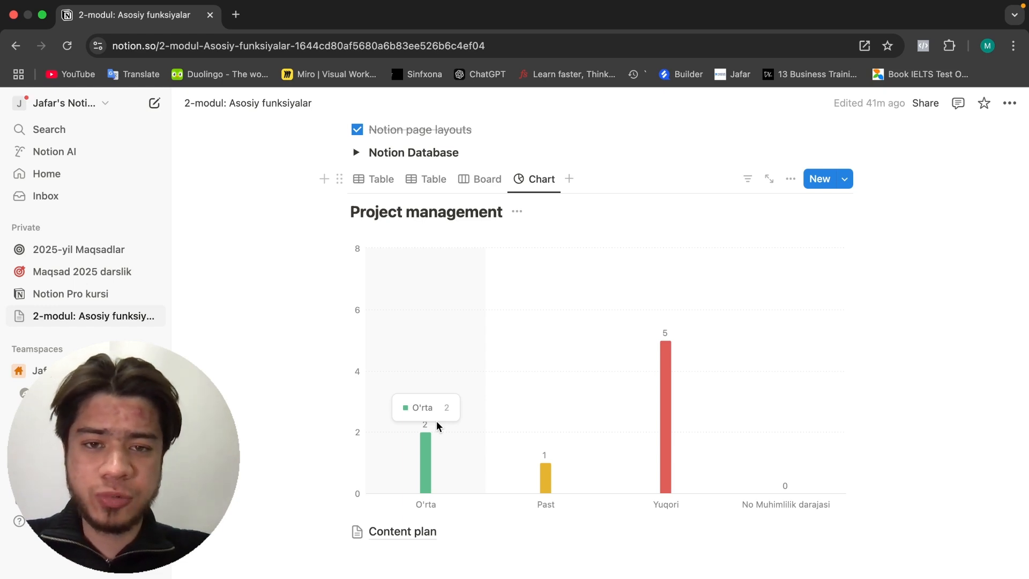
{"action": "left_click", "coordinate": [792, 180]}
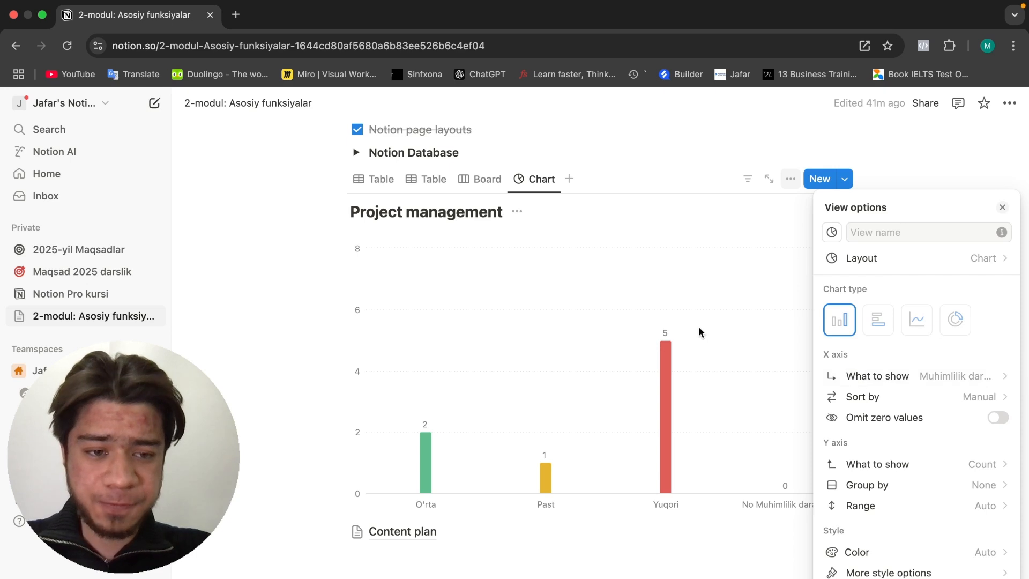
{"action": "left_click", "coordinate": [679, 233]}
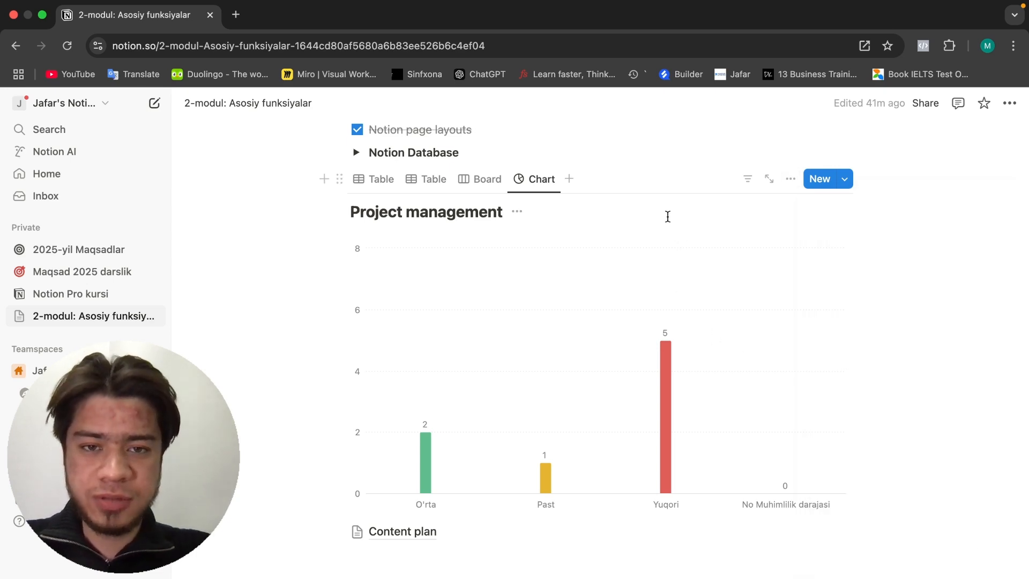
Step: Delete the Chart view from the Project management database
{"action": "left_click", "coordinate": [380, 180]}
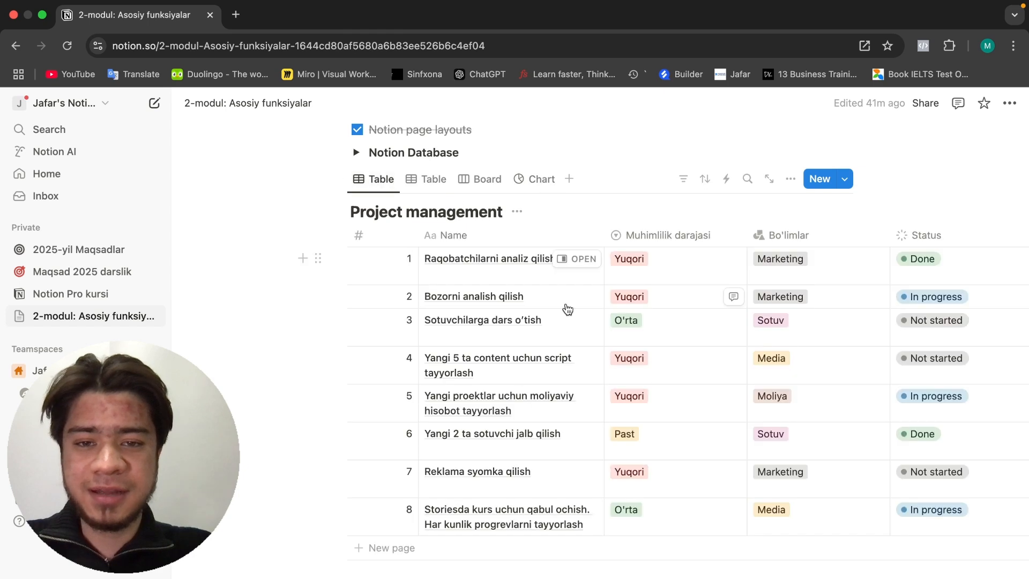
{"action": "left_click", "coordinate": [531, 179]}
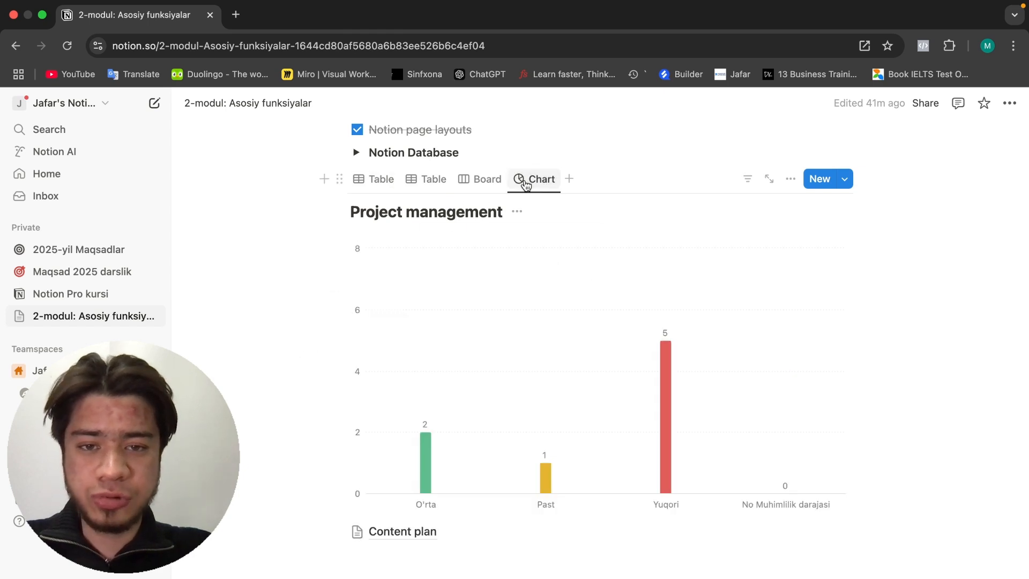
{"action": "left_click", "coordinate": [569, 180]}
{"action": "left_click", "coordinate": [543, 179]}
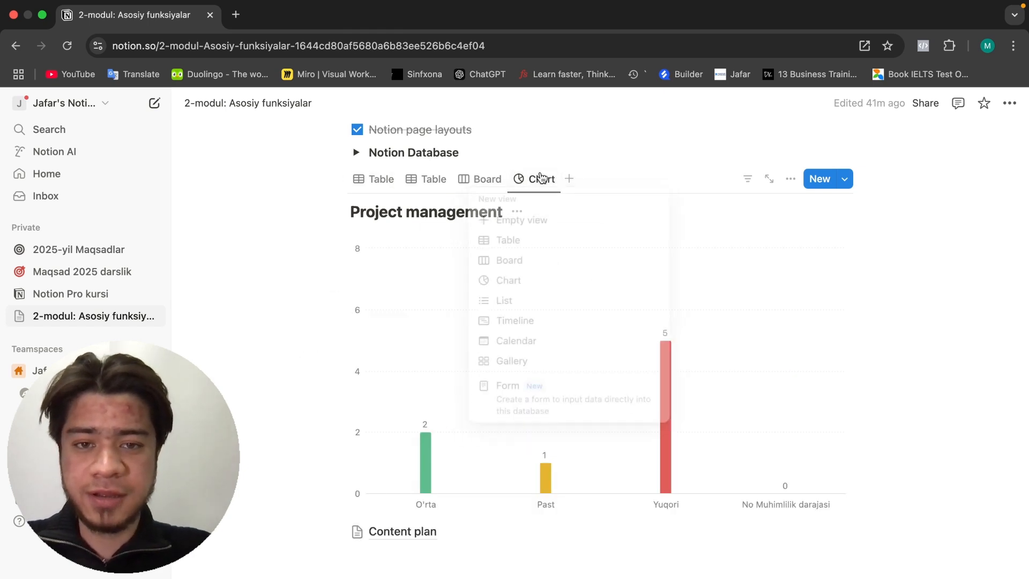
{"action": "left_click", "coordinate": [539, 179]}
{"action": "left_click", "coordinate": [554, 320]}
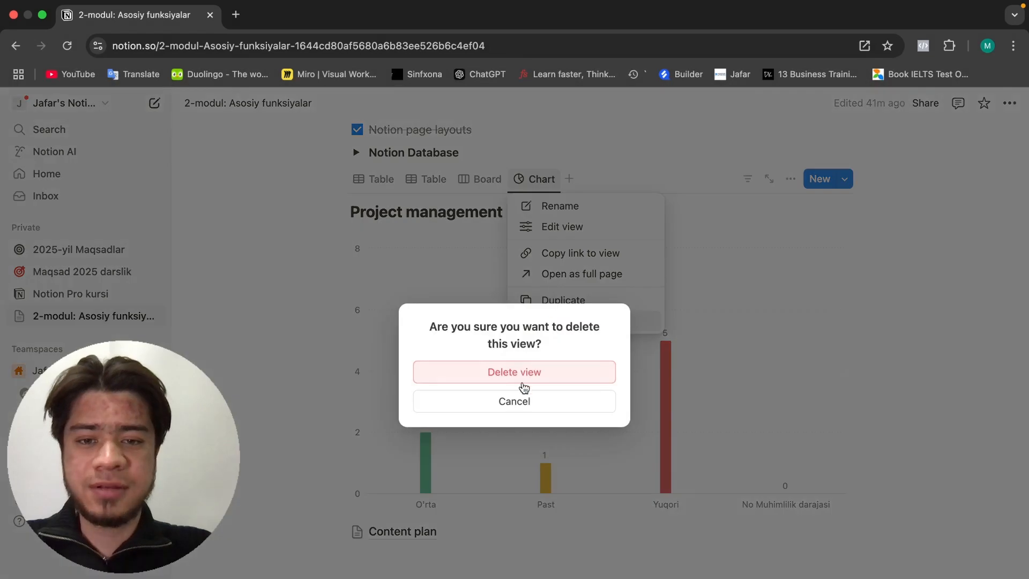
{"action": "left_click", "coordinate": [523, 375]}
Step: Add a List view to the Project management database, check its shown properties and compare it with the first Table view
{"action": "left_click", "coordinate": [516, 179]}
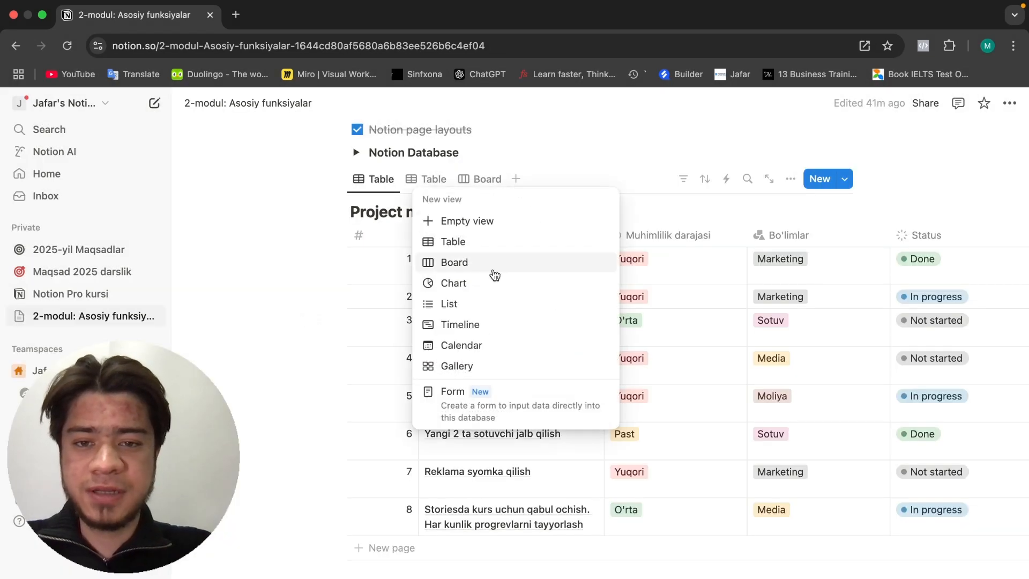
{"action": "left_click", "coordinate": [483, 304]}
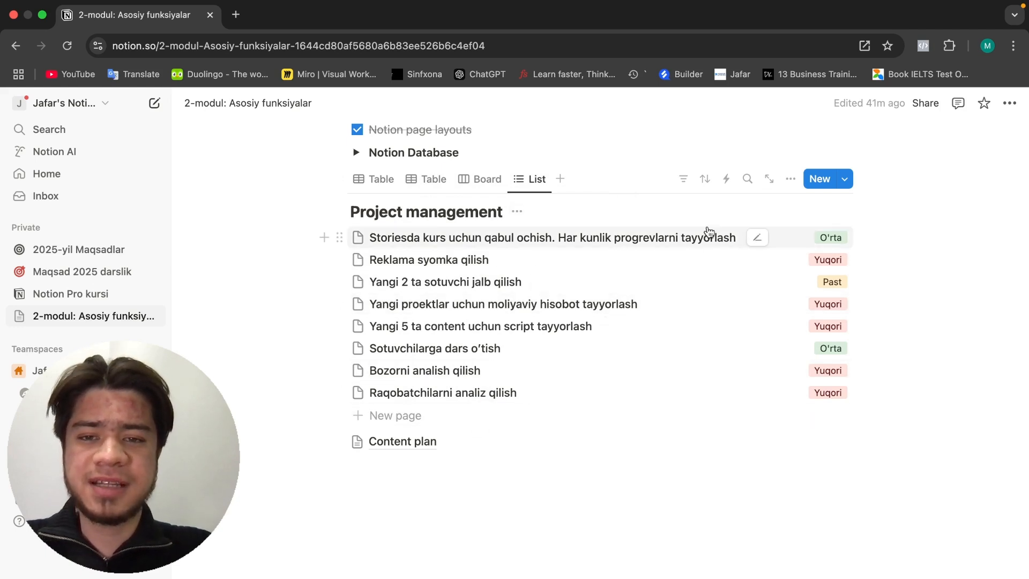
{"action": "left_click", "coordinate": [791, 179]}
{"action": "left_click", "coordinate": [880, 283]}
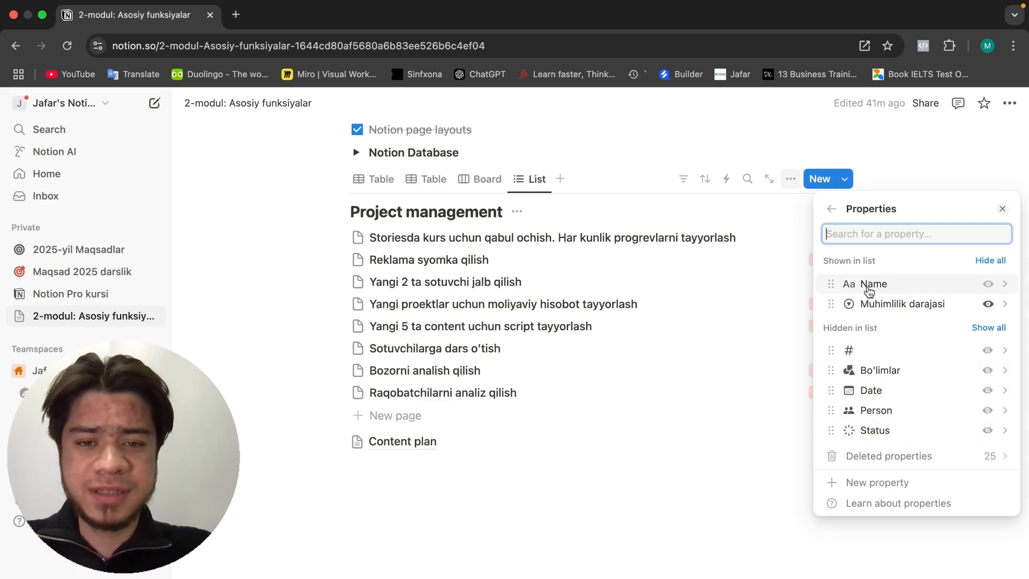
{"action": "left_click", "coordinate": [766, 324]}
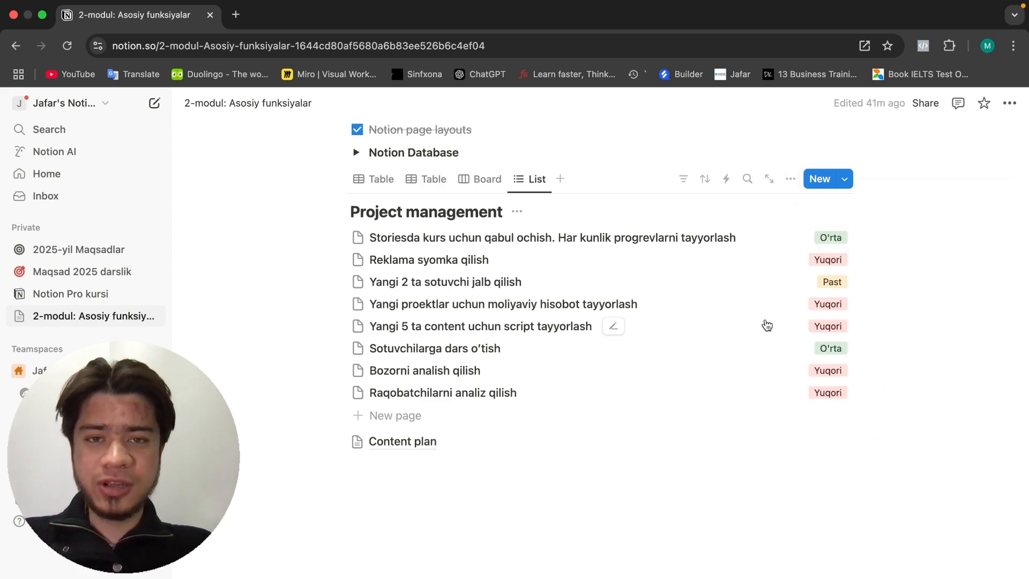
{"action": "left_click", "coordinate": [375, 179]}
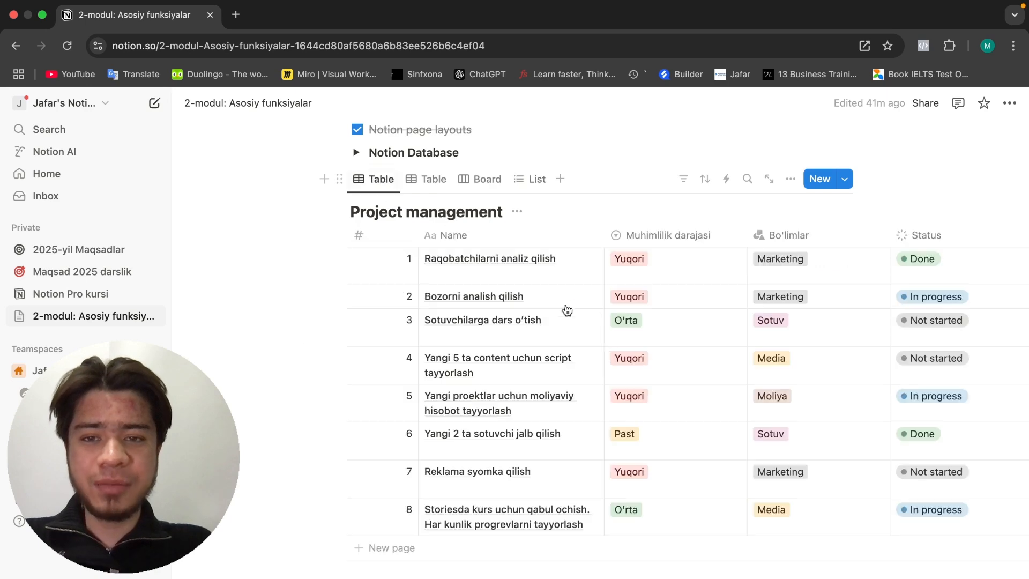
{"action": "scroll", "coordinate": [608, 339], "scroll_direction": "right", "scroll_amount": 5}
{"action": "scroll", "coordinate": [608, 338], "scroll_direction": "left", "scroll_amount": 8}
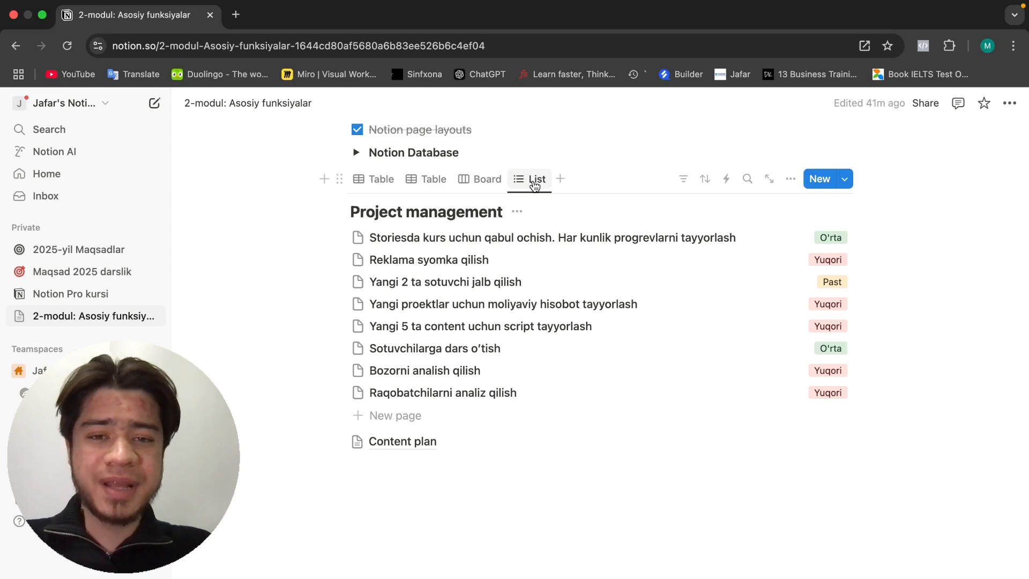
Step: Delete the second, duplicate Table view from the Project management database
{"action": "left_click", "coordinate": [429, 179]}
{"action": "left_click", "coordinate": [429, 179]}
{"action": "left_click", "coordinate": [456, 325]}
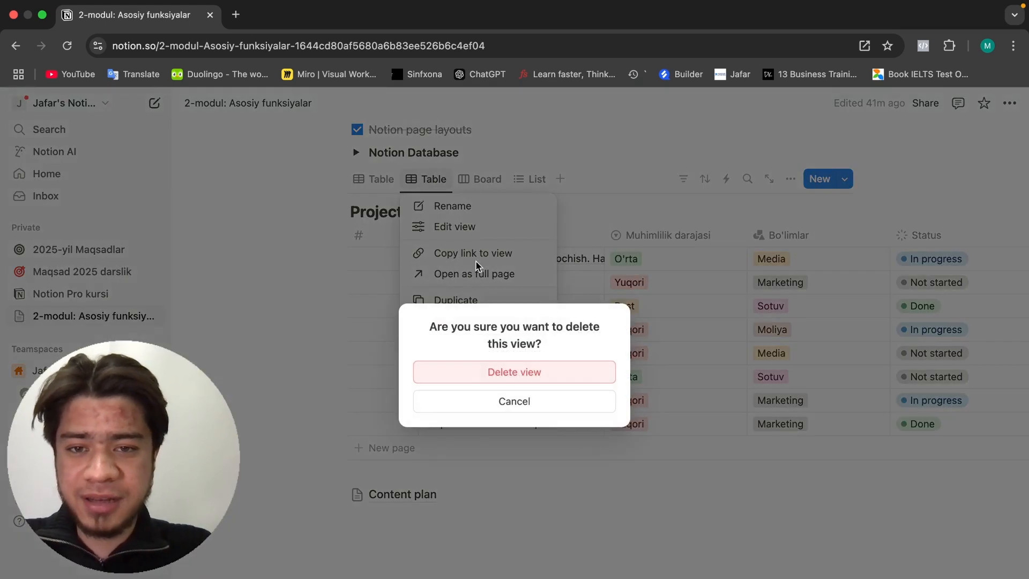
{"action": "left_click", "coordinate": [523, 374]}
Step: Group the Board view by the Status property instead of Bo'limlar
{"action": "left_click", "coordinate": [430, 179]}
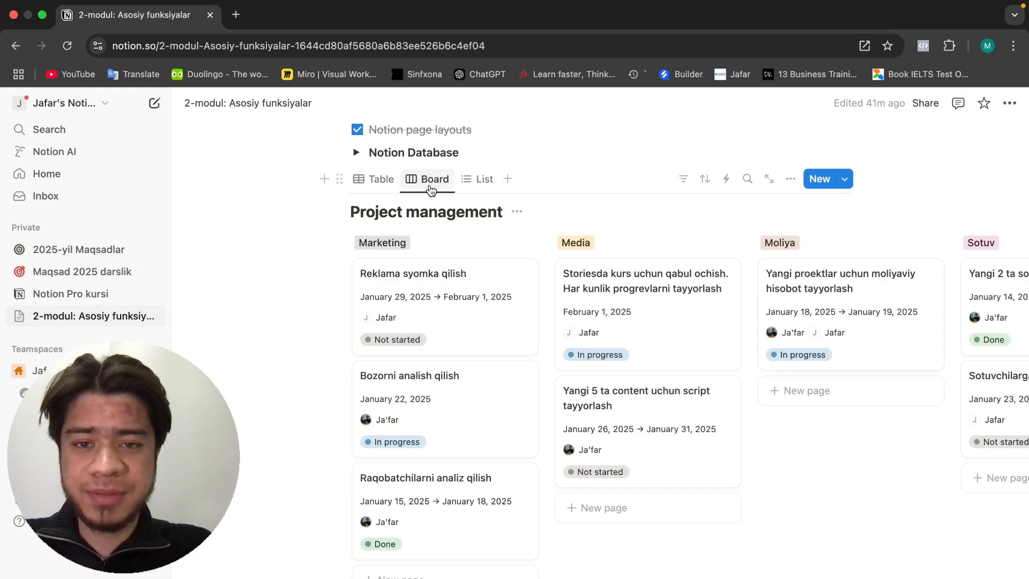
{"action": "left_click", "coordinate": [791, 179]}
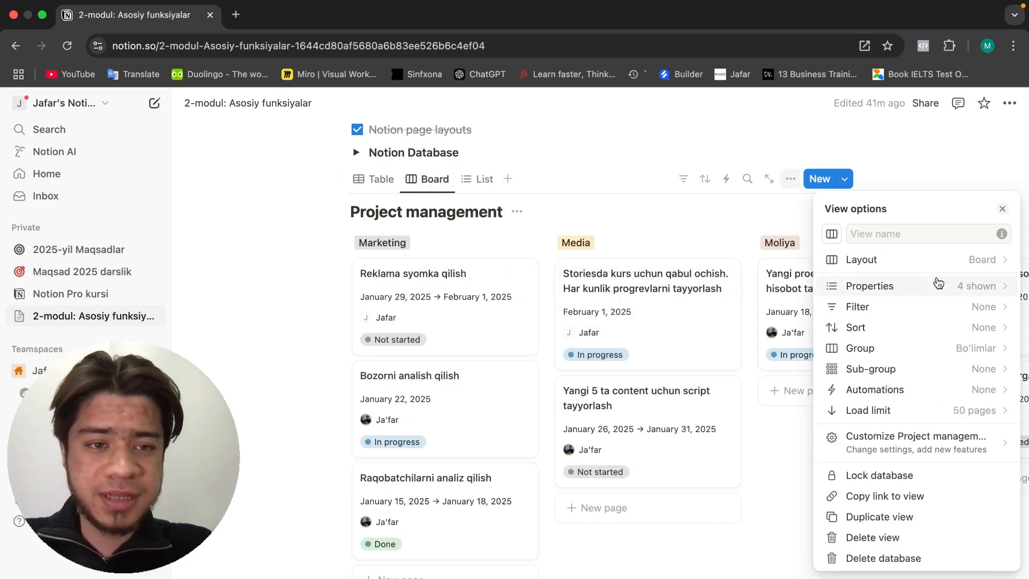
{"action": "left_click", "coordinate": [879, 286]}
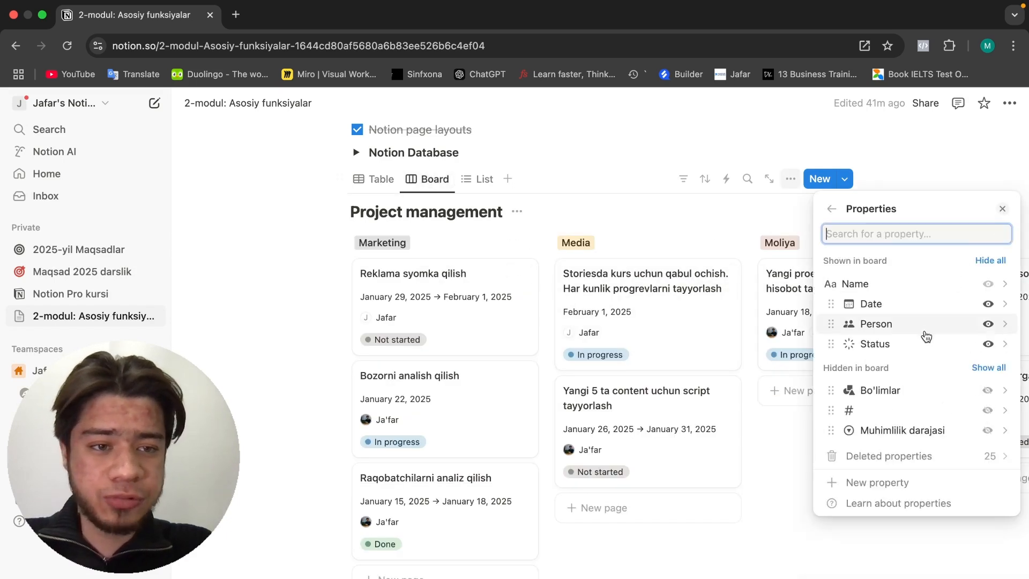
{"action": "left_click", "coordinate": [832, 210]}
{"action": "left_click", "coordinate": [881, 261]}
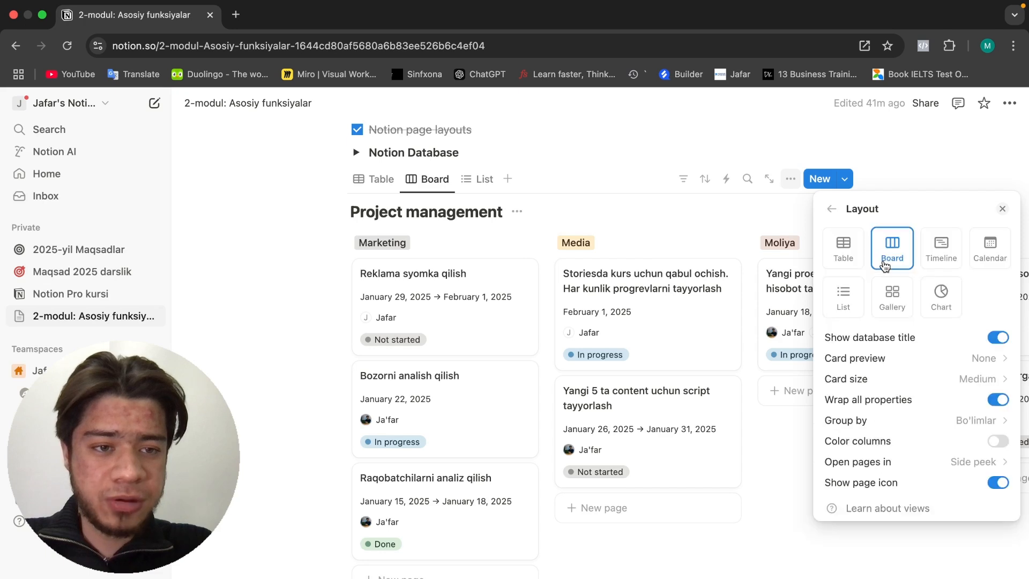
{"action": "left_click", "coordinate": [953, 422]}
{"action": "left_click", "coordinate": [970, 231]}
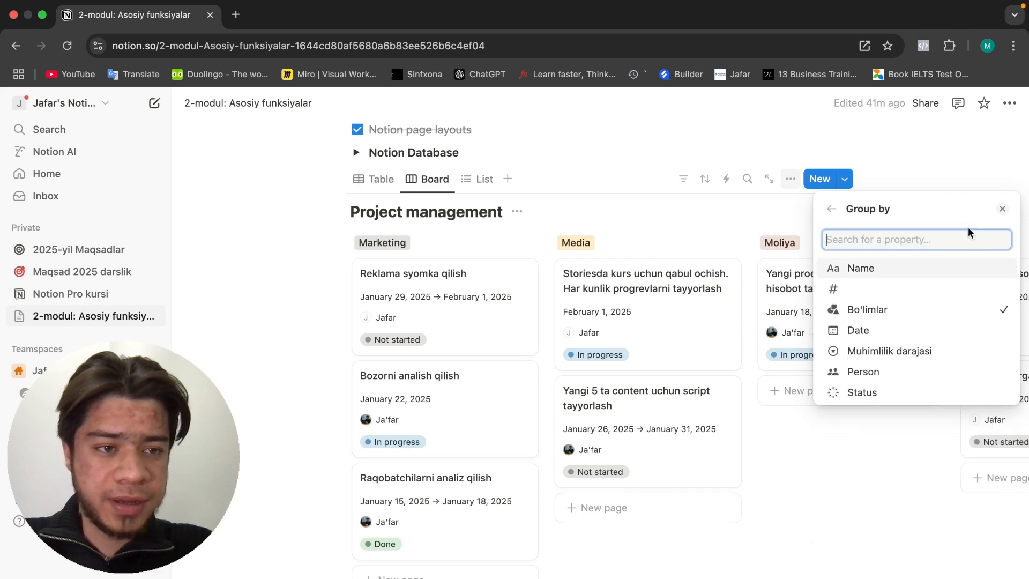
{"action": "left_click", "coordinate": [883, 392]}
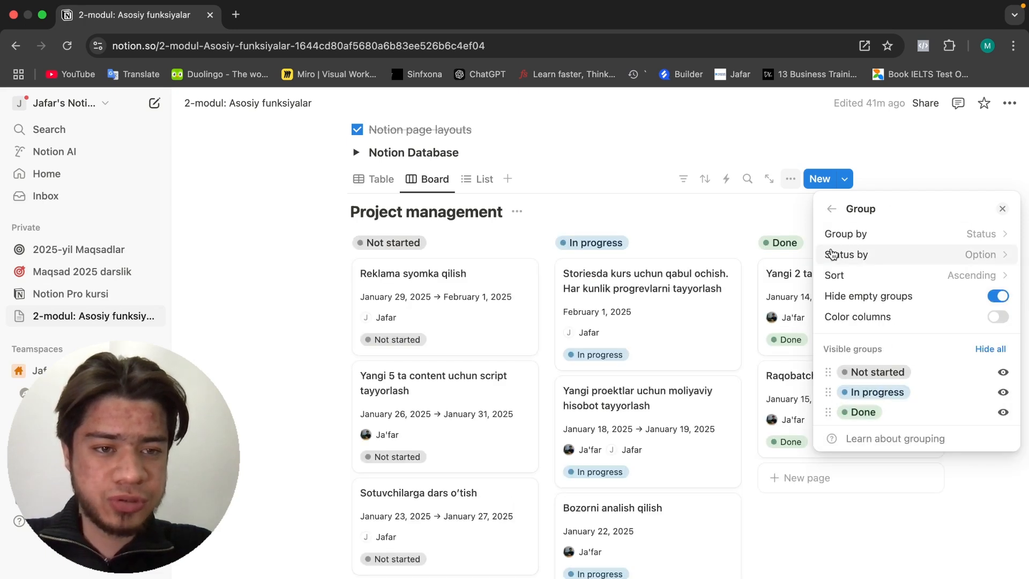
{"action": "left_click", "coordinate": [831, 209]}
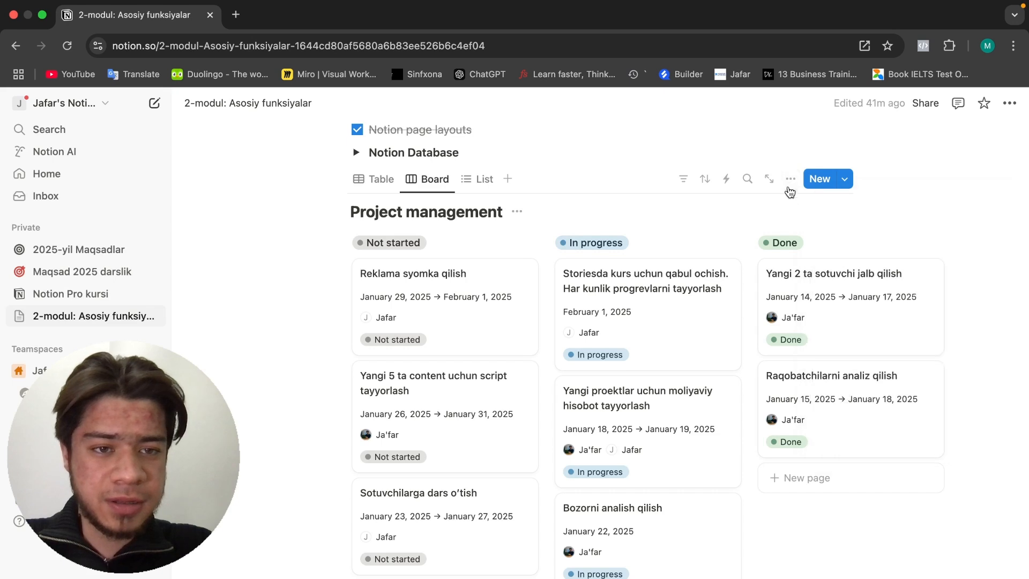
Step: Hide the Status property on the board cards and show the Bo'limlar property instead
{"action": "left_click", "coordinate": [922, 286]}
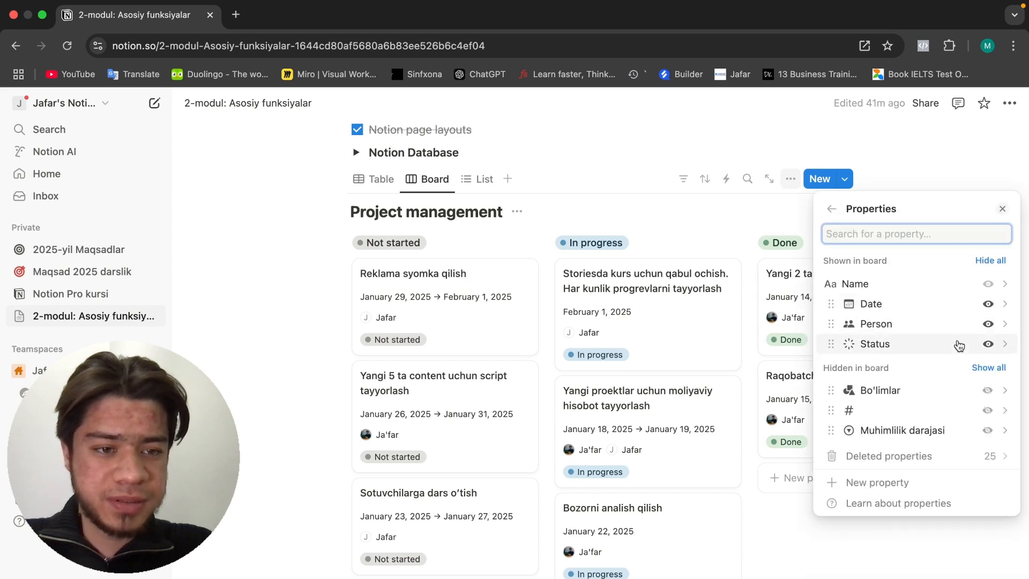
{"action": "left_click", "coordinate": [988, 344]}
{"action": "left_click", "coordinate": [988, 391]}
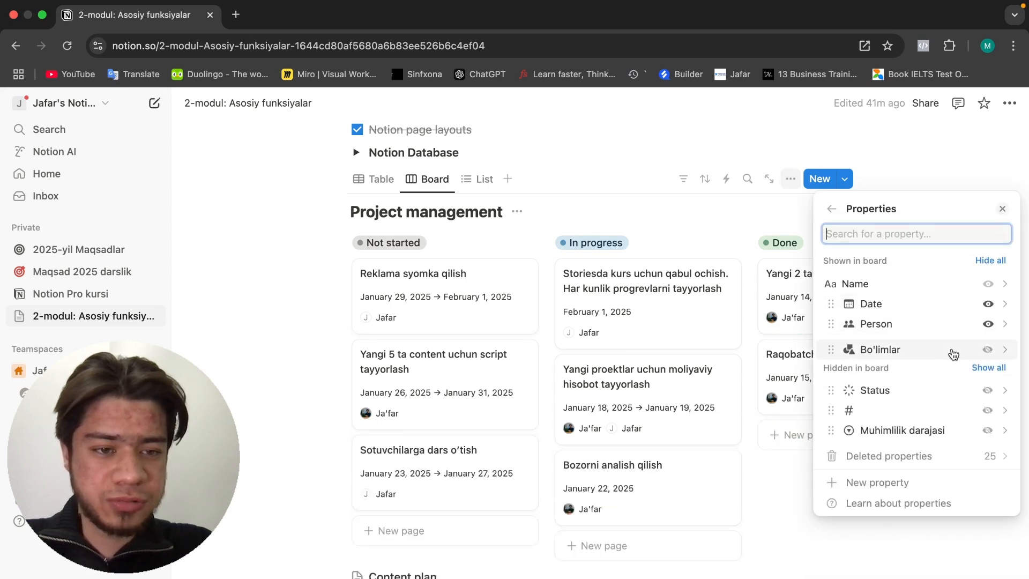
{"action": "left_click", "coordinate": [780, 221]}
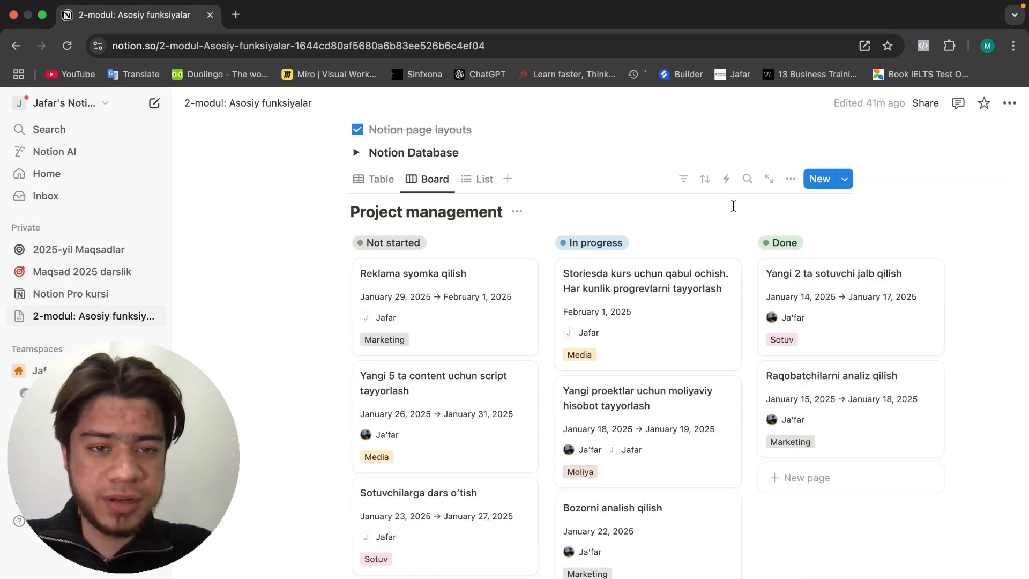
Step: Compare the Table, Board and List views, and examine the List view's properties, Person property settings and layout options
{"action": "left_click", "coordinate": [381, 179]}
{"action": "left_click", "coordinate": [433, 180]}
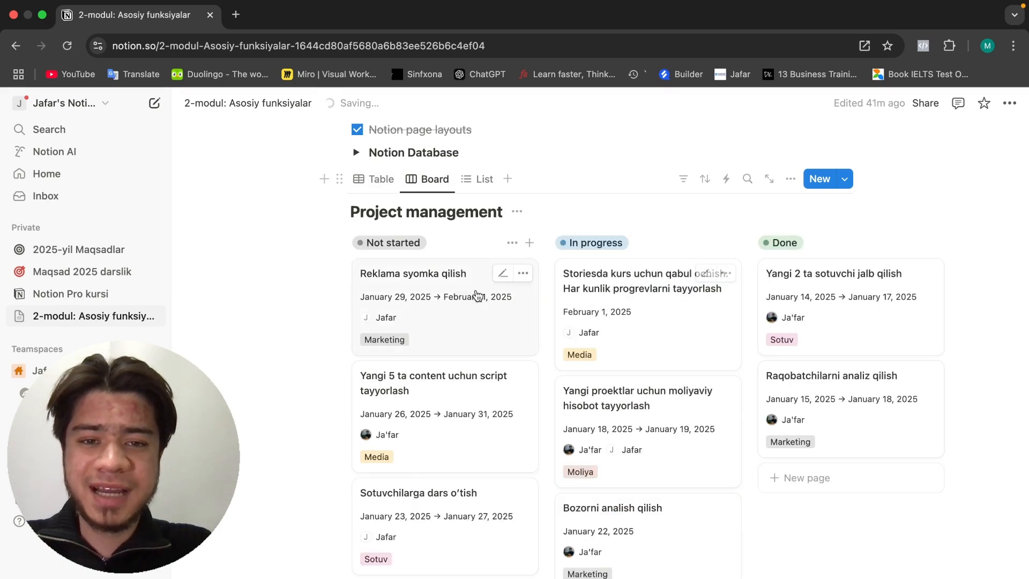
{"action": "left_click", "coordinate": [477, 179]}
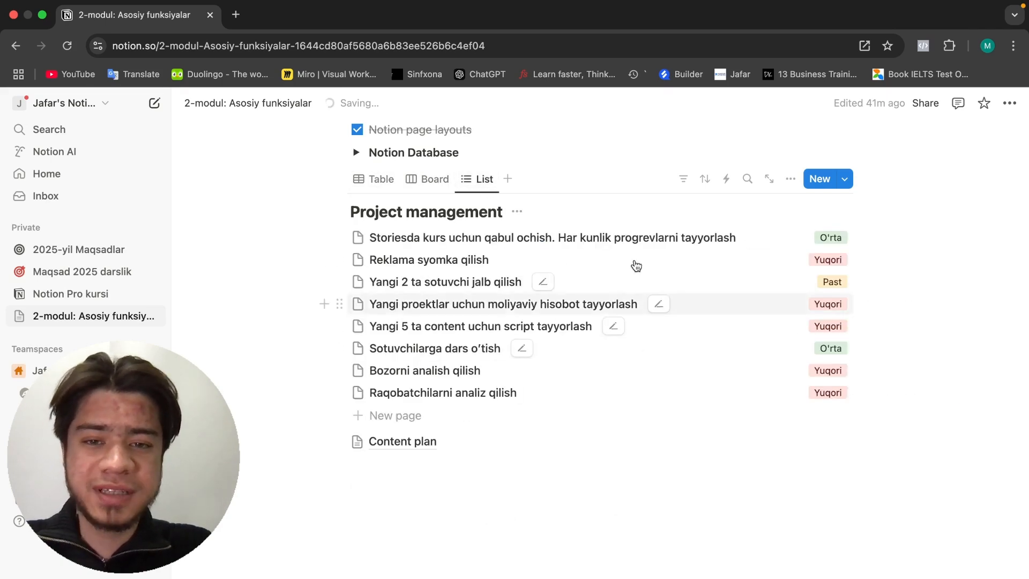
{"action": "left_click", "coordinate": [792, 179]}
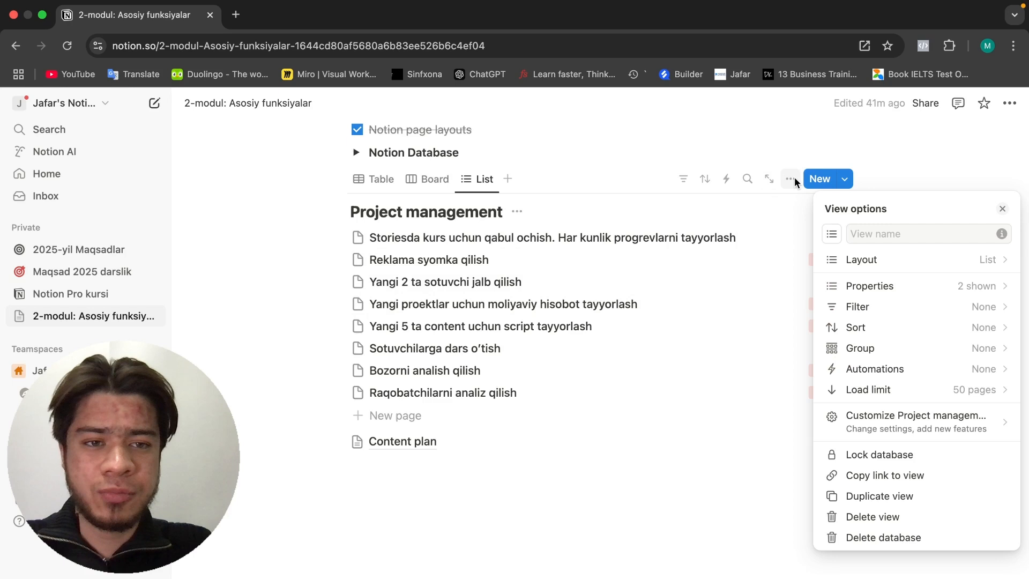
{"action": "left_click", "coordinate": [906, 285]}
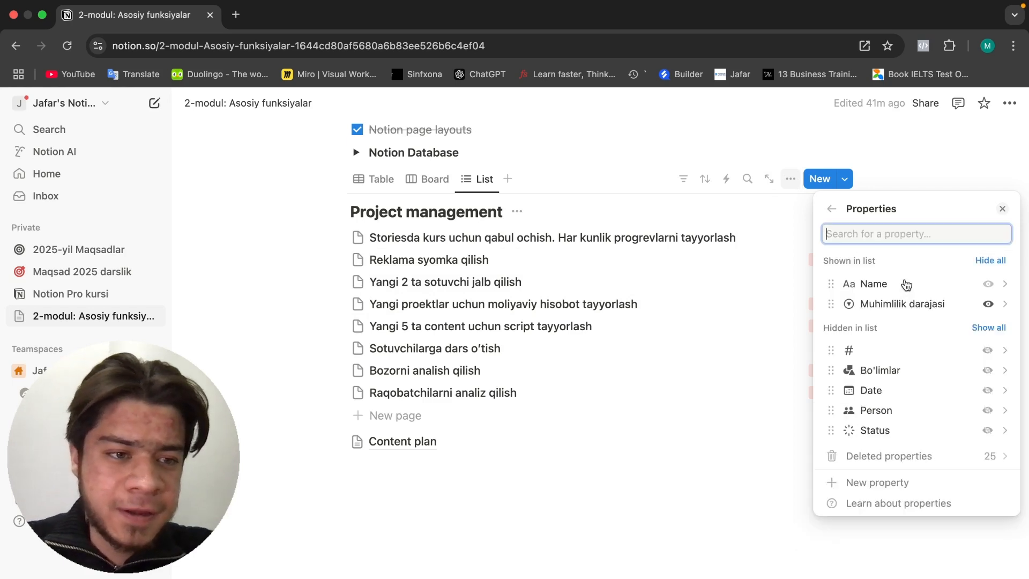
{"action": "left_click", "coordinate": [892, 411]}
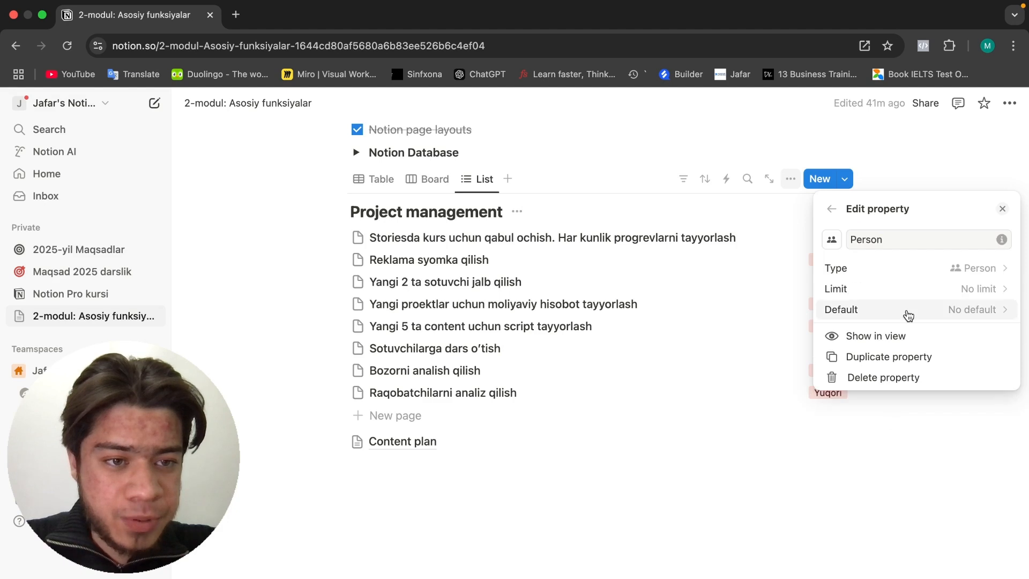
{"action": "left_click", "coordinate": [832, 210]}
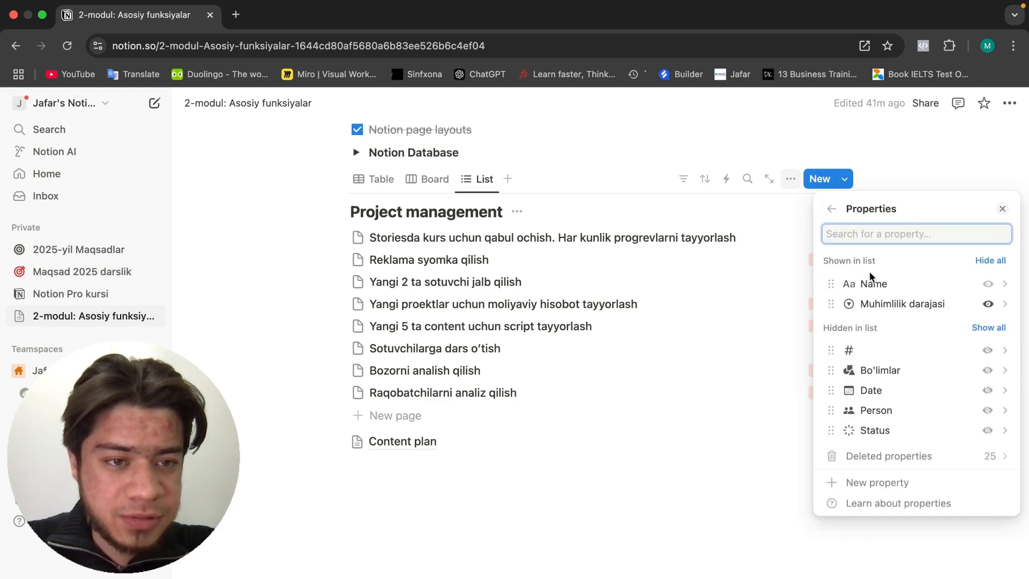
{"action": "left_click", "coordinate": [832, 208]}
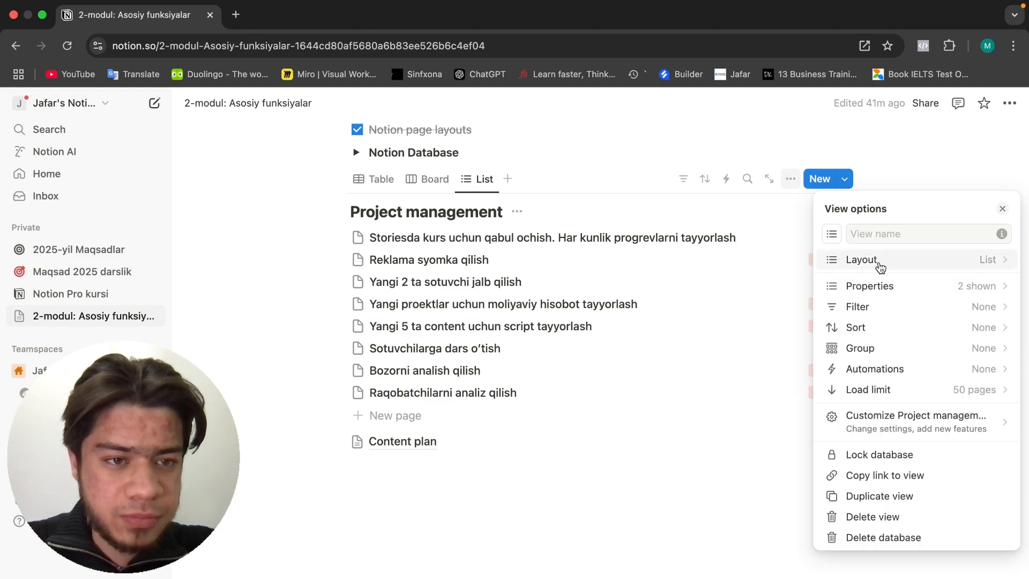
{"action": "left_click", "coordinate": [857, 262]}
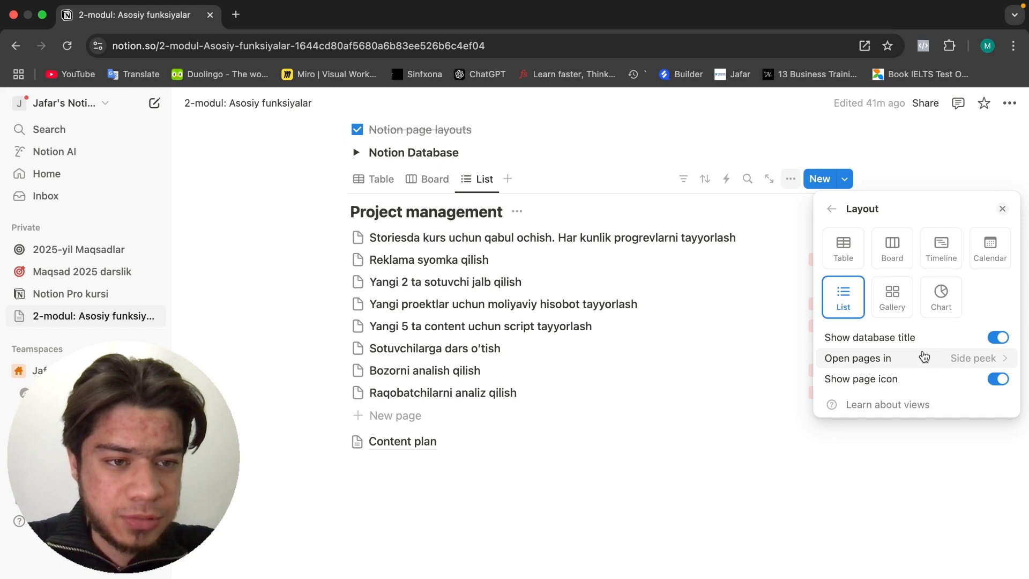
{"action": "left_click", "coordinate": [831, 209]}
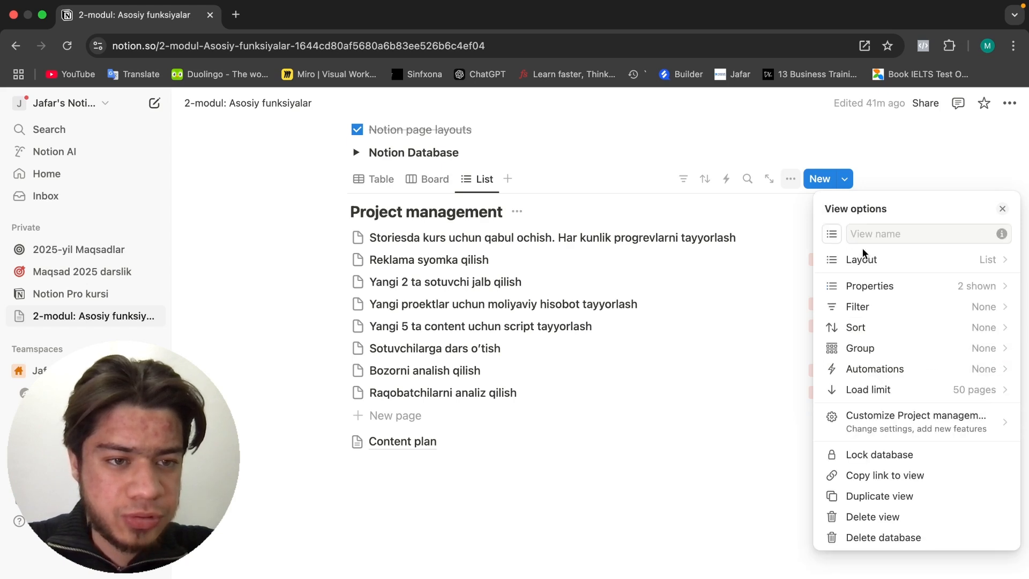
Step: Show the Person property in the List view and hide the Muhimlilik darajasi property
{"action": "left_click", "coordinate": [882, 286]}
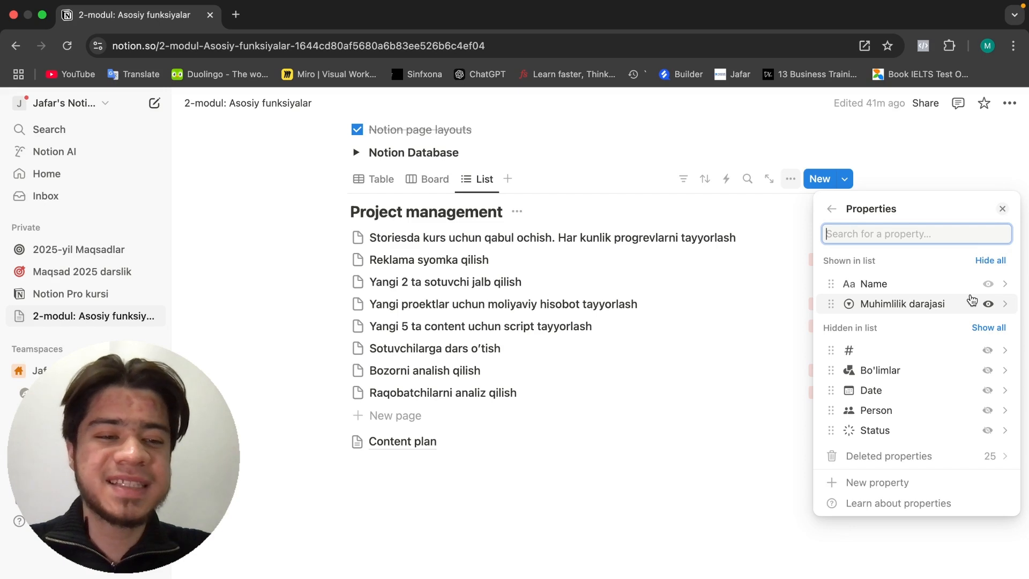
{"action": "left_click", "coordinate": [964, 412]}
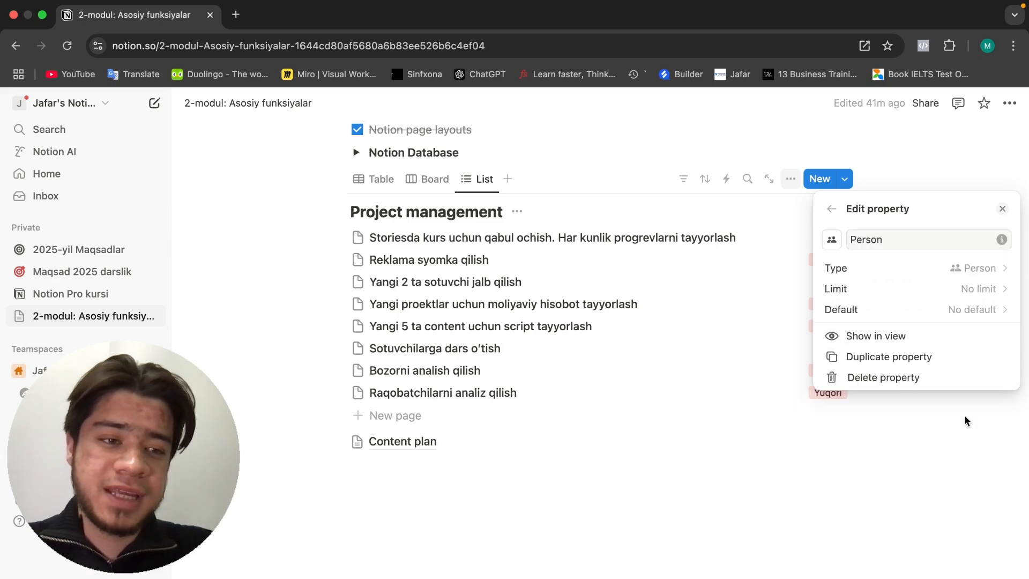
{"action": "left_click", "coordinate": [831, 208]}
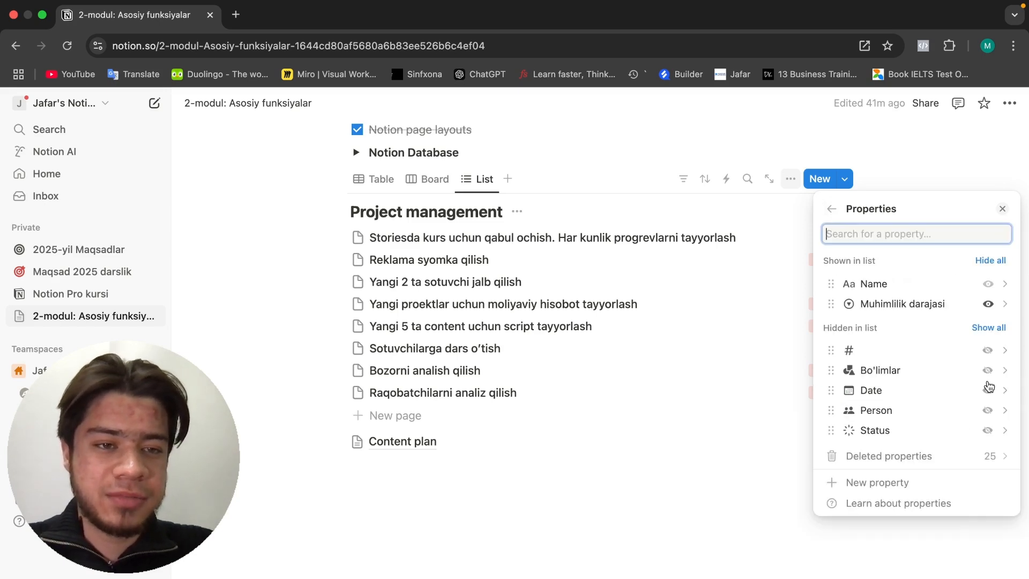
{"action": "left_click", "coordinate": [988, 412]}
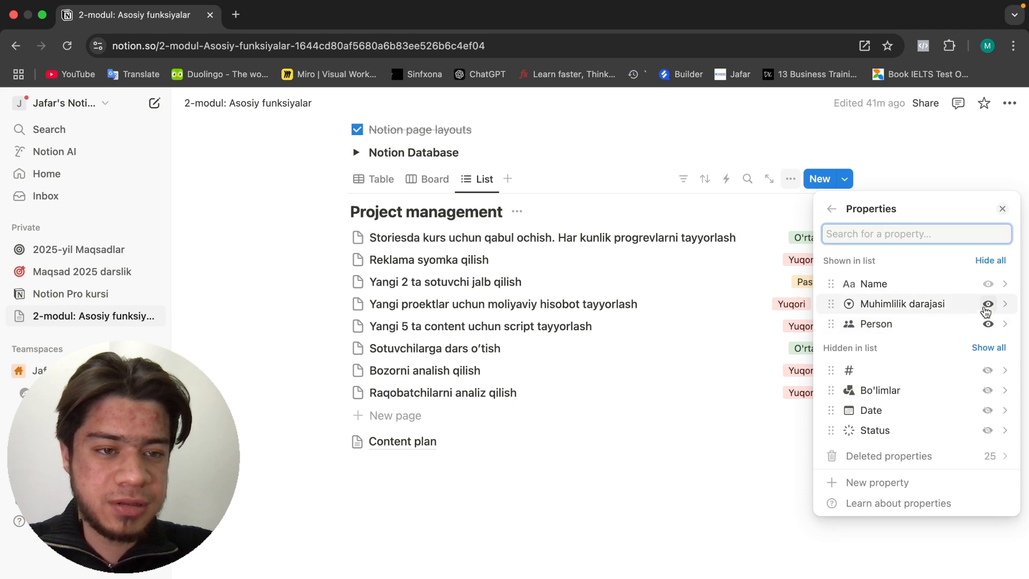
{"action": "left_click", "coordinate": [988, 304]}
{"action": "left_click", "coordinate": [831, 209]}
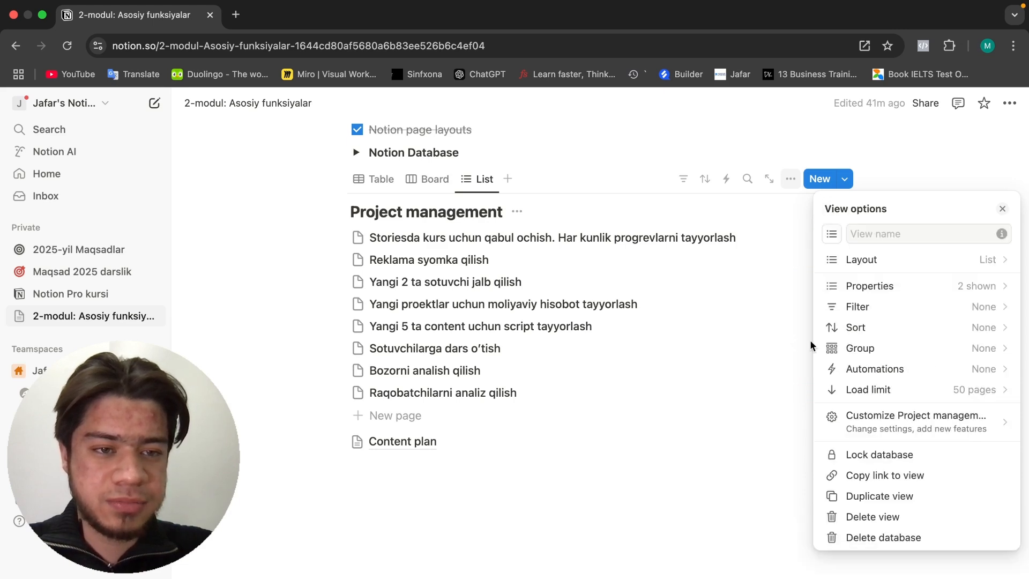
Step: Close the List view's options and add a Timeline view to the Project management database
{"action": "left_click", "coordinate": [797, 277]}
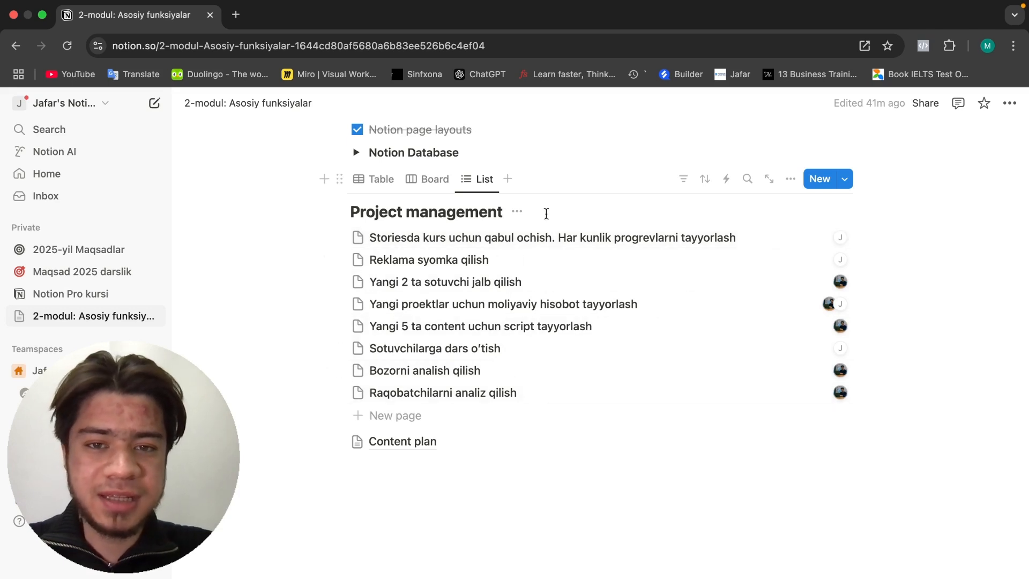
{"action": "left_click", "coordinate": [508, 179]}
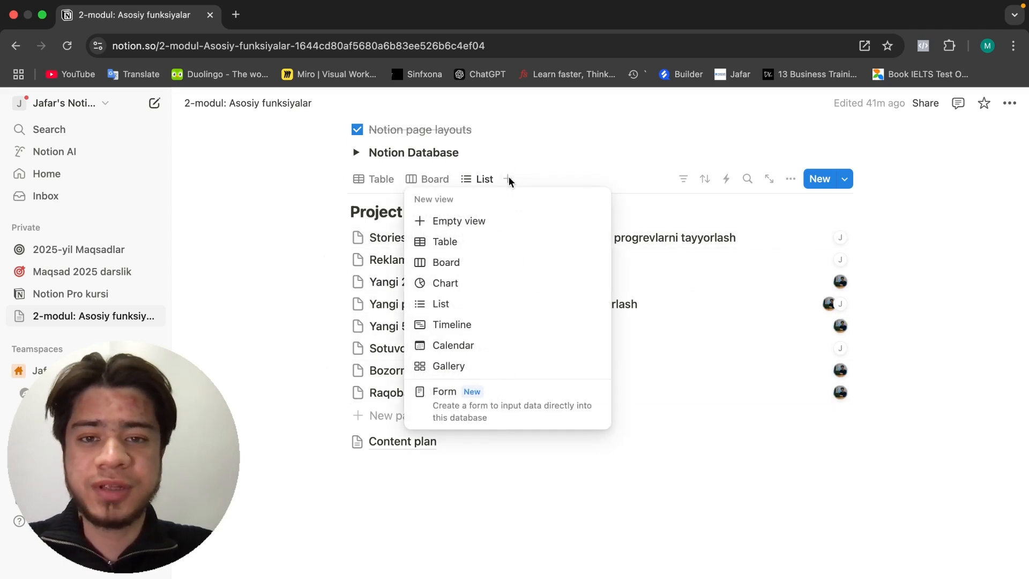
{"action": "left_click", "coordinate": [452, 325]}
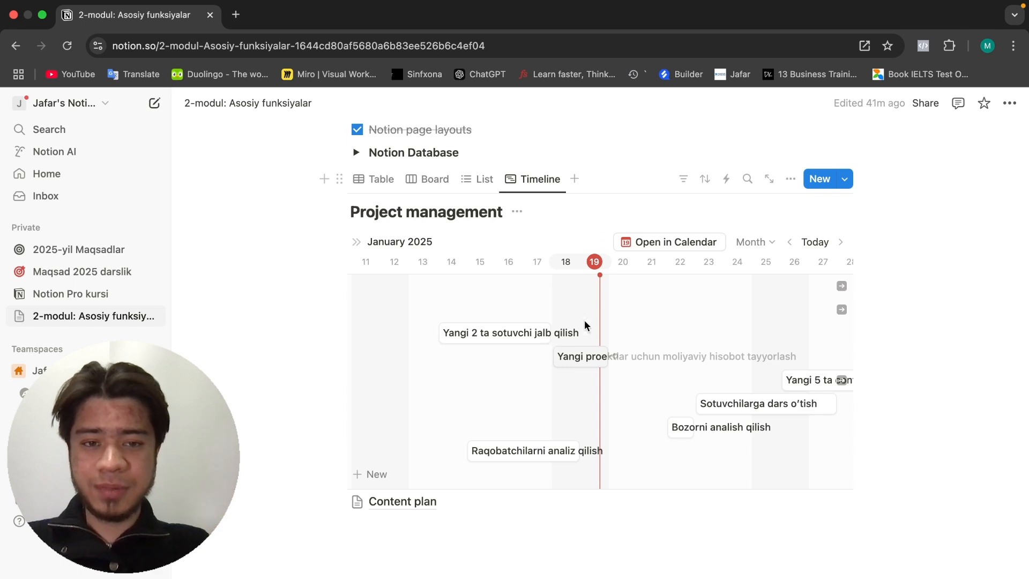
Step: Examine how the tasks are laid out by date across January 2025 in the Timeline view
{"action": "scroll", "coordinate": [643, 338], "scroll_direction": "right", "scroll_amount": 4}
{"action": "scroll", "coordinate": [595, 339], "scroll_direction": "left", "scroll_amount": 4}
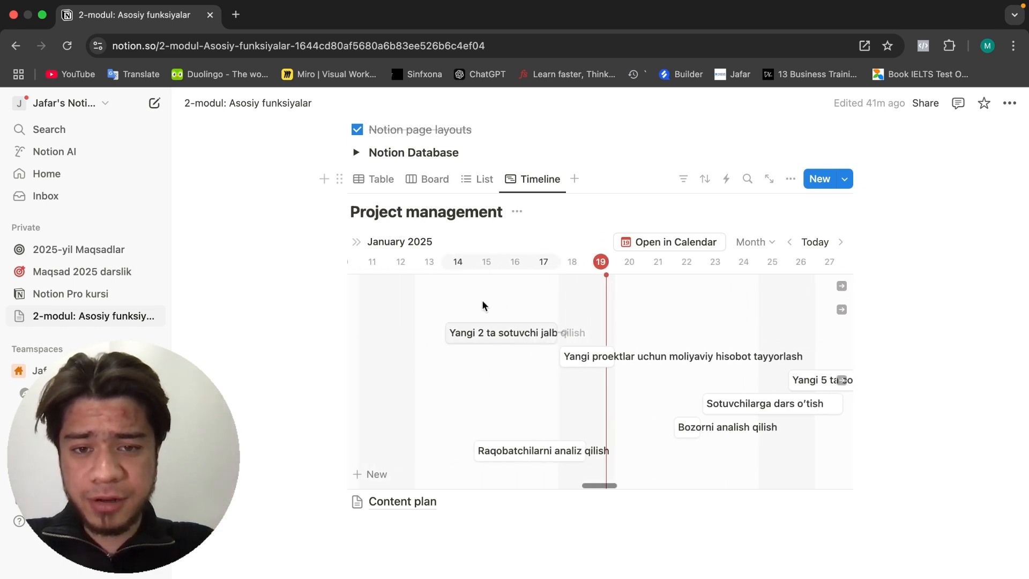
{"action": "scroll", "coordinate": [476, 311], "scroll_direction": "left", "scroll_amount": 2}
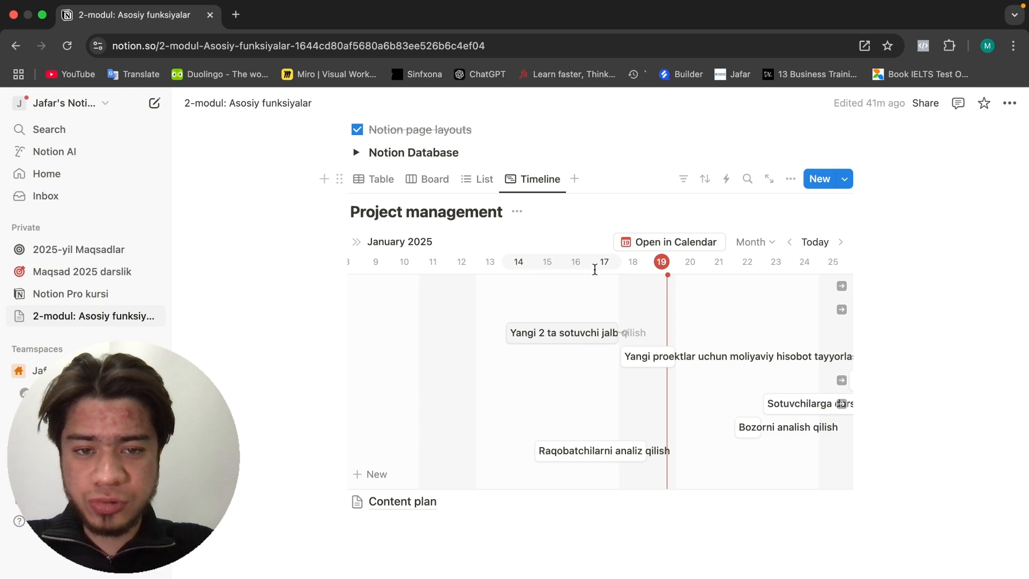
{"action": "scroll", "coordinate": [602, 346], "scroll_direction": "right", "scroll_amount": 3}
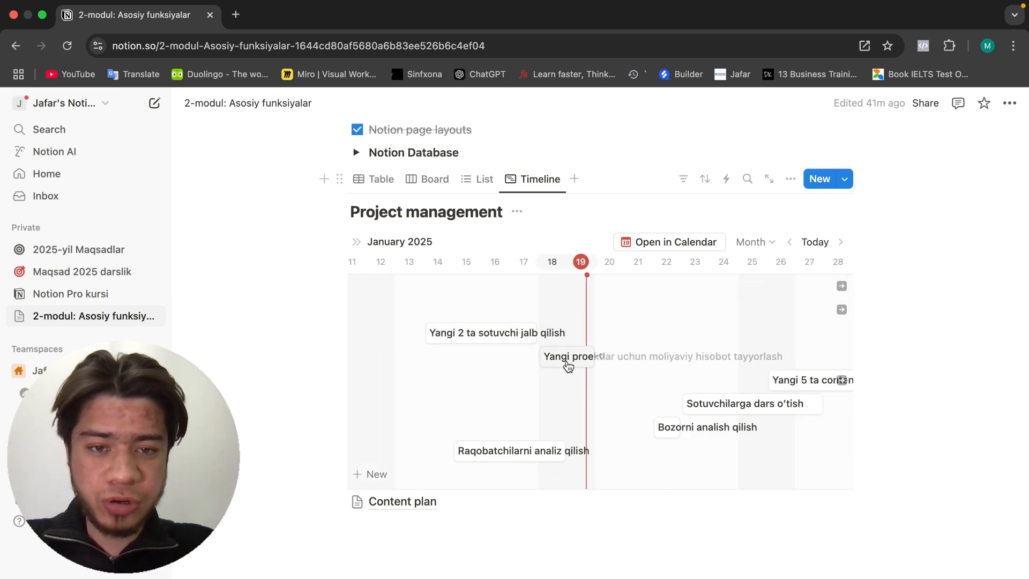
{"action": "scroll", "coordinate": [517, 462], "scroll_direction": "right", "scroll_amount": 5}
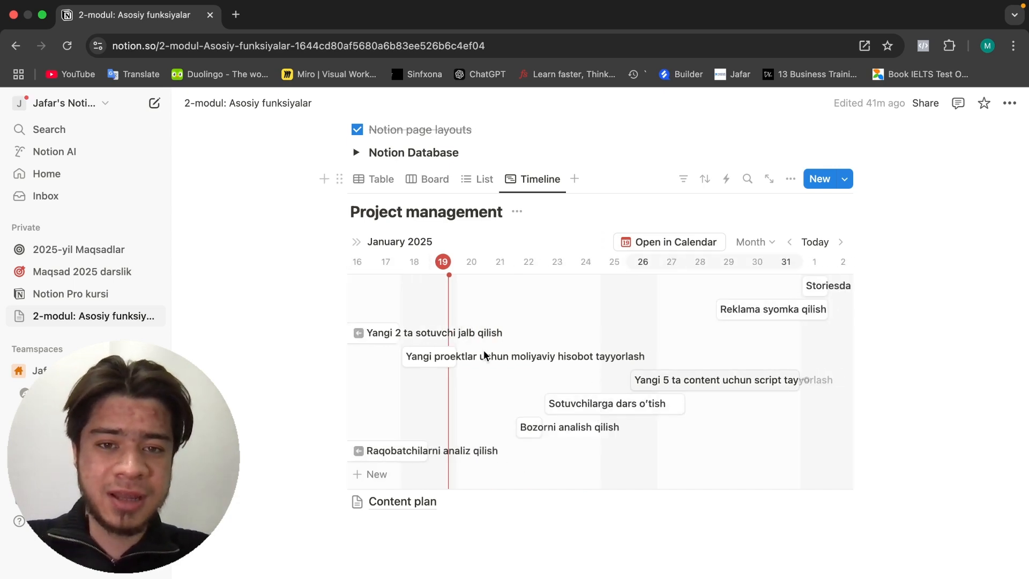
{"action": "scroll", "coordinate": [574, 347], "scroll_direction": "right", "scroll_amount": 3}
{"action": "scroll", "coordinate": [570, 323], "scroll_direction": "left", "scroll_amount": 10}
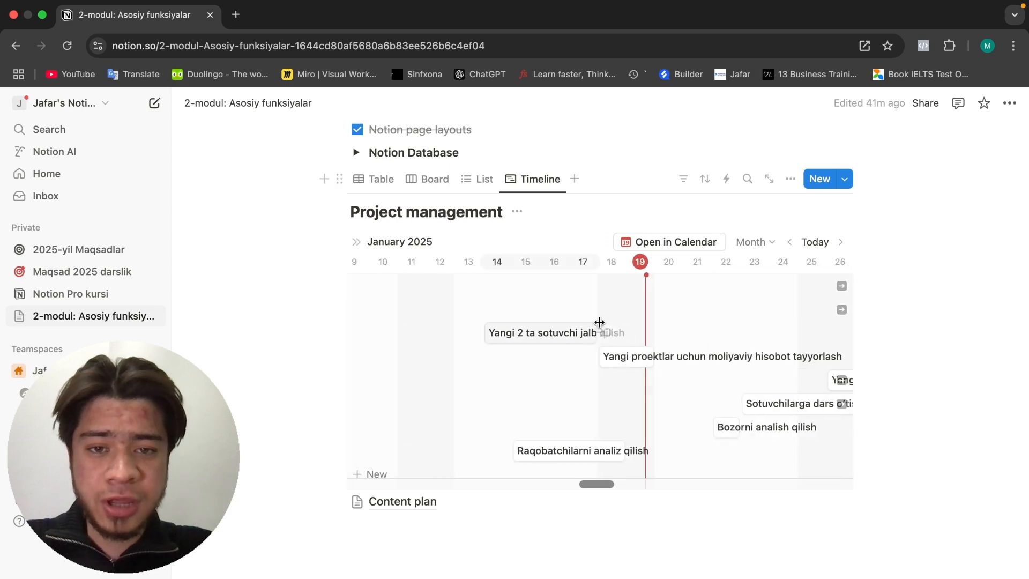
Step: Try to link "Yangi 2 ta sotuvchi jalb qilish" to "Yangi proektlar uchun moliyaviy hisobot tayyorlash" as a dependency, leaving dependencies turned off
{"action": "left_click", "coordinate": [583, 334]}
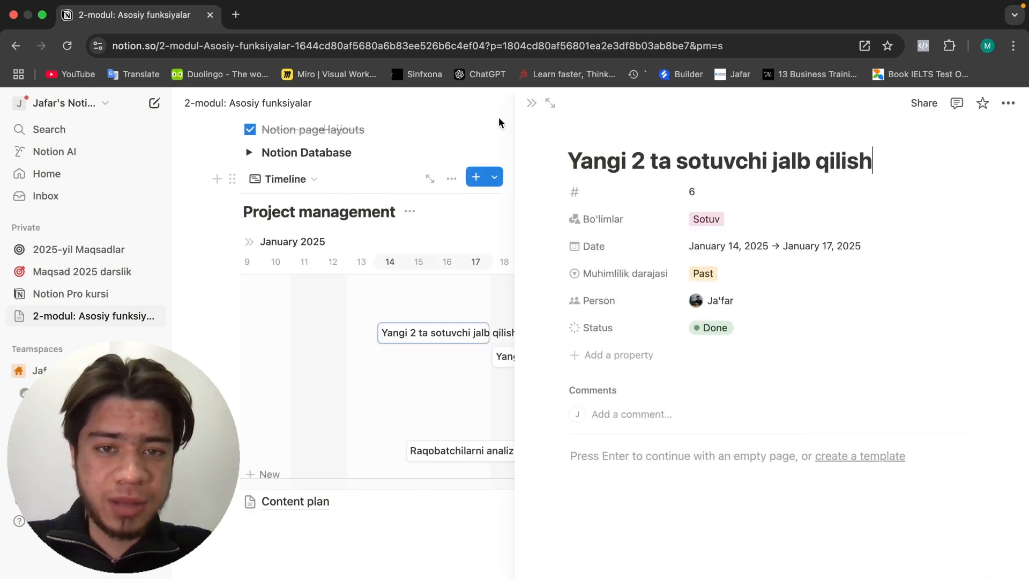
{"action": "left_click", "coordinate": [531, 103]}
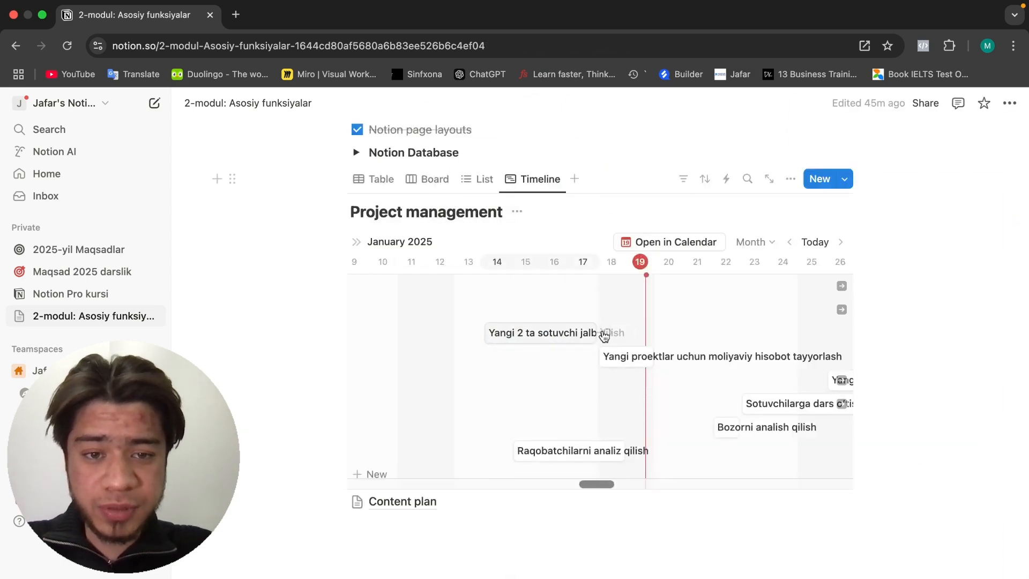
{"action": "left_click_drag", "start_coordinate": [604, 336], "coordinate": [607, 361]}
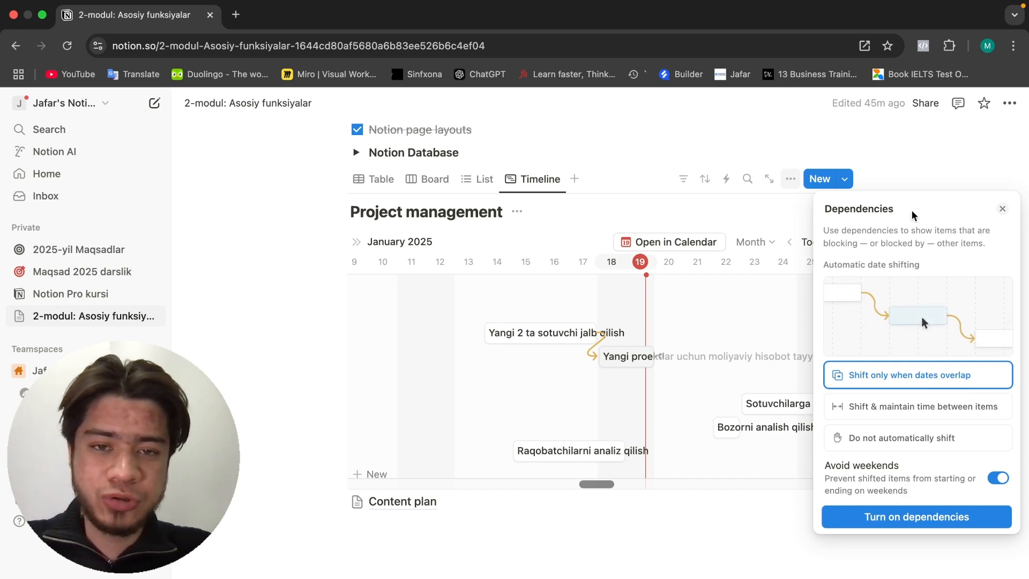
{"action": "left_click", "coordinate": [1003, 208]}
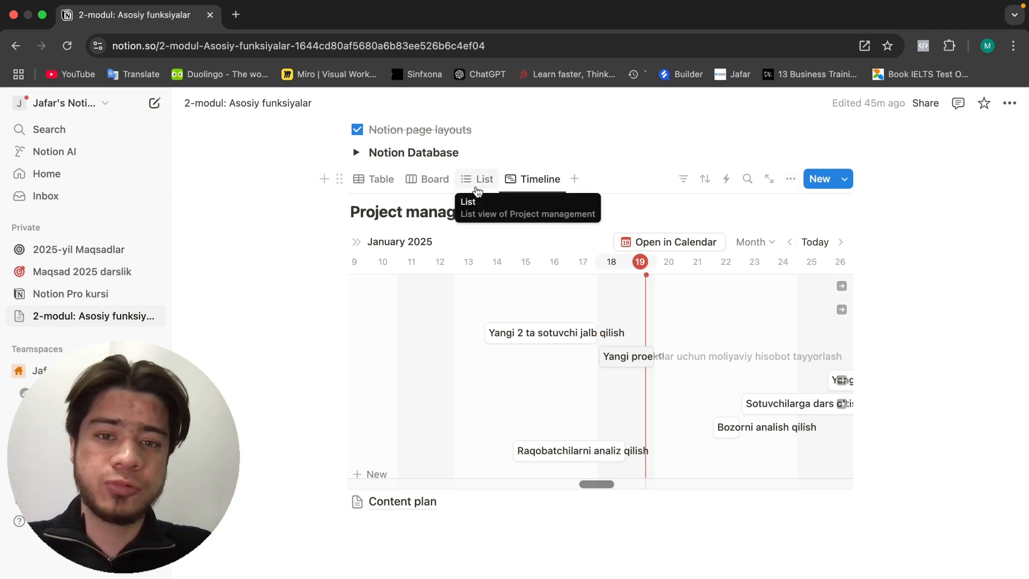
Step: Delete the Timeline view from the Project management database
{"action": "left_click", "coordinate": [541, 185]}
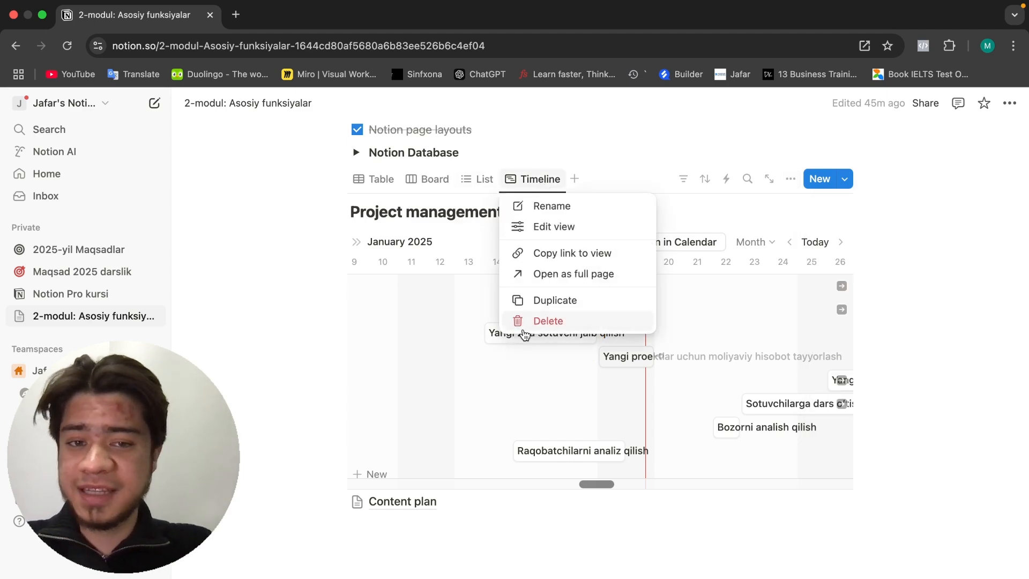
{"action": "left_click", "coordinate": [542, 322]}
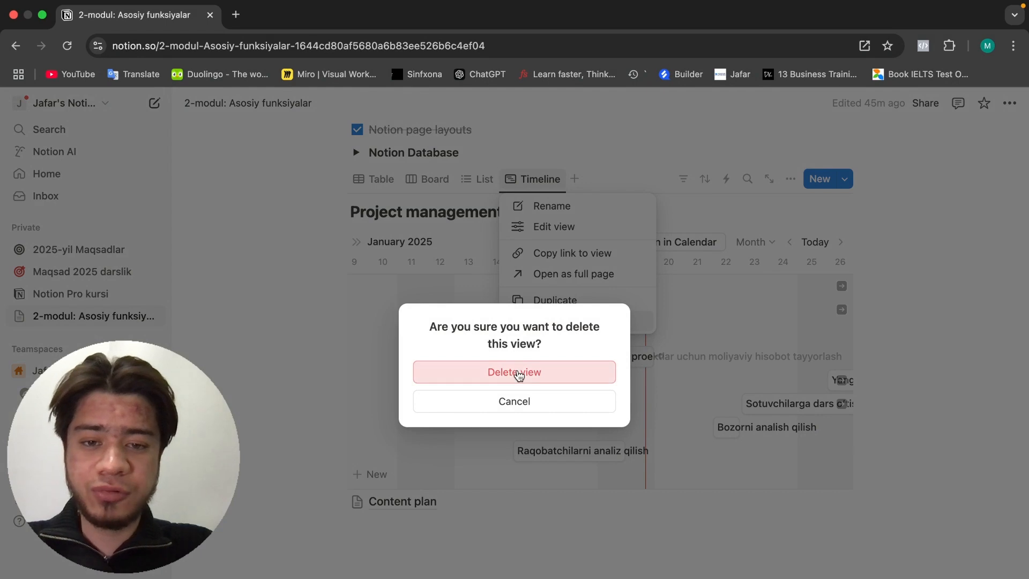
{"action": "left_click", "coordinate": [523, 371]}
Step: Add a Calendar view to the Project management database
{"action": "left_click", "coordinate": [508, 181]}
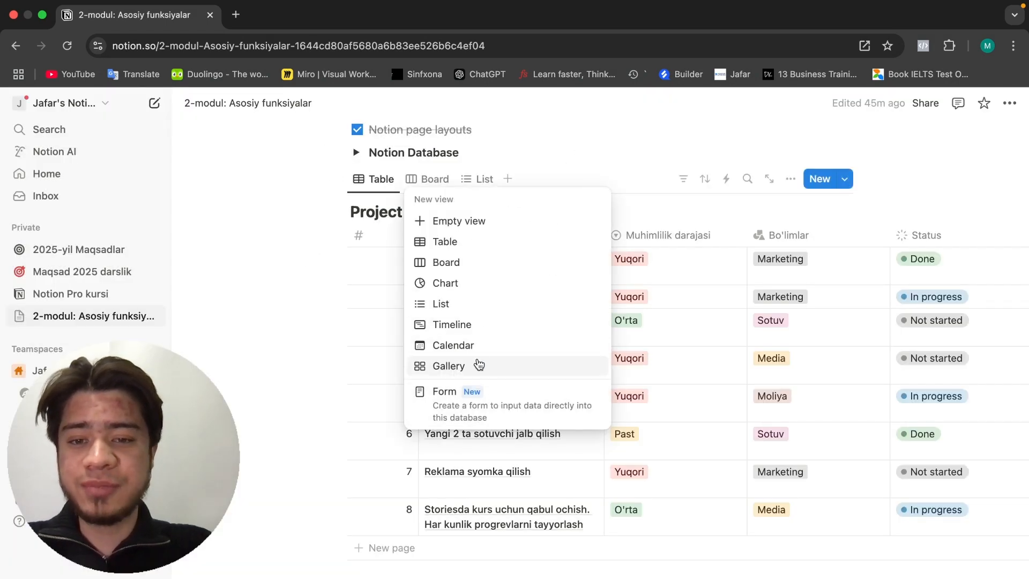
{"action": "left_click", "coordinate": [481, 348]}
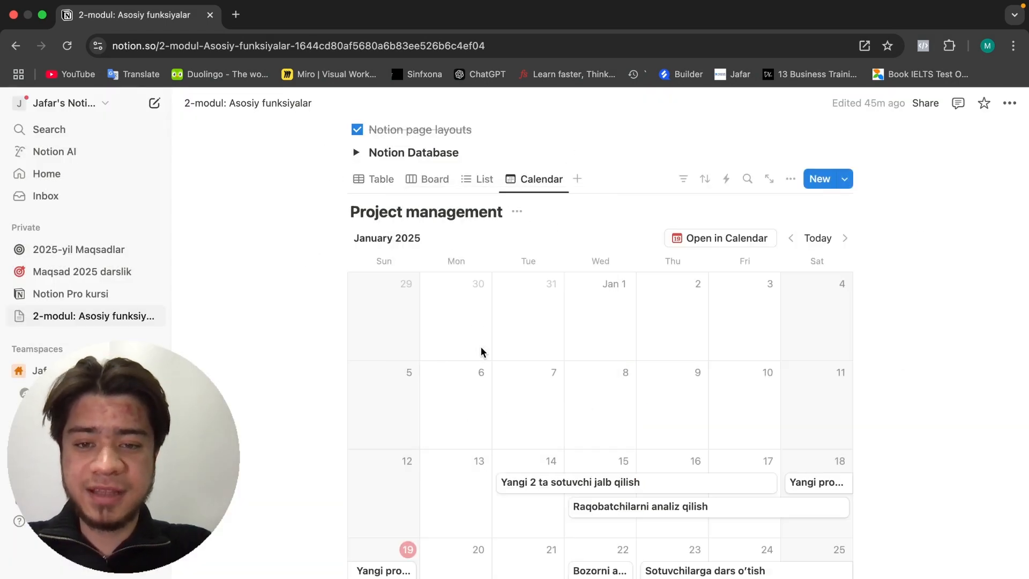
Step: Look over the January 2025 calendar and view the page details of the "Bozorni analish qilish" task
{"action": "scroll", "coordinate": [587, 356], "scroll_direction": "down", "scroll_amount": 3}
{"action": "scroll", "coordinate": [570, 398], "scroll_direction": "down", "scroll_amount": 2}
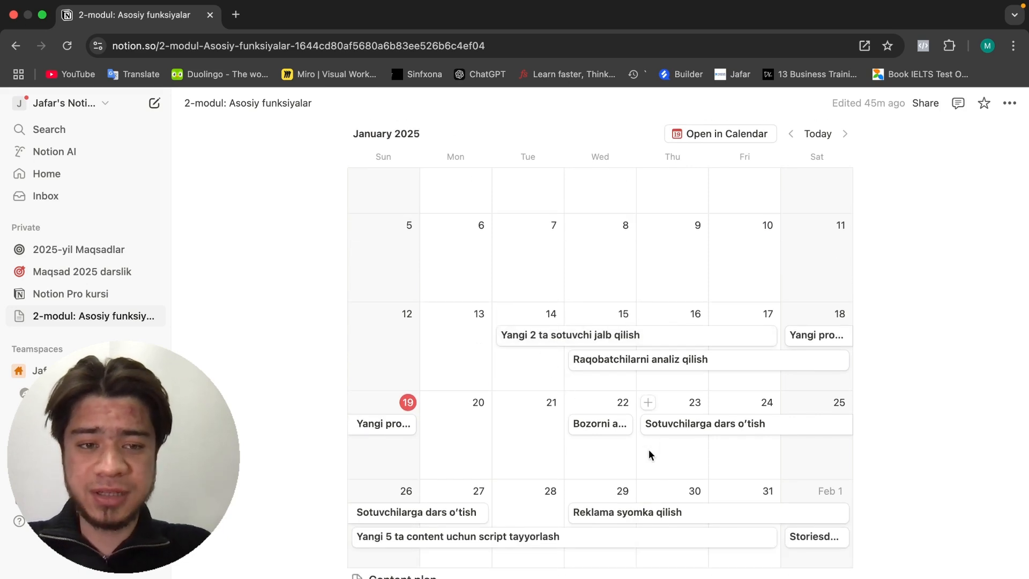
{"action": "scroll", "coordinate": [649, 448], "scroll_direction": "down", "scroll_amount": 2}
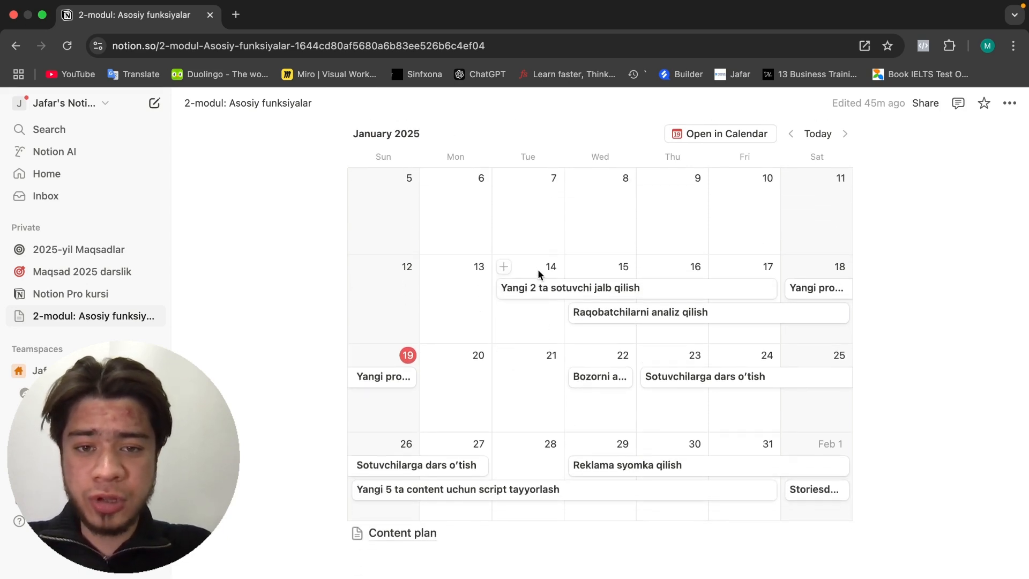
{"action": "left_click", "coordinate": [607, 385]}
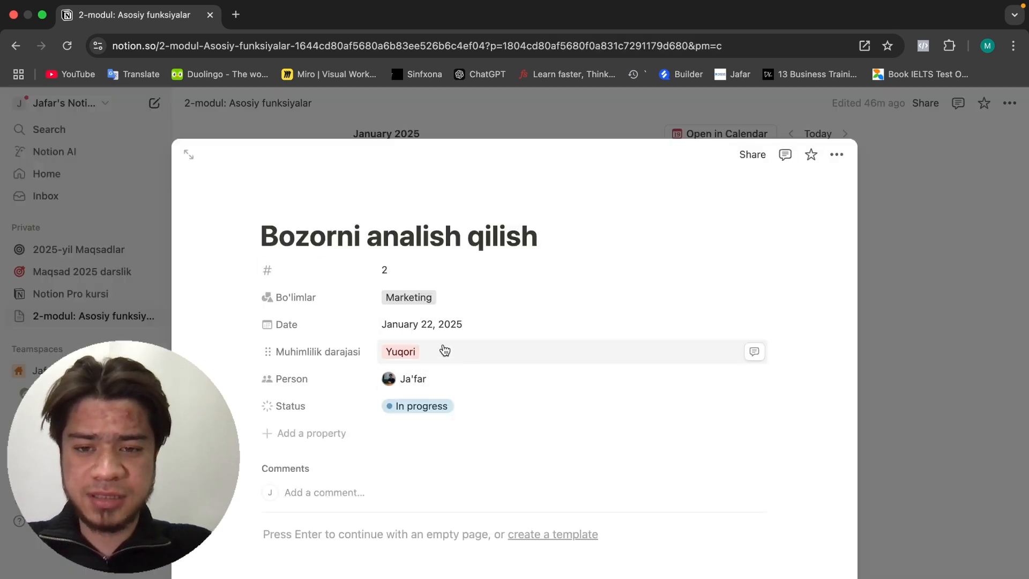
{"action": "left_click", "coordinate": [901, 272]}
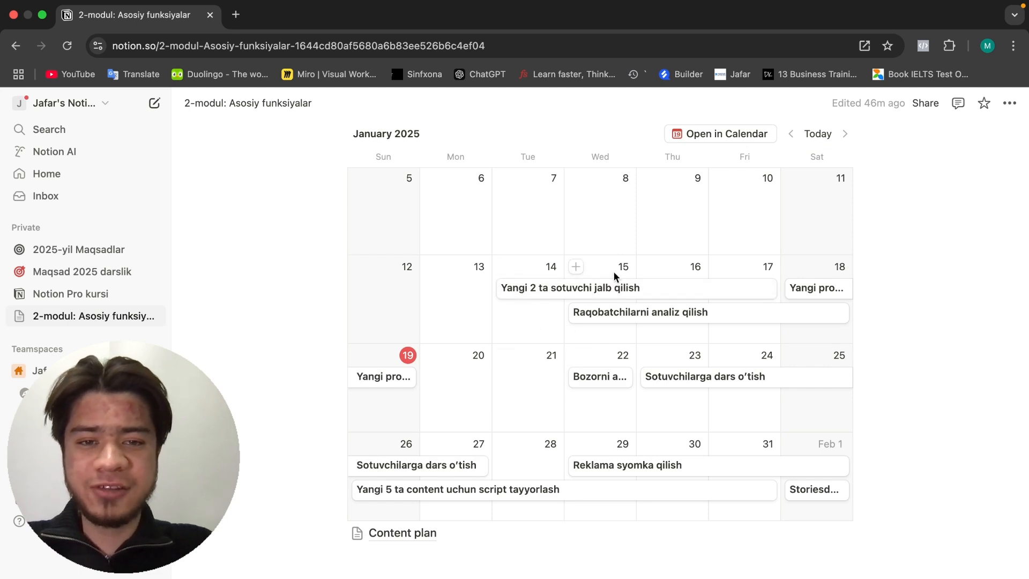
Step: Show the Person, Bo'limlar and Status properties on the Calendar view's cards
{"action": "scroll", "coordinate": [611, 290], "scroll_direction": "up", "scroll_amount": 3}
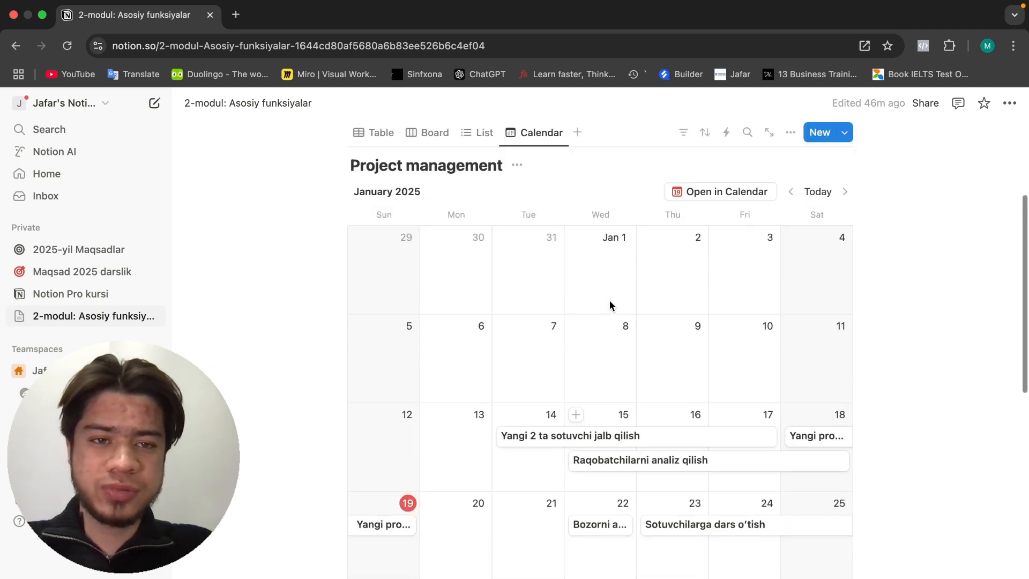
{"action": "left_click", "coordinate": [792, 134]}
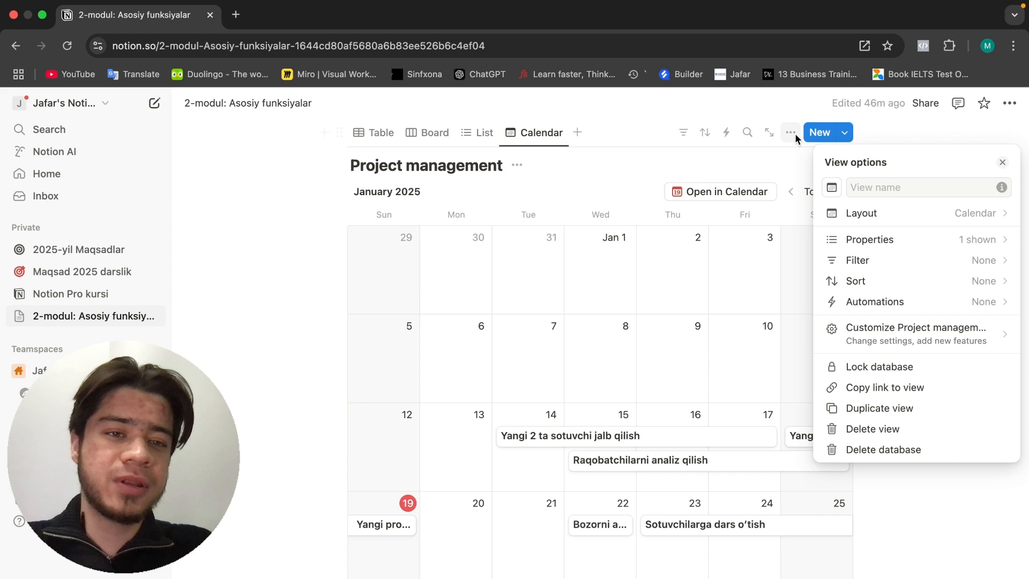
{"action": "left_click", "coordinate": [876, 236]}
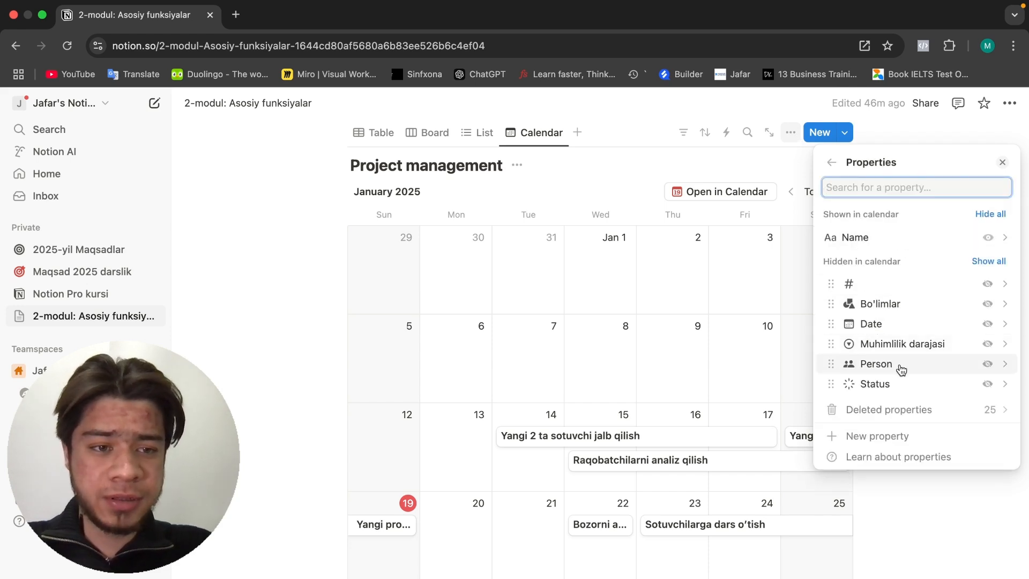
{"action": "left_click", "coordinate": [988, 364]}
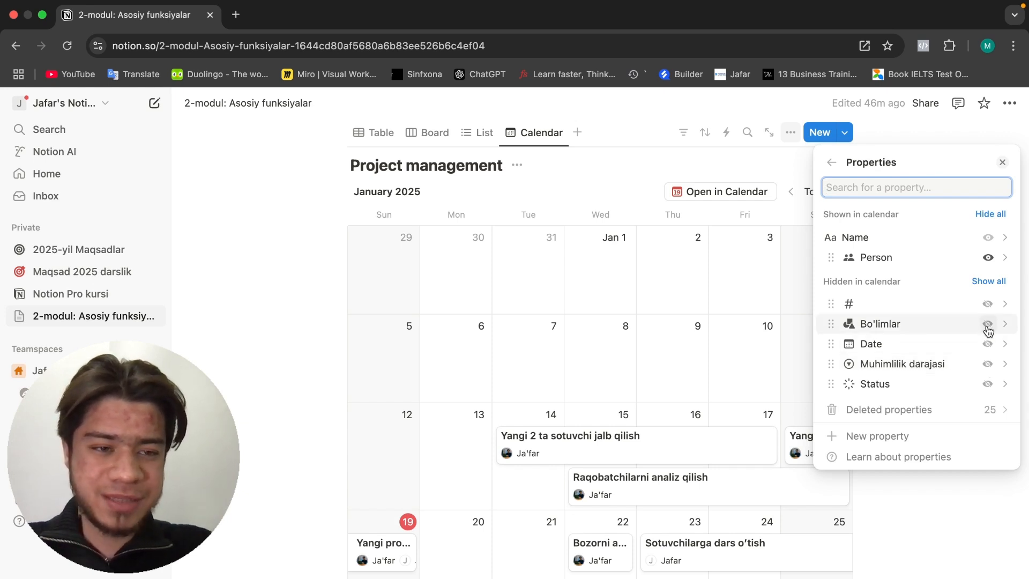
{"action": "left_click", "coordinate": [988, 324]}
{"action": "left_click", "coordinate": [988, 384]}
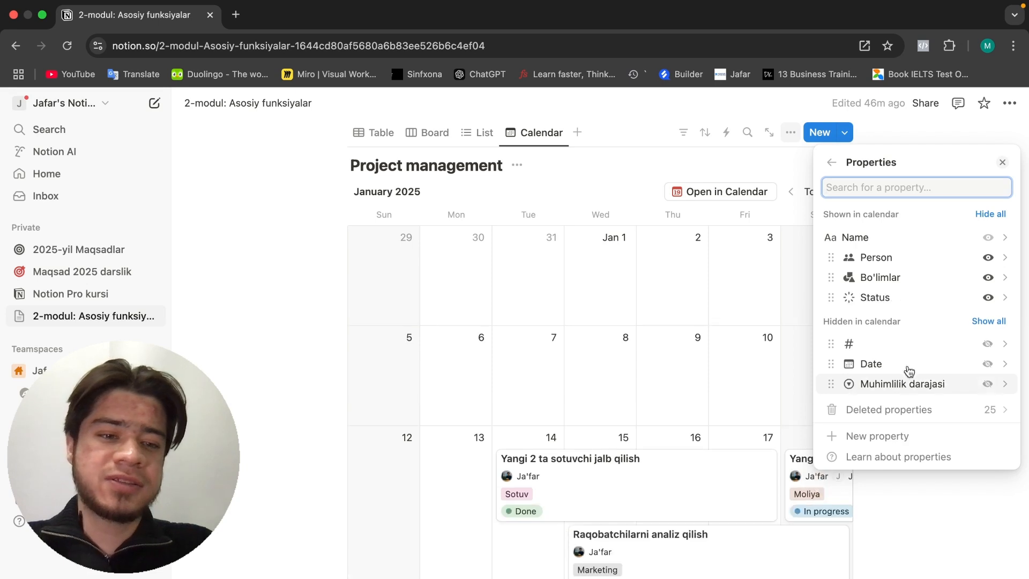
{"action": "left_click", "coordinate": [762, 262]}
Step: Examine the person, department and status shown on each task card throughout the January 2025 calendar
{"action": "scroll", "coordinate": [670, 418], "scroll_direction": "down", "scroll_amount": 2}
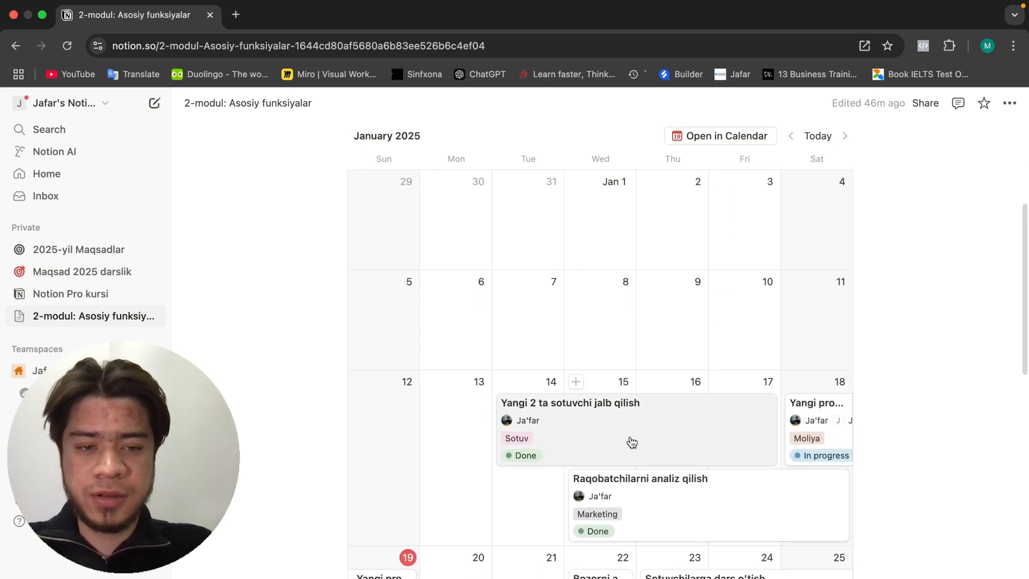
{"action": "scroll", "coordinate": [638, 376], "scroll_direction": "down", "scroll_amount": 5}
{"action": "scroll", "coordinate": [641, 365], "scroll_direction": "up", "scroll_amount": 2}
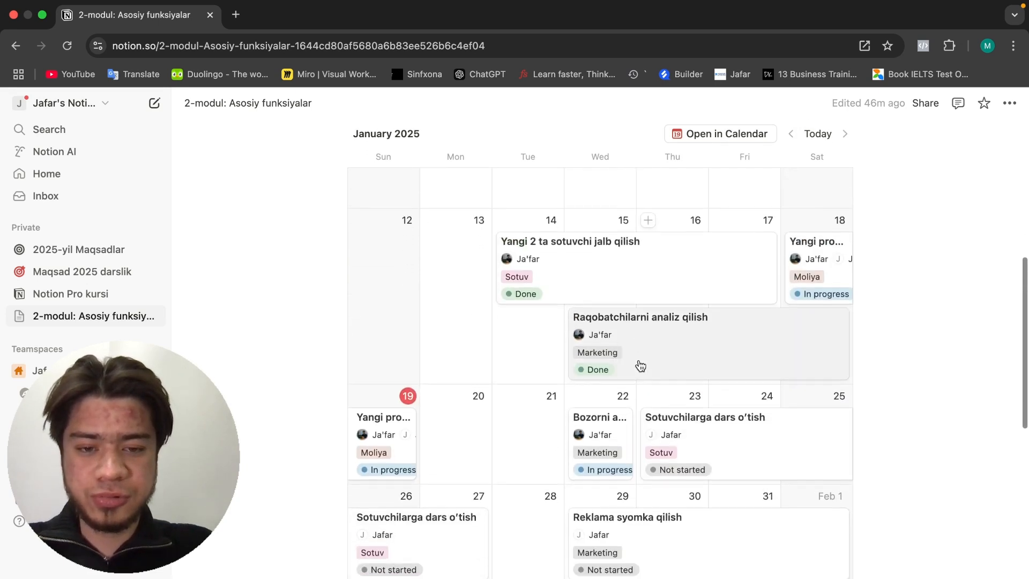
{"action": "scroll", "coordinate": [641, 367], "scroll_direction": "down", "scroll_amount": 1}
{"action": "scroll", "coordinate": [550, 262], "scroll_direction": "up", "scroll_amount": 2}
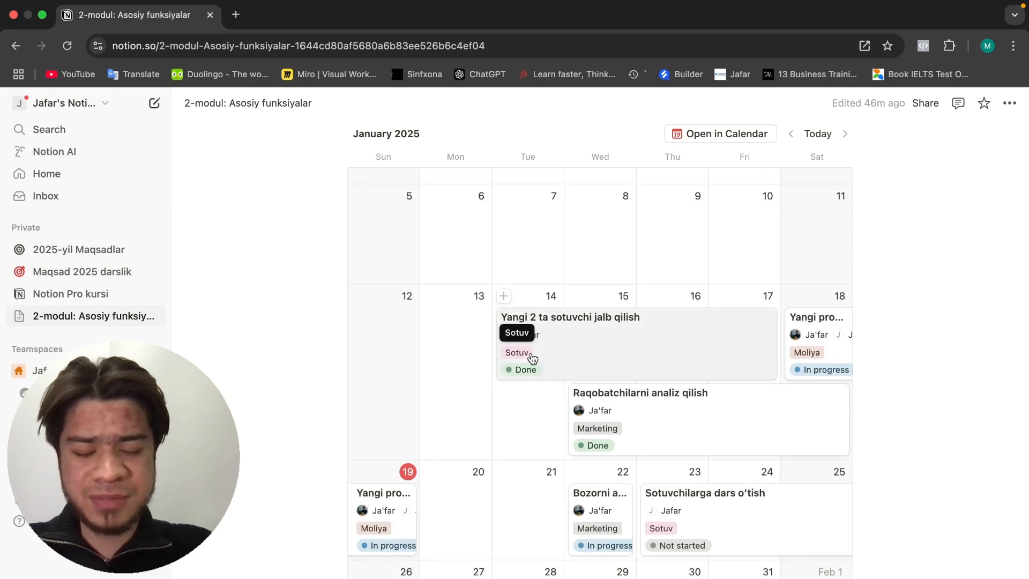
{"action": "scroll", "coordinate": [630, 349], "scroll_direction": "up", "scroll_amount": 3}
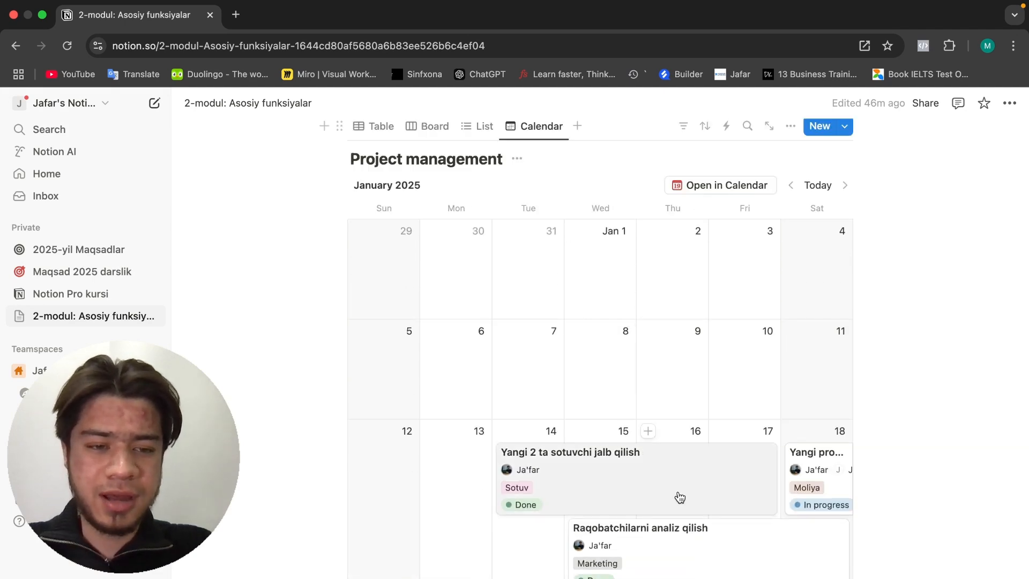
{"action": "scroll", "coordinate": [678, 494], "scroll_direction": "down", "scroll_amount": 3}
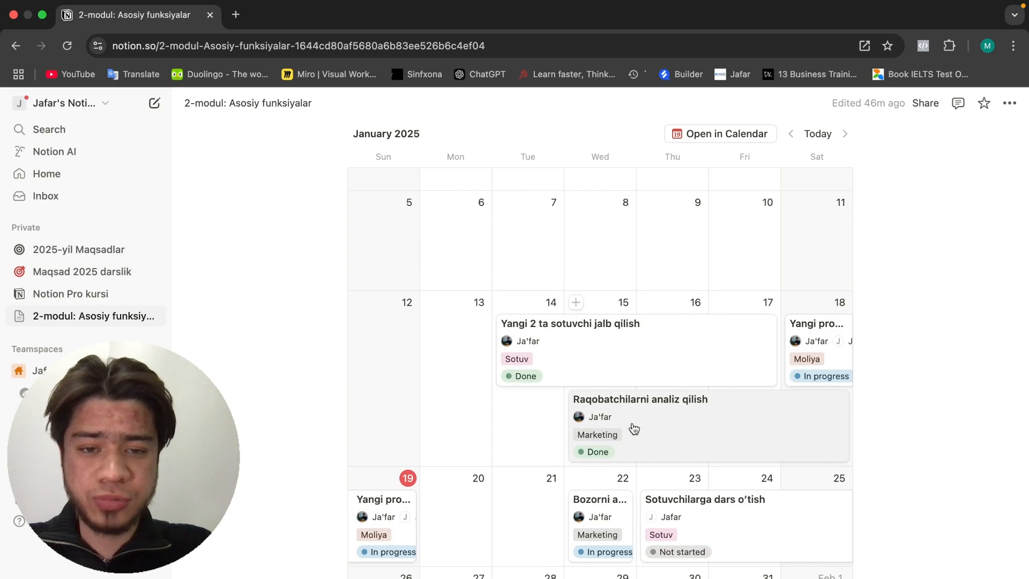
{"action": "scroll", "coordinate": [647, 442], "scroll_direction": "up", "scroll_amount": 3}
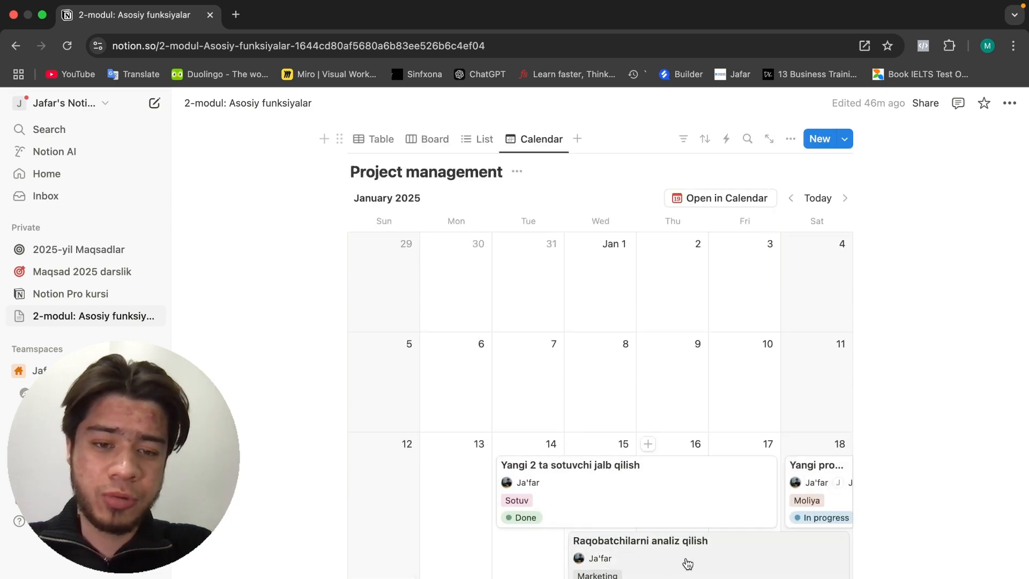
{"action": "scroll", "coordinate": [795, 547], "scroll_direction": "down", "scroll_amount": 4}
{"action": "scroll", "coordinate": [795, 546], "scroll_direction": "down", "scroll_amount": 1}
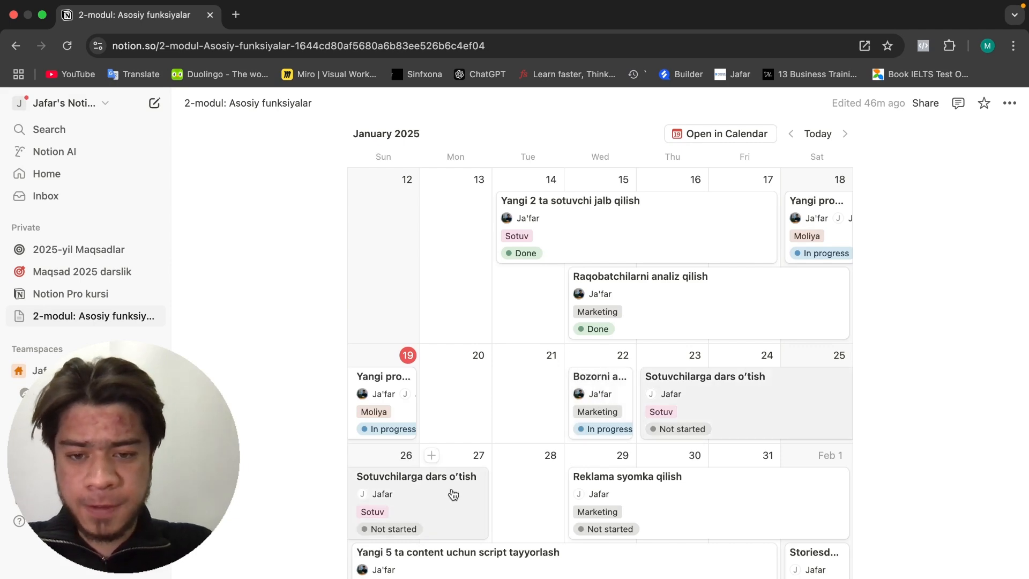
{"action": "scroll", "coordinate": [454, 495], "scroll_direction": "up", "scroll_amount": 6}
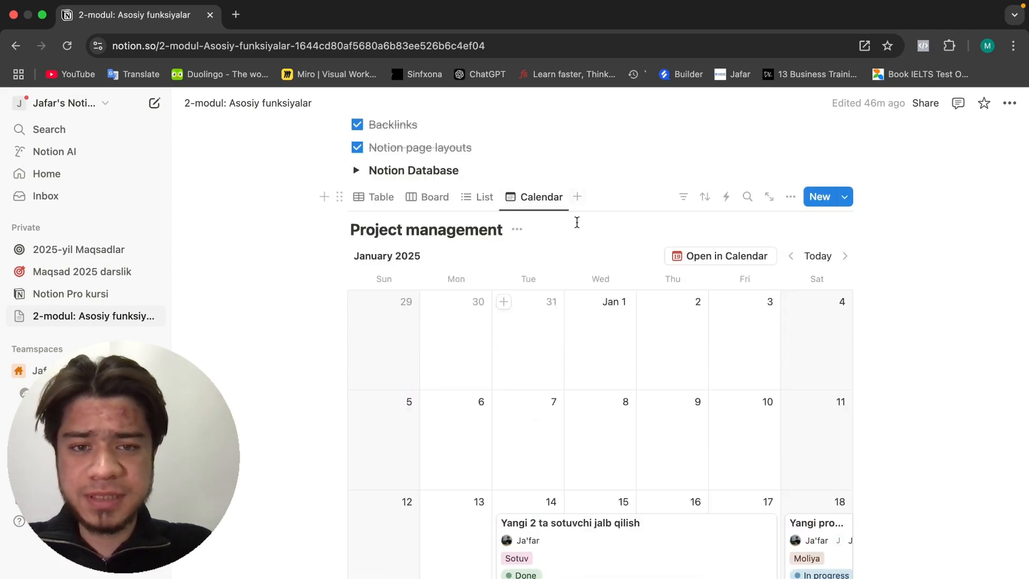
Step: Reschedule the "Bozorni analish qilish" task to January 21 in the Calendar view
{"action": "scroll", "coordinate": [577, 222], "scroll_direction": "down", "scroll_amount": 5}
{"action": "mouse_move", "coordinate": [386, 464]}
{"action": "left_mouse_down"}
{"action": "mouse_move", "coordinate": [513, 349]}
{"action": "mouse_move", "coordinate": [392, 445]}
{"action": "left_mouse_up"}
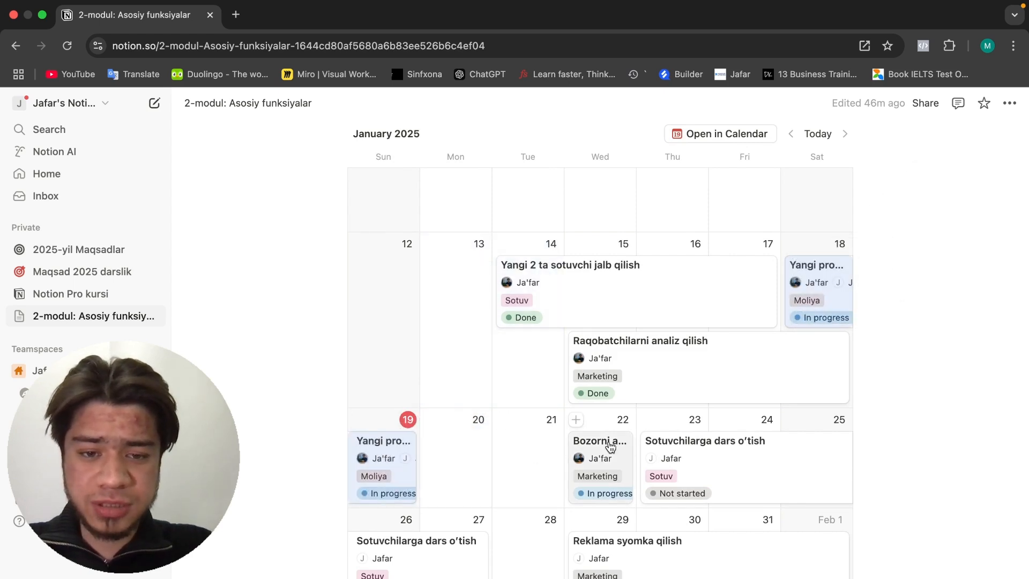
{"action": "left_click_drag", "start_coordinate": [611, 445], "coordinate": [536, 434]}
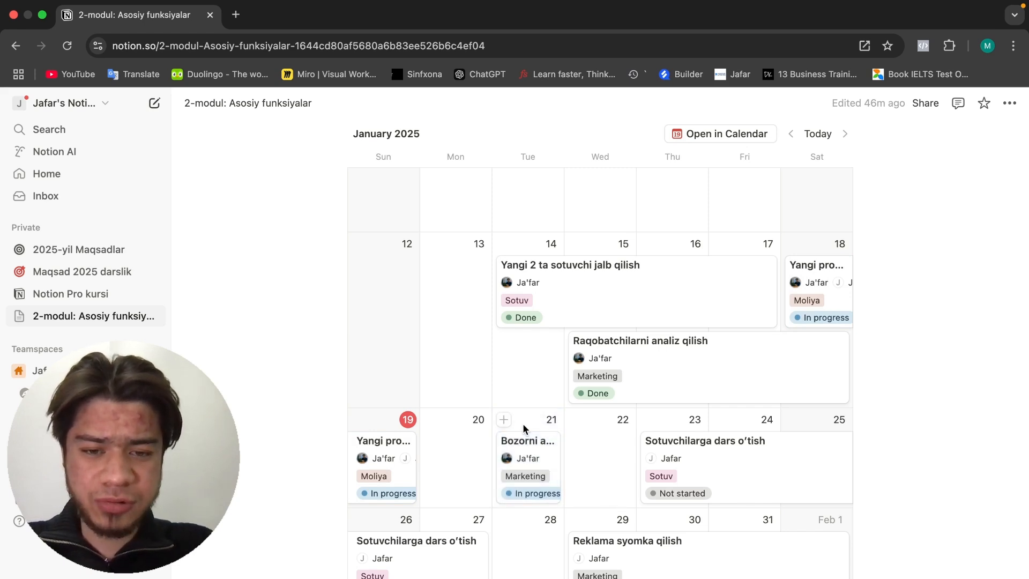
Step: View the page details of the rescheduled "Bozorni analish qilish" task and look over the rest of the January 2025 calendar
{"action": "left_click", "coordinate": [529, 447]}
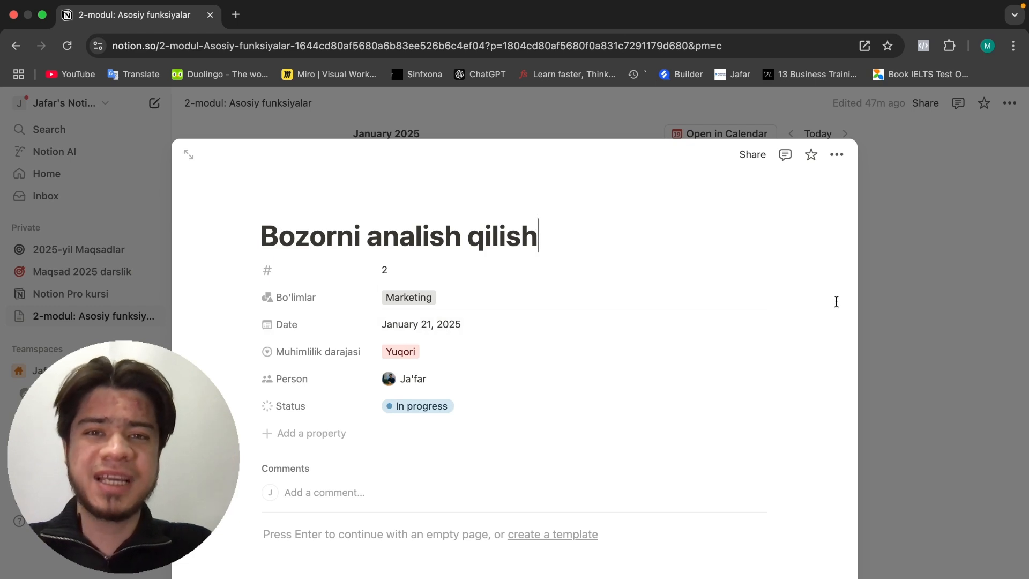
{"action": "left_click", "coordinate": [893, 300]}
{"action": "scroll", "coordinate": [627, 413], "scroll_direction": "down", "scroll_amount": 2}
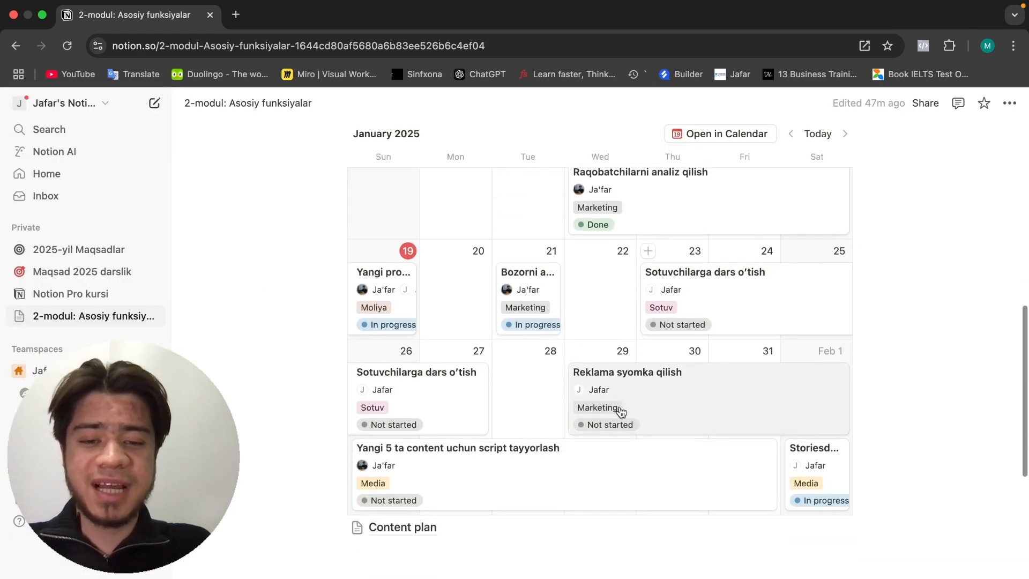
Step: Add a Gallery view to the Project management database
{"action": "scroll", "coordinate": [546, 371], "scroll_direction": "up", "scroll_amount": 2}
{"action": "scroll", "coordinate": [545, 371], "scroll_direction": "up", "scroll_amount": 8}
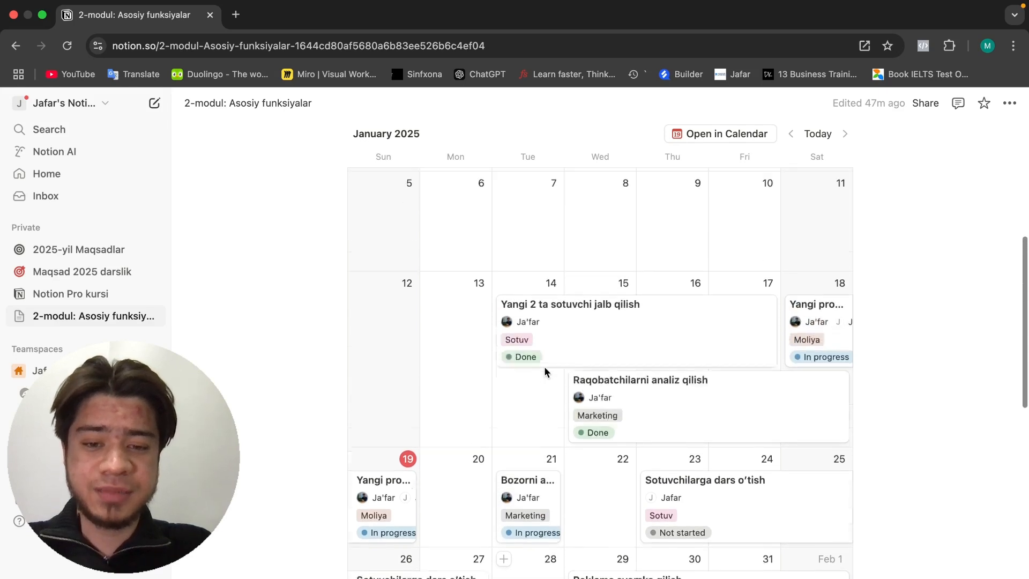
{"action": "left_click", "coordinate": [577, 212]}
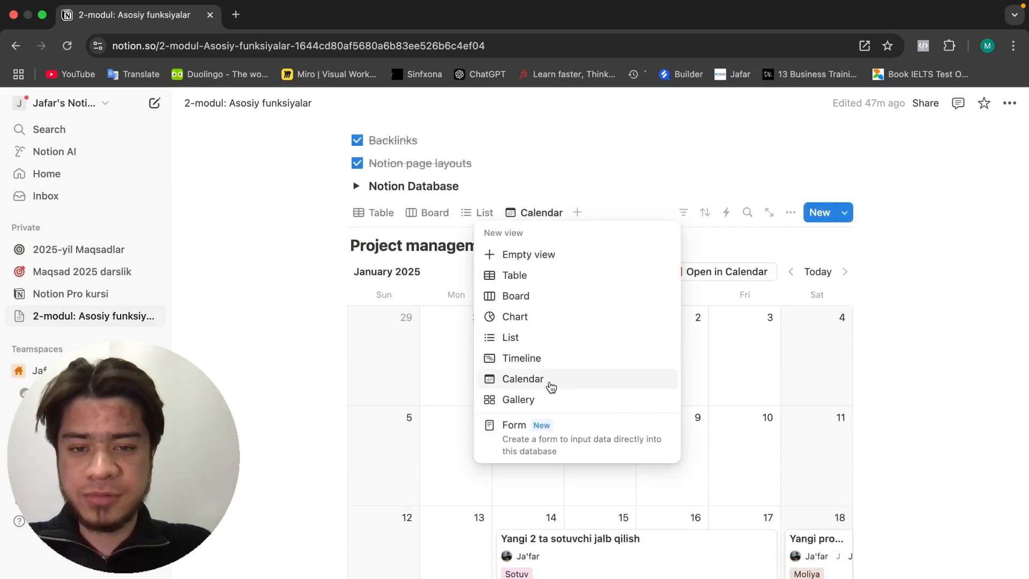
{"action": "left_click", "coordinate": [543, 407]}
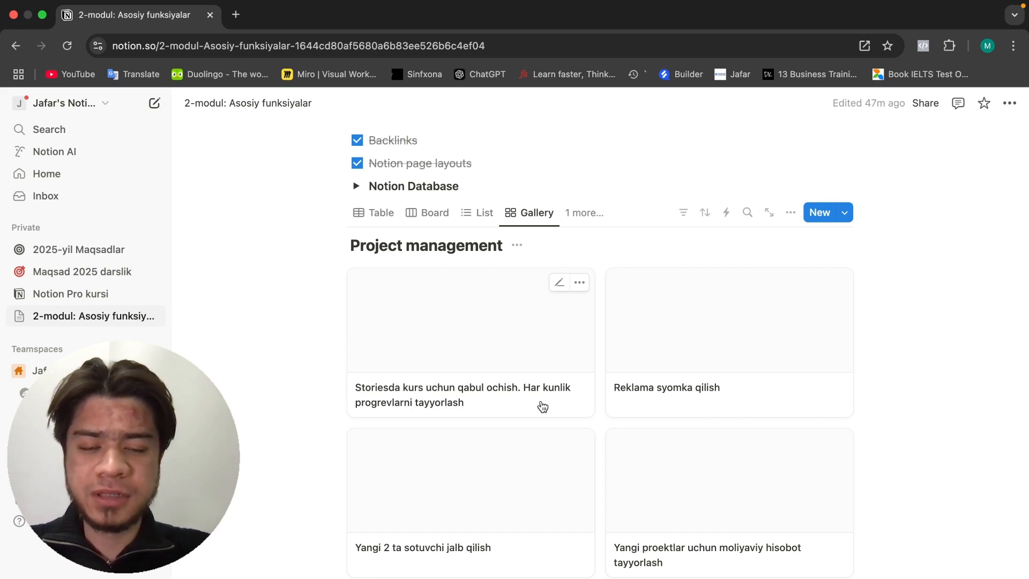
Step: Compare how the Calendar and Gallery views present the Project management tasks, ending on the Gallery cards
{"action": "left_click", "coordinate": [403, 224]}
{"action": "left_click", "coordinate": [536, 213]}
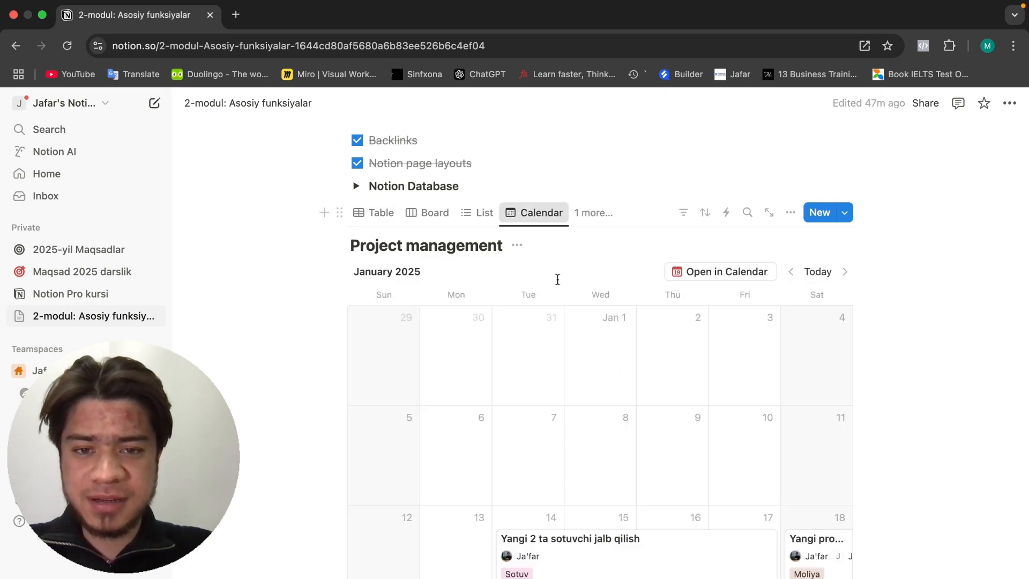
{"action": "scroll", "coordinate": [581, 332], "scroll_direction": "down", "scroll_amount": 2}
{"action": "scroll", "coordinate": [582, 335], "scroll_direction": "up", "scroll_amount": 4}
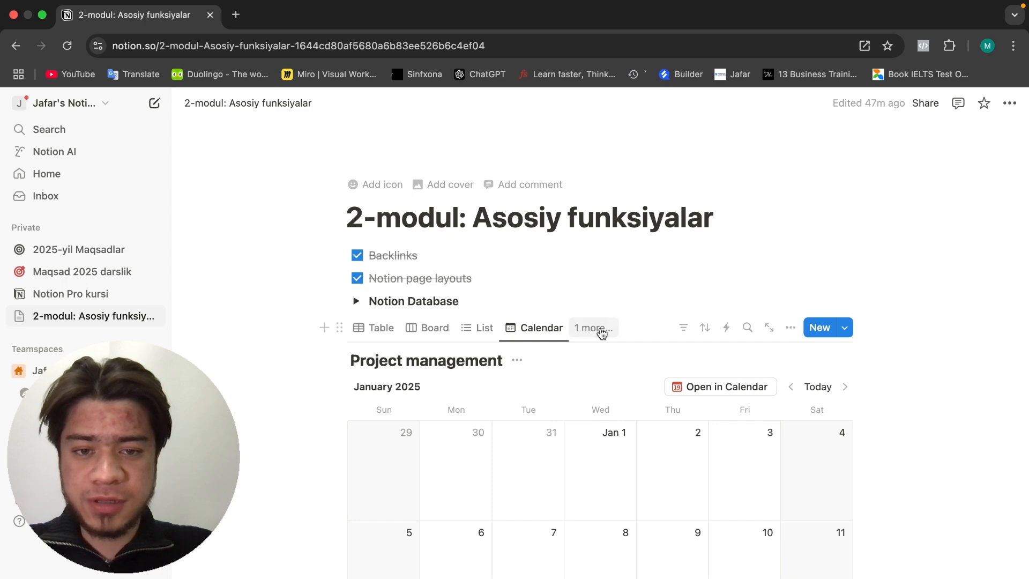
{"action": "left_click", "coordinate": [603, 333]}
{"action": "left_click", "coordinate": [586, 459]}
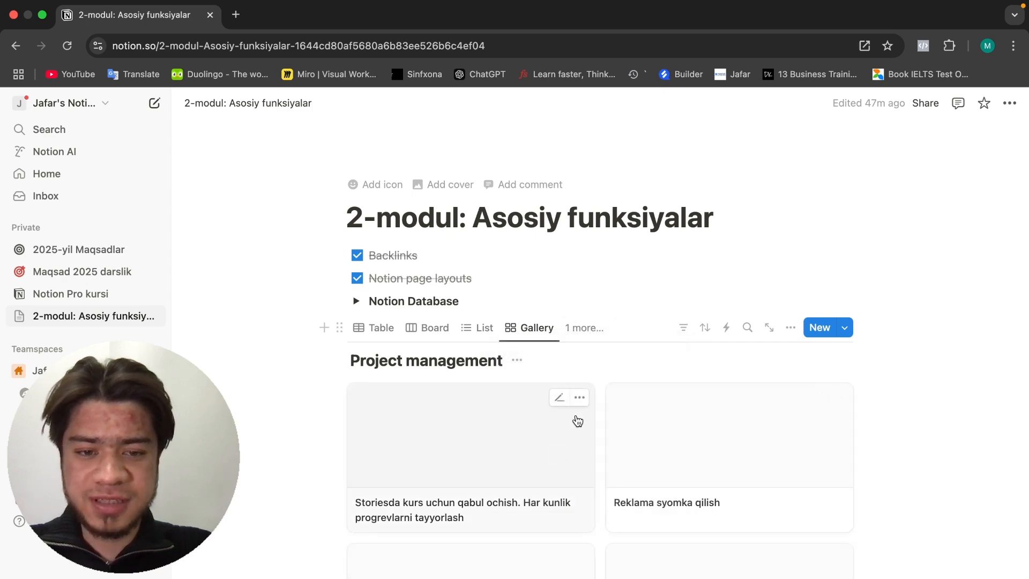
{"action": "scroll", "coordinate": [577, 421], "scroll_direction": "down", "scroll_amount": 9}
{"action": "scroll", "coordinate": [578, 421], "scroll_direction": "up", "scroll_amount": 7}
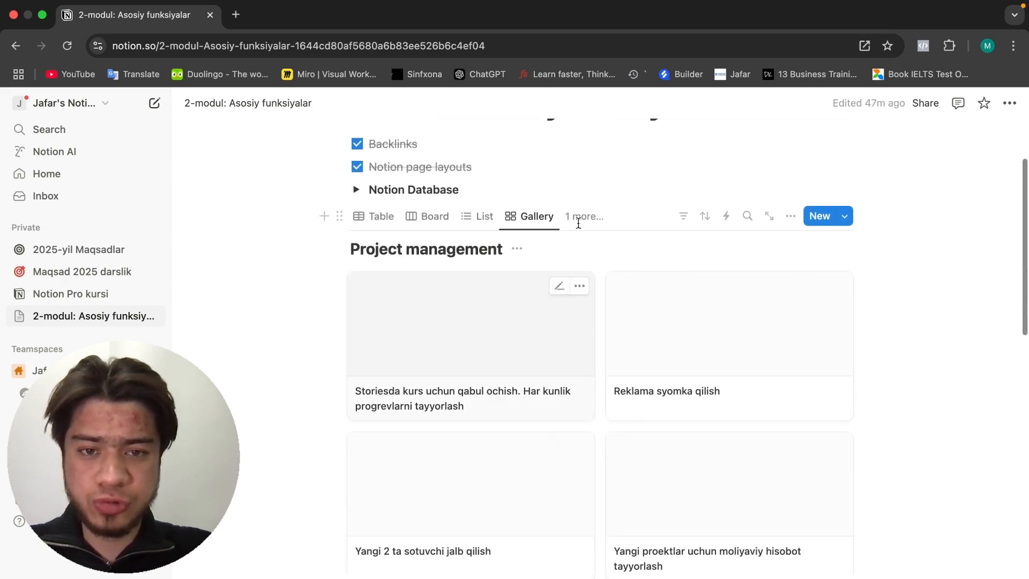
Step: Delete the Gallery view from the Project management database
{"action": "left_click", "coordinate": [582, 218]}
{"action": "right_click", "coordinate": [550, 350]}
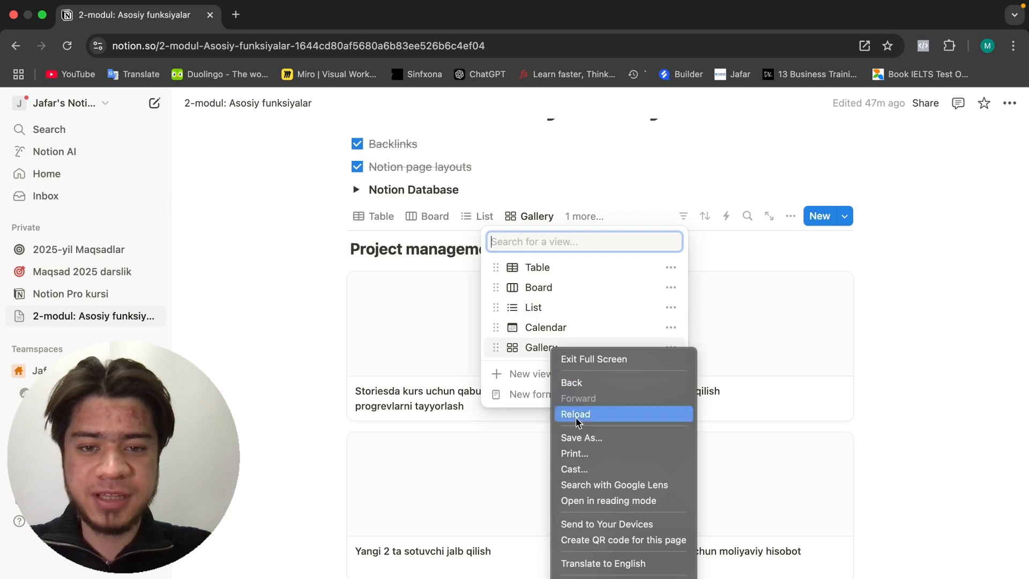
{"action": "left_click", "coordinate": [520, 379]}
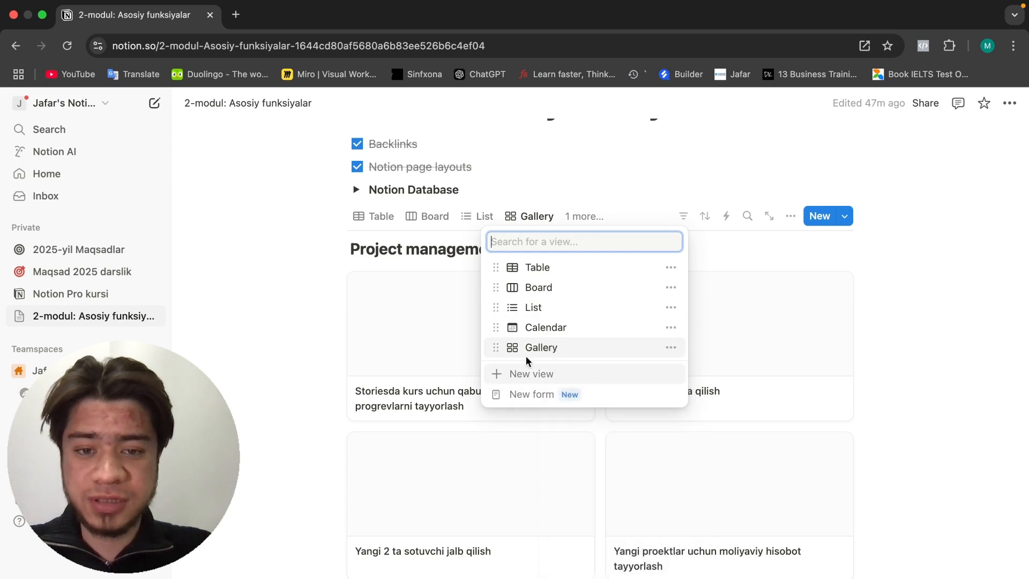
{"action": "left_click", "coordinate": [564, 192]}
{"action": "left_click", "coordinate": [545, 220]}
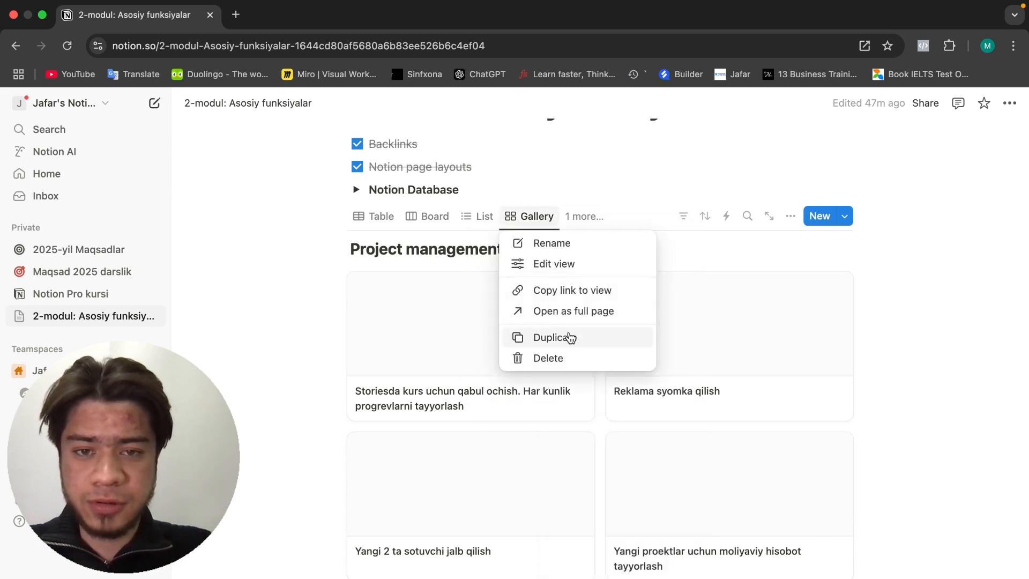
{"action": "left_click", "coordinate": [563, 353]}
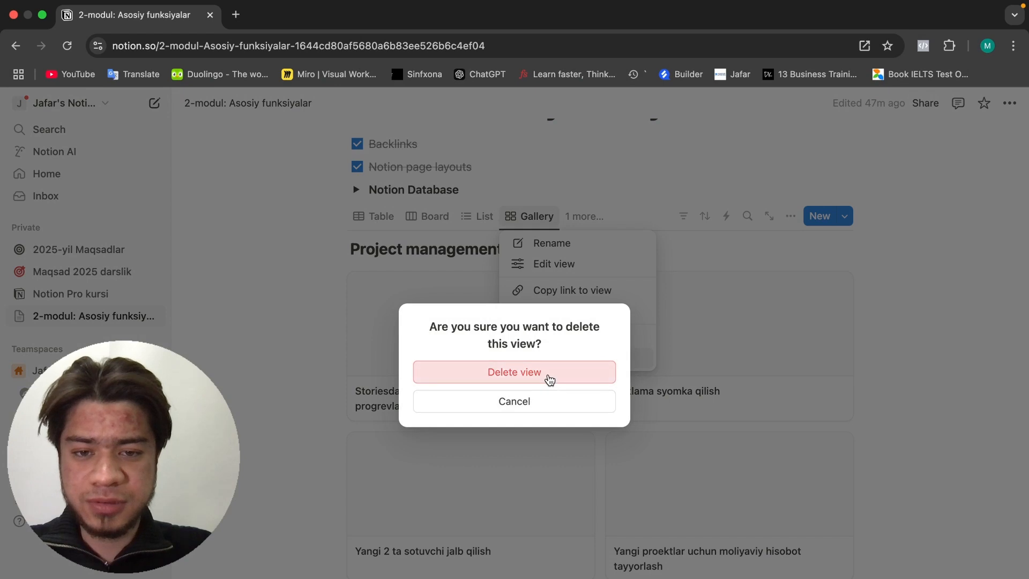
{"action": "left_click", "coordinate": [551, 378]}
Step: Open the 2025-yil Maqsadlar page and look over the gallery cards of its Quarterly goals database
{"action": "scroll", "coordinate": [207, 255], "scroll_direction": "up", "scroll_amount": 2}
{"action": "left_click", "coordinate": [76, 250]}
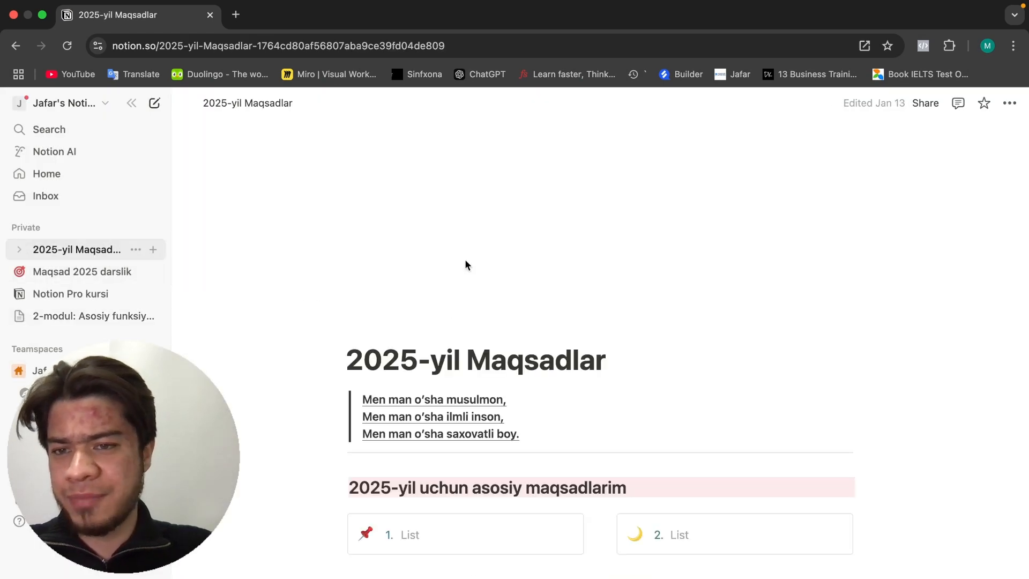
{"action": "scroll", "coordinate": [586, 268], "scroll_direction": "down", "scroll_amount": 5}
{"action": "scroll", "coordinate": [587, 268], "scroll_direction": "down", "scroll_amount": 5}
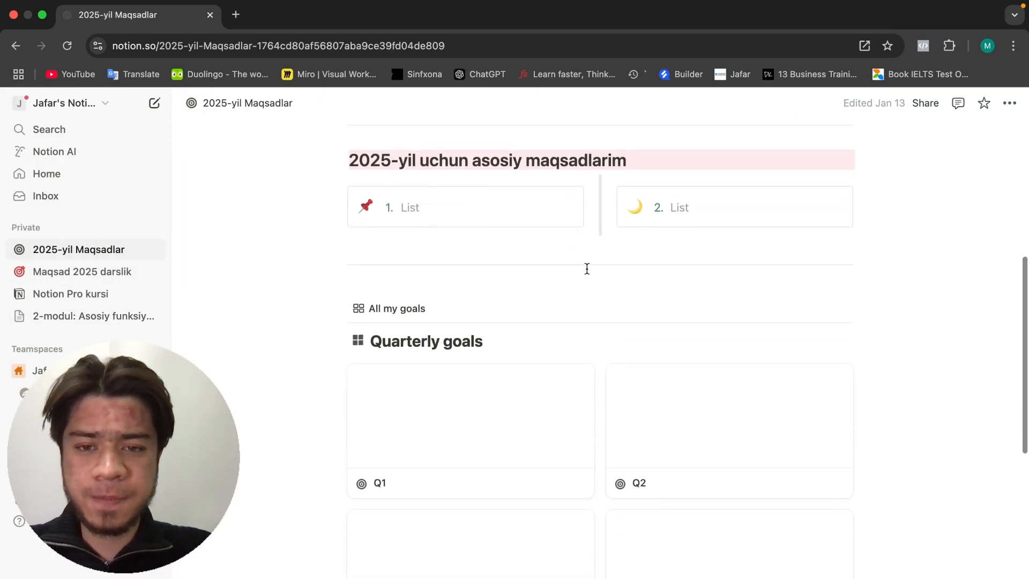
{"action": "scroll", "coordinate": [536, 333], "scroll_direction": "down", "scroll_amount": 2}
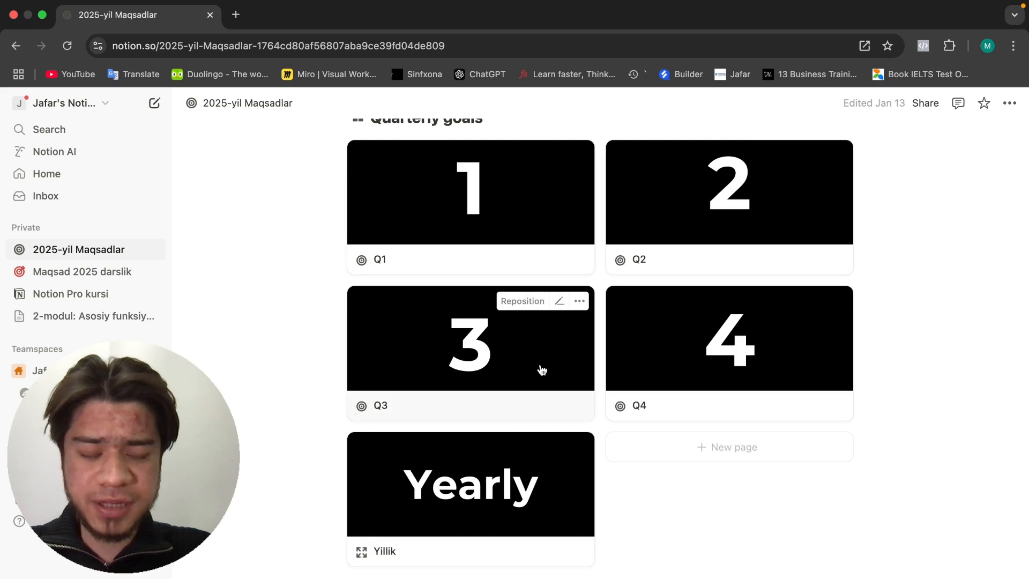
{"action": "scroll", "coordinate": [461, 343], "scroll_direction": "up", "scroll_amount": 3}
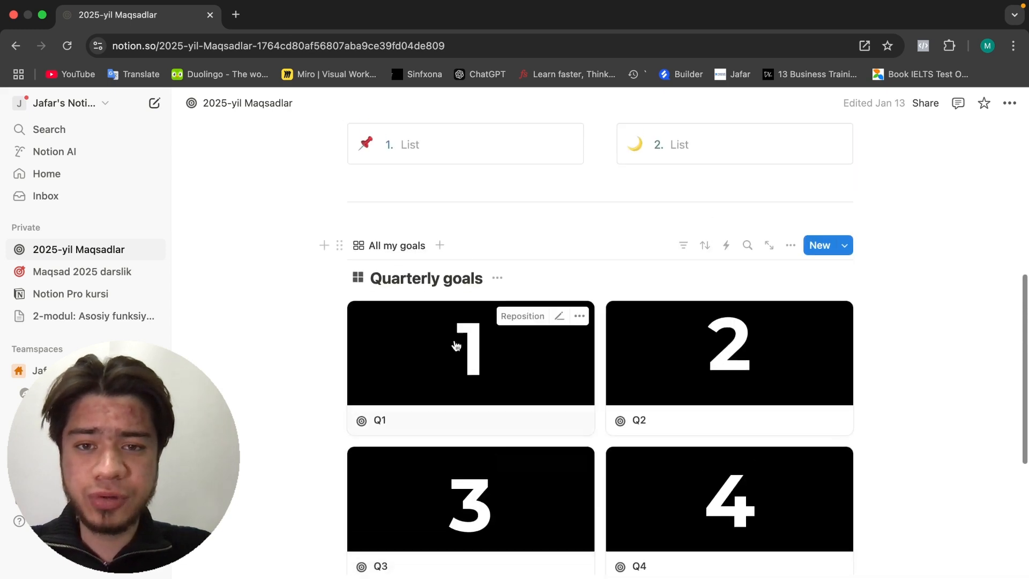
Step: Check the layout settings of the All my goals view in the Quarterly goals database
{"action": "left_click", "coordinate": [390, 246]}
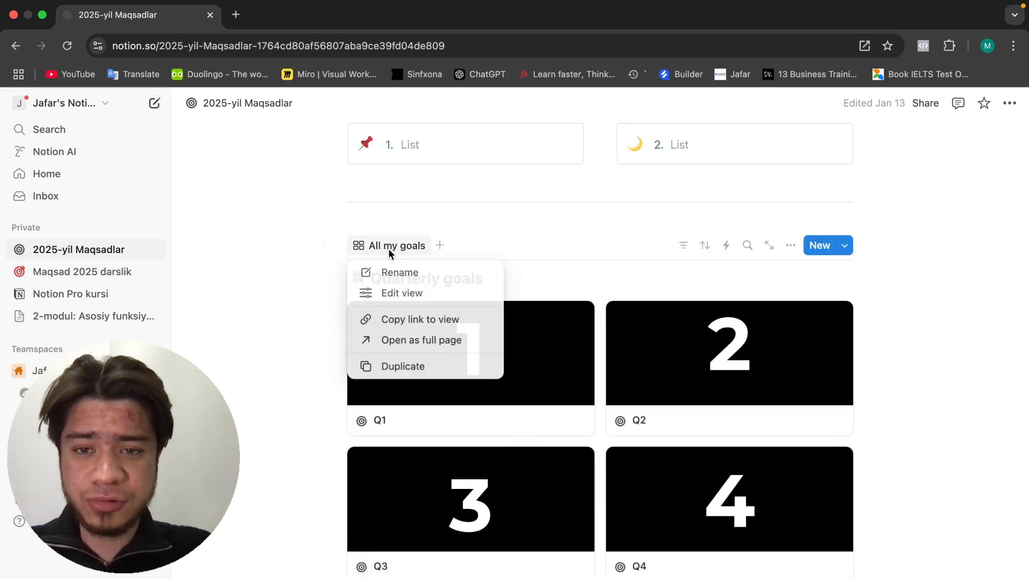
{"action": "left_click", "coordinate": [410, 295]}
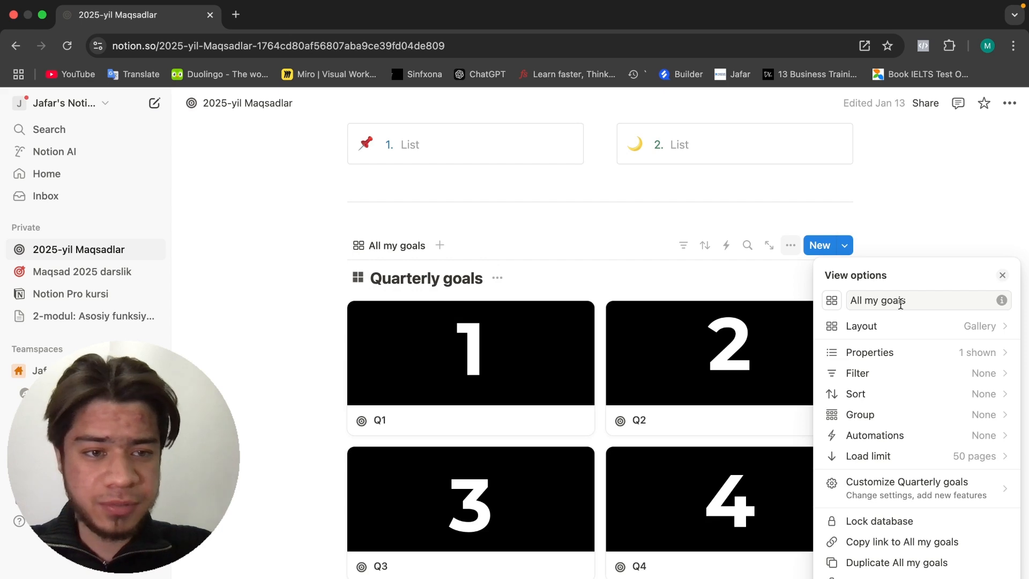
{"action": "left_click", "coordinate": [910, 327]}
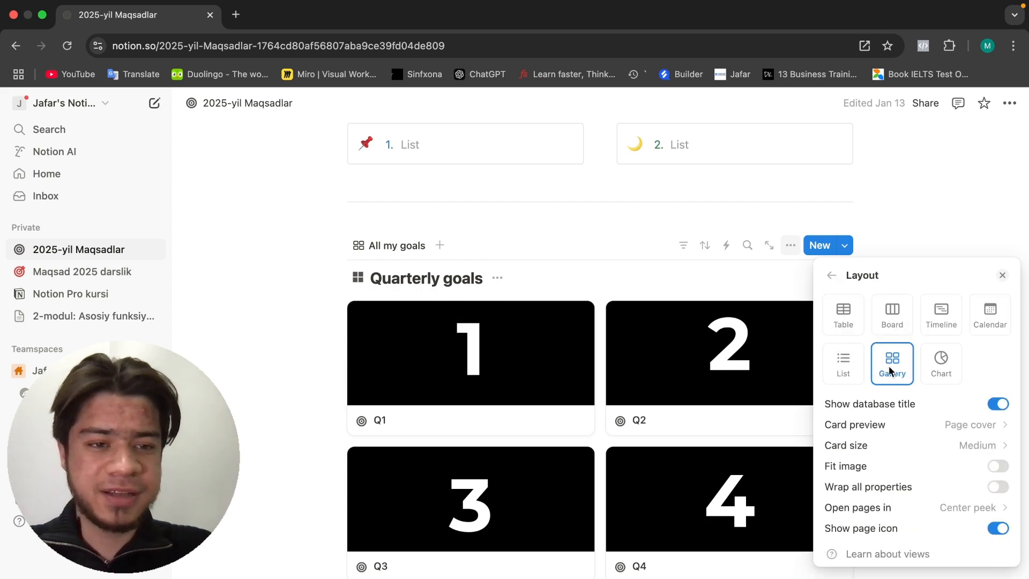
{"action": "left_click", "coordinate": [596, 260]}
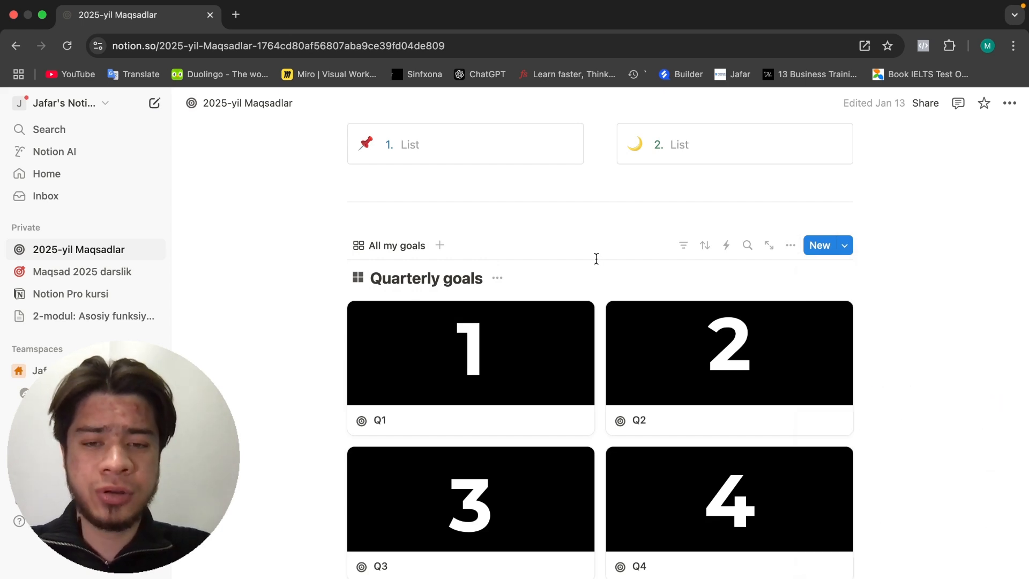
Step: Add a Table view to the Quarterly goals database and look across its columns
{"action": "left_click", "coordinate": [443, 245]}
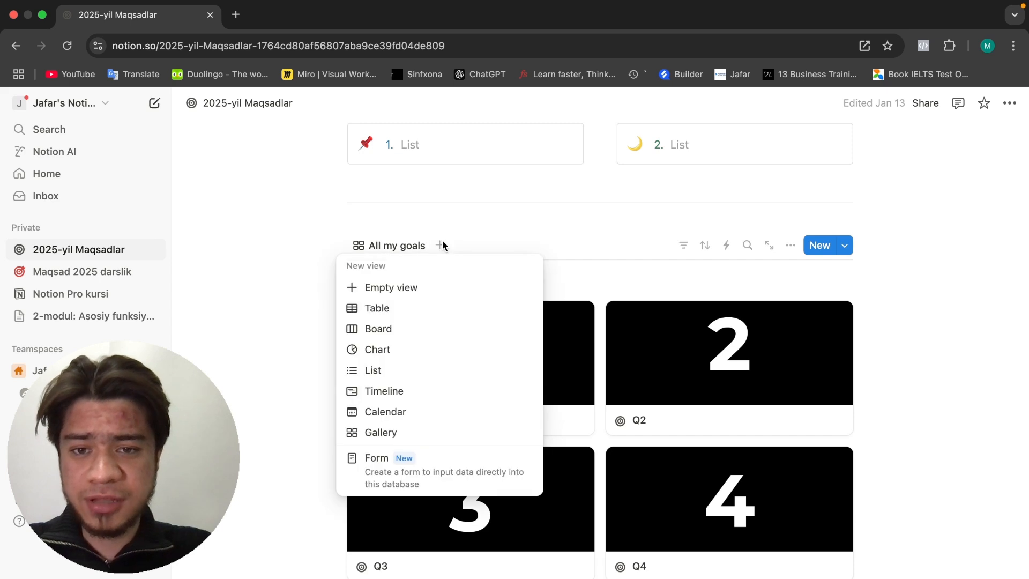
{"action": "left_click", "coordinate": [403, 306]}
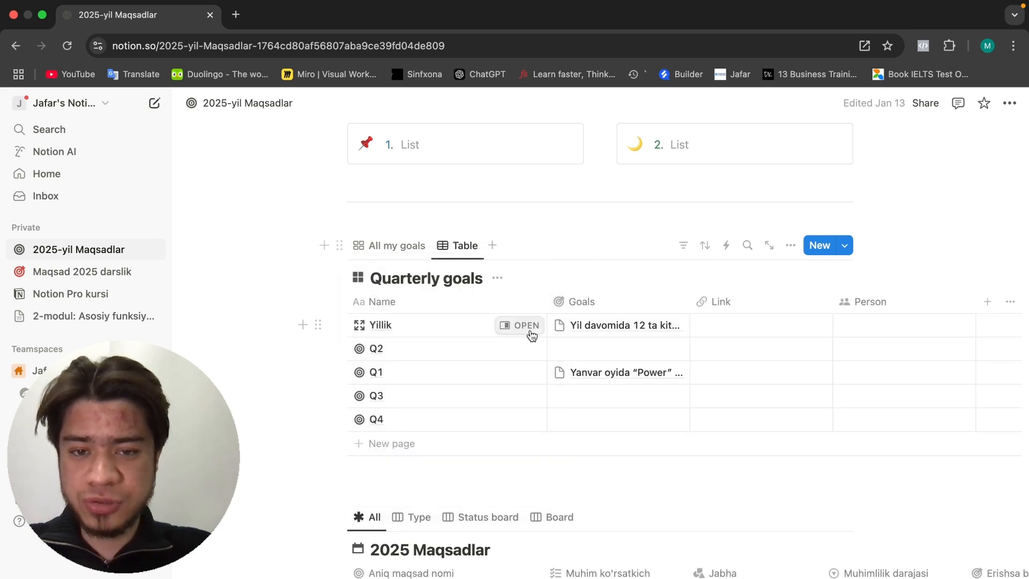
{"action": "scroll", "coordinate": [579, 404], "scroll_direction": "right", "scroll_amount": 3}
{"action": "scroll", "coordinate": [579, 404], "scroll_direction": "left", "scroll_amount": 3}
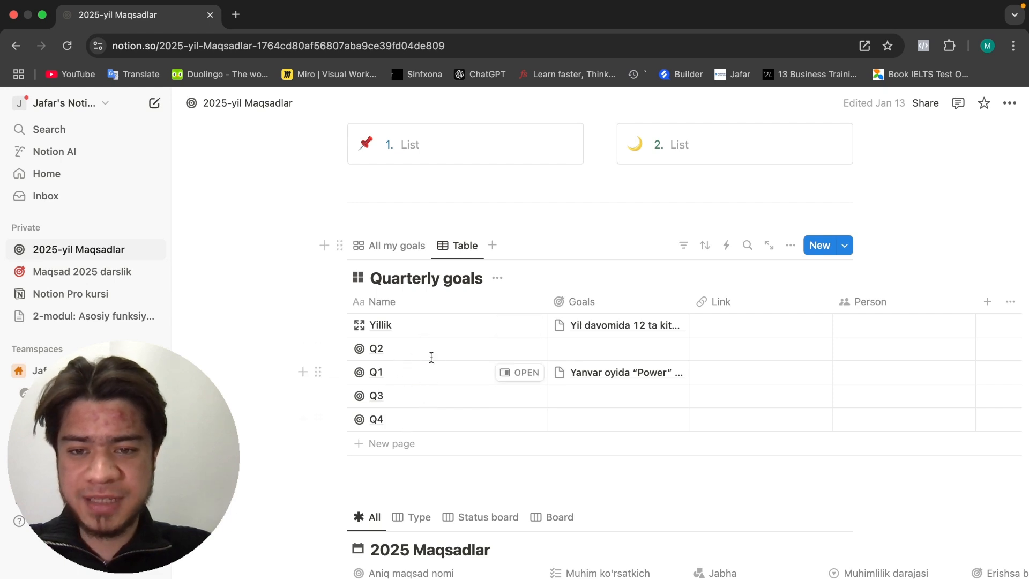
Step: Compare the All my goals gallery with the Table view of the Quarterly goals database
{"action": "left_click", "coordinate": [404, 249]}
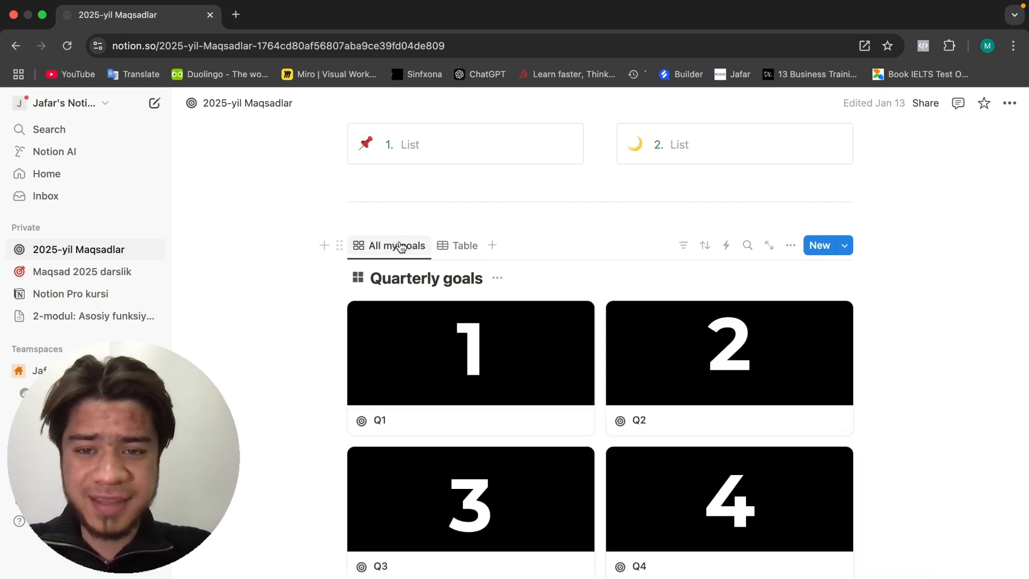
{"action": "scroll", "coordinate": [473, 395], "scroll_direction": "down", "scroll_amount": 5}
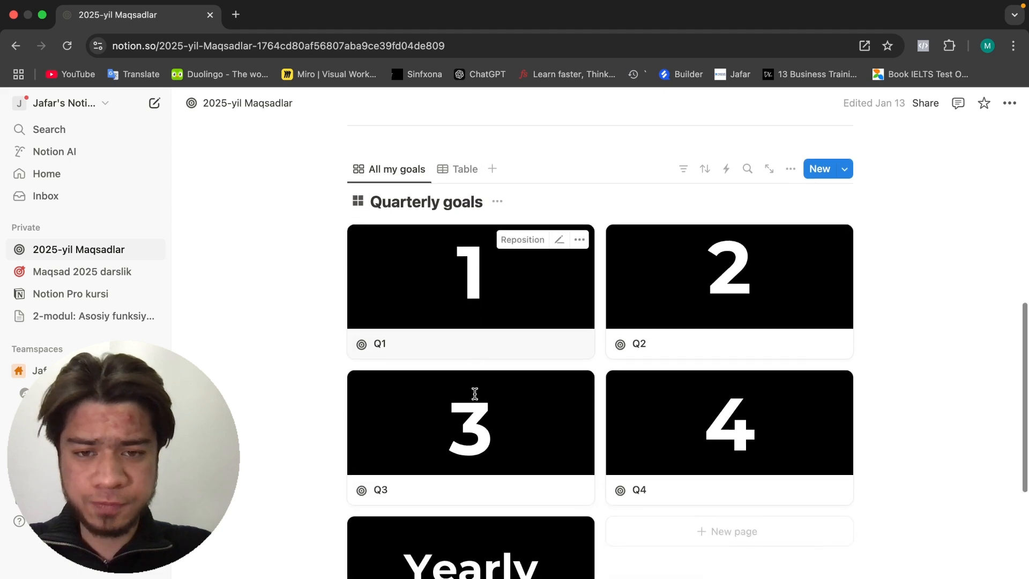
{"action": "scroll", "coordinate": [474, 271], "scroll_direction": "up", "scroll_amount": 2}
{"action": "left_click", "coordinate": [457, 167]}
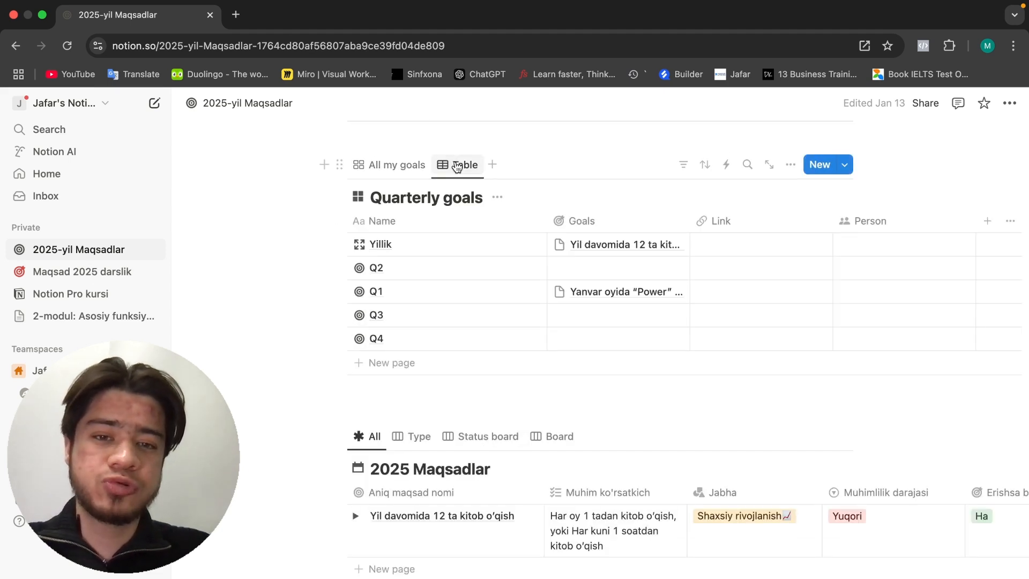
{"action": "scroll", "coordinate": [589, 241], "scroll_direction": "right", "scroll_amount": 3}
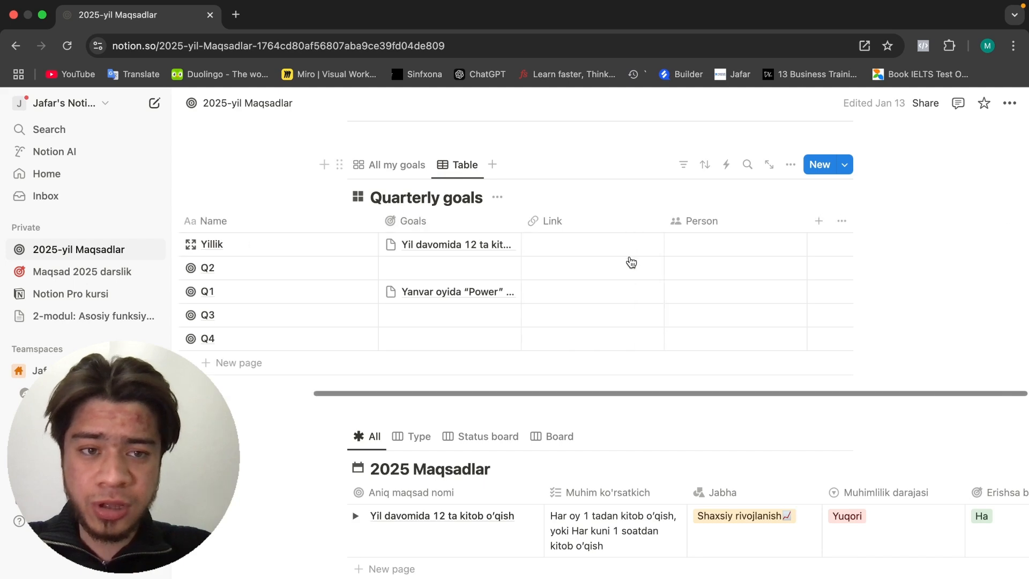
Step: Delete the Table view from the Quarterly goals database
{"action": "left_click", "coordinate": [453, 166]}
{"action": "left_click", "coordinate": [472, 308]}
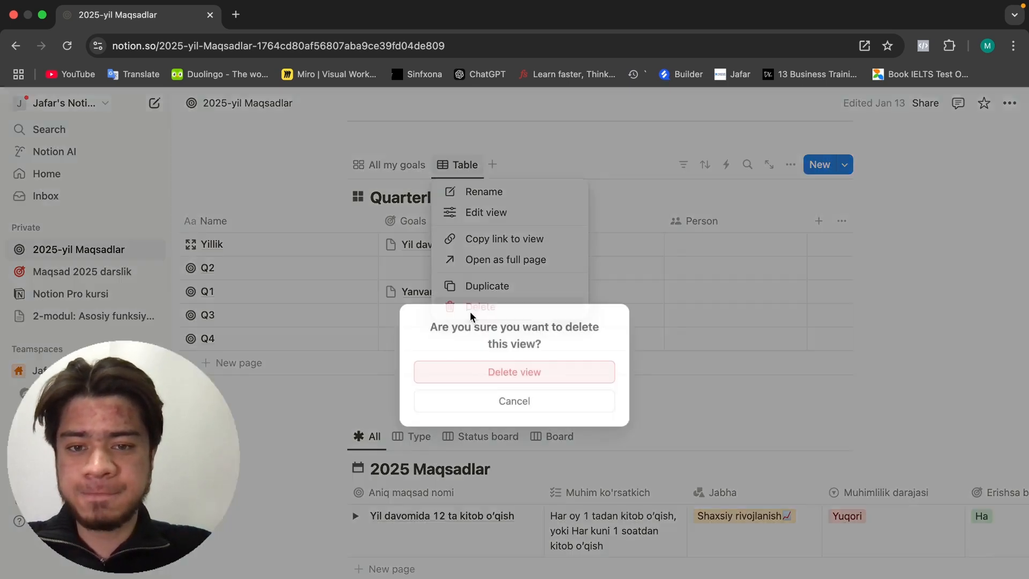
{"action": "left_click", "coordinate": [512, 375]}
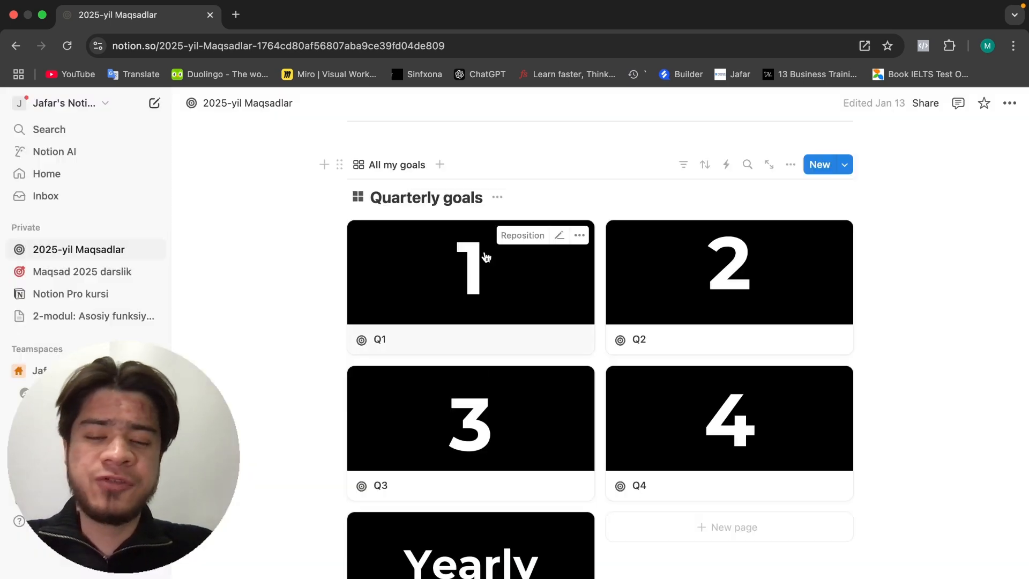
Step: Open the Q1 page from the Quarterly goals gallery and examine its quarterly and current-month goal tables
{"action": "scroll", "coordinate": [487, 257], "scroll_direction": "up", "scroll_amount": 3}
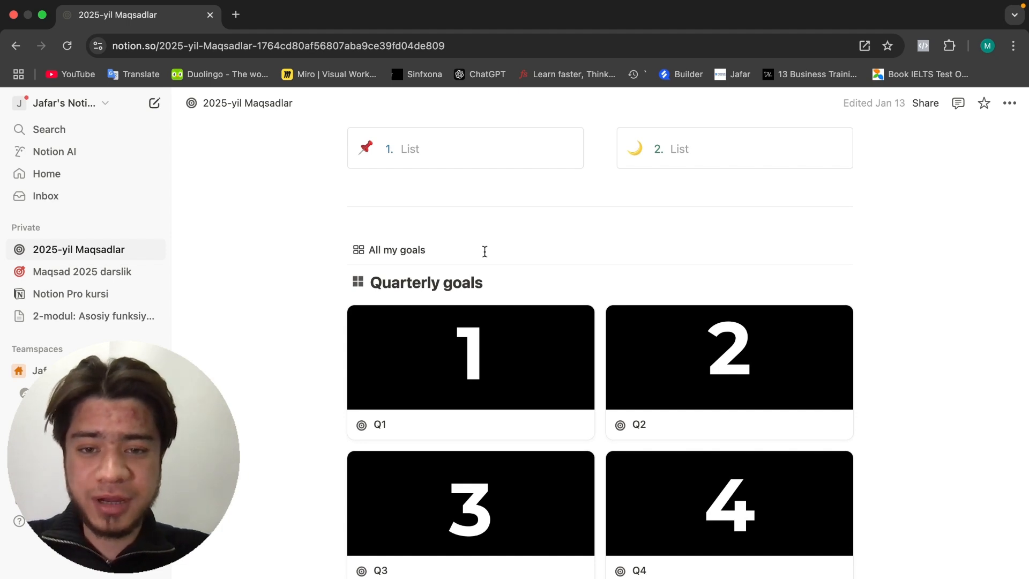
{"action": "scroll", "coordinate": [524, 395], "scroll_direction": "down", "scroll_amount": 5}
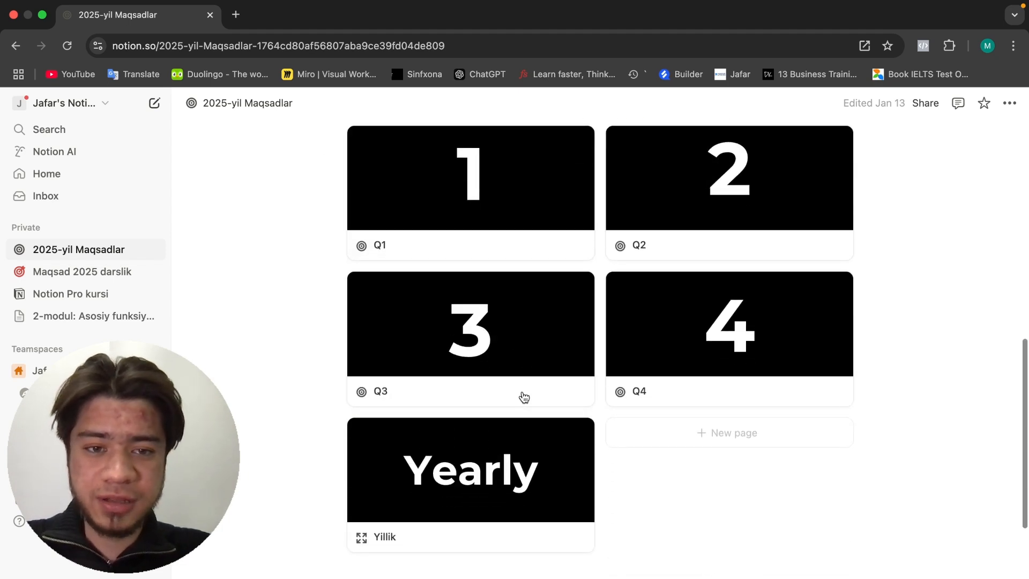
{"action": "left_click", "coordinate": [515, 188]}
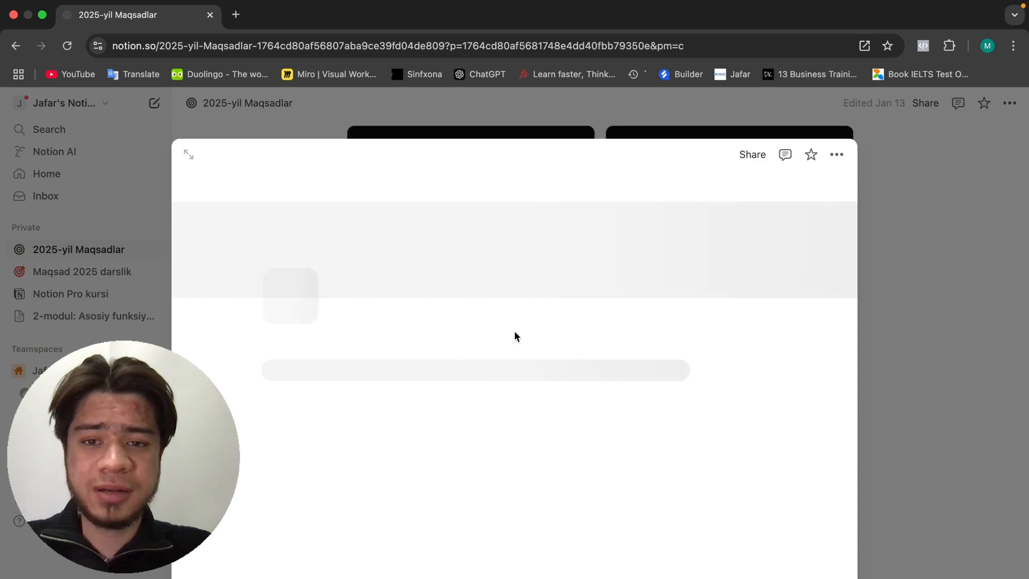
{"action": "scroll", "coordinate": [467, 441], "scroll_direction": "down", "scroll_amount": 15}
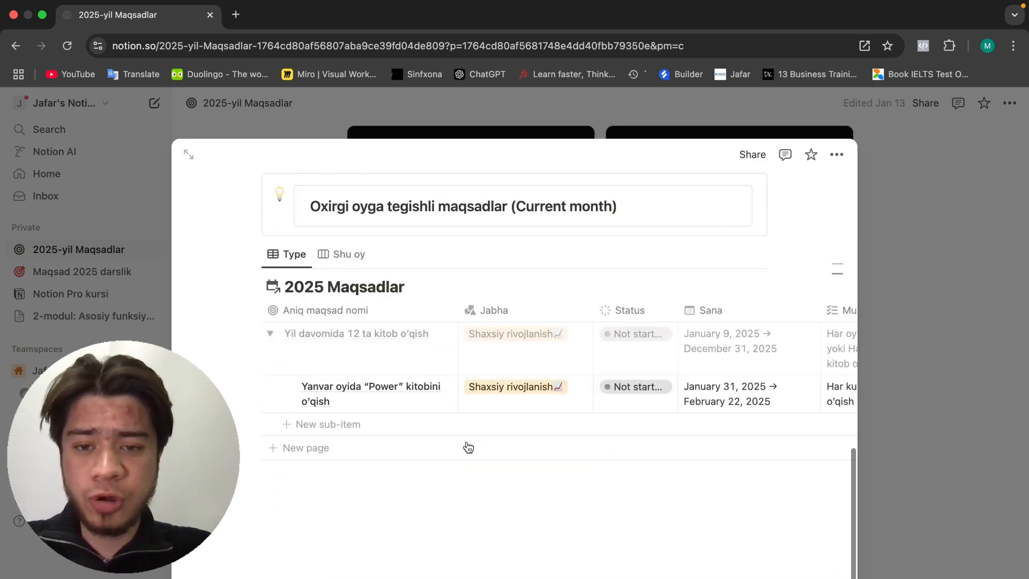
{"action": "scroll", "coordinate": [468, 447], "scroll_direction": "up", "scroll_amount": 12}
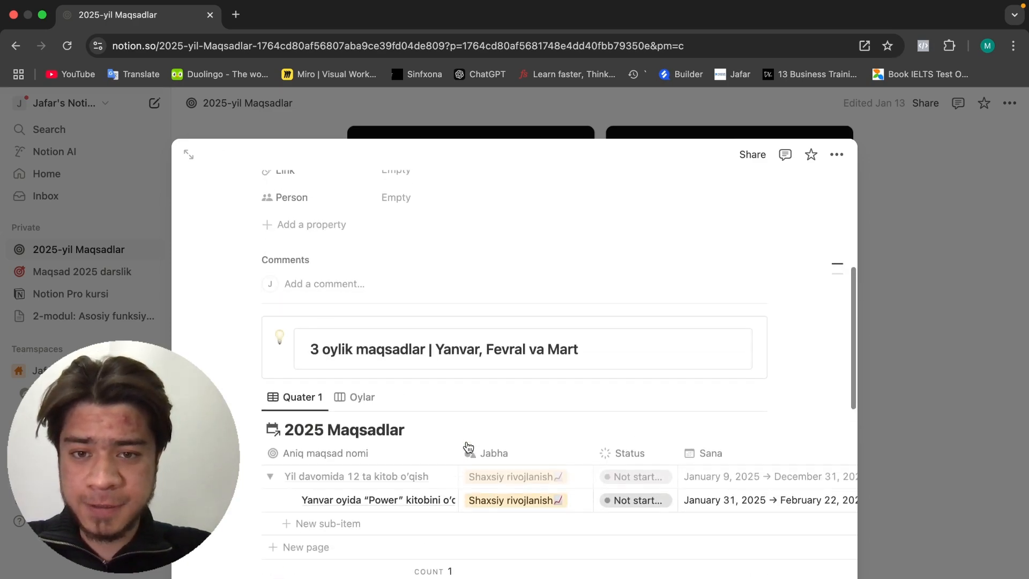
Step: Compare the Oylar and Quater 1 views of the 2025 Maqsadlar table, then close the Q1 page
{"action": "left_click", "coordinate": [360, 397]}
{"action": "left_click", "coordinate": [306, 397]}
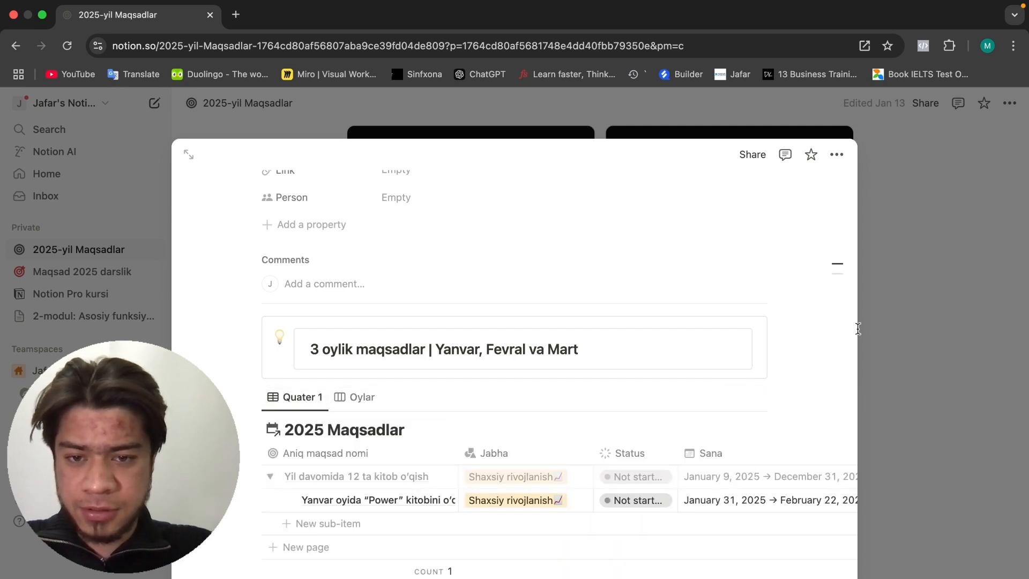
{"action": "left_click", "coordinate": [892, 340]}
{"action": "scroll", "coordinate": [237, 308], "scroll_direction": "up", "scroll_amount": 4}
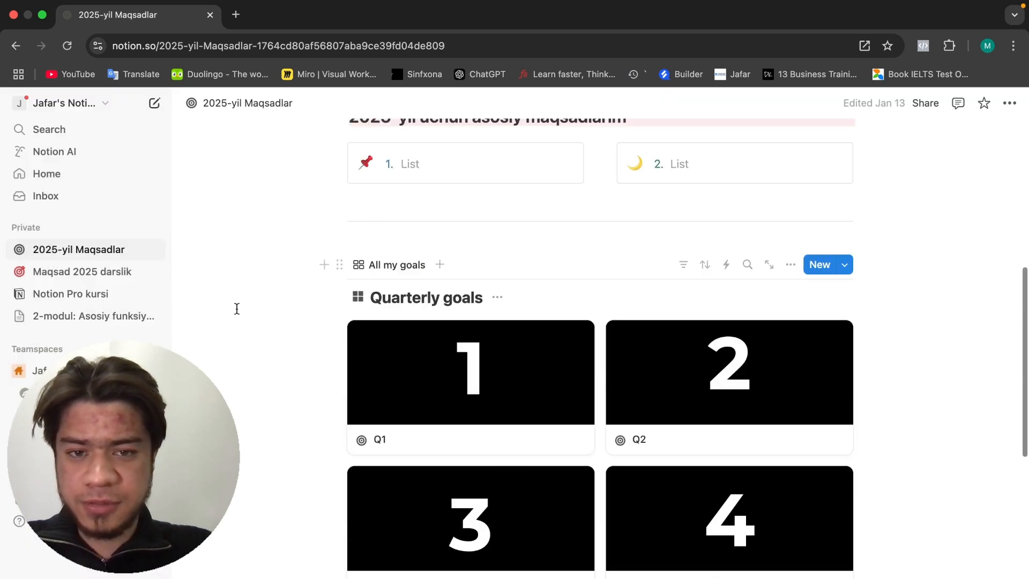
Step: Open the 2-modul: Asosiy funksiyalar page and check which view types the Project management database offers
{"action": "left_click", "coordinate": [74, 316]}
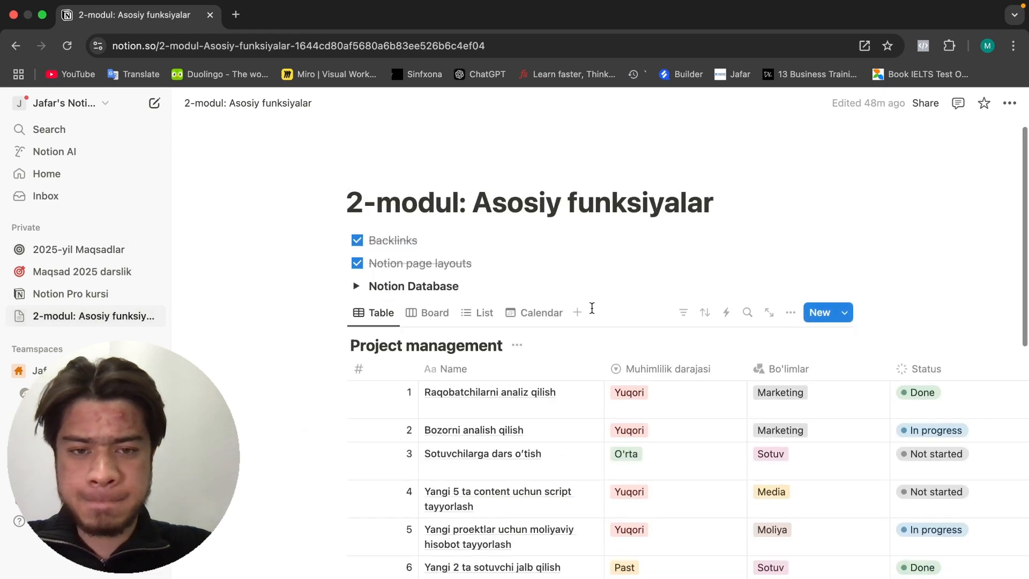
{"action": "left_click", "coordinate": [578, 313]}
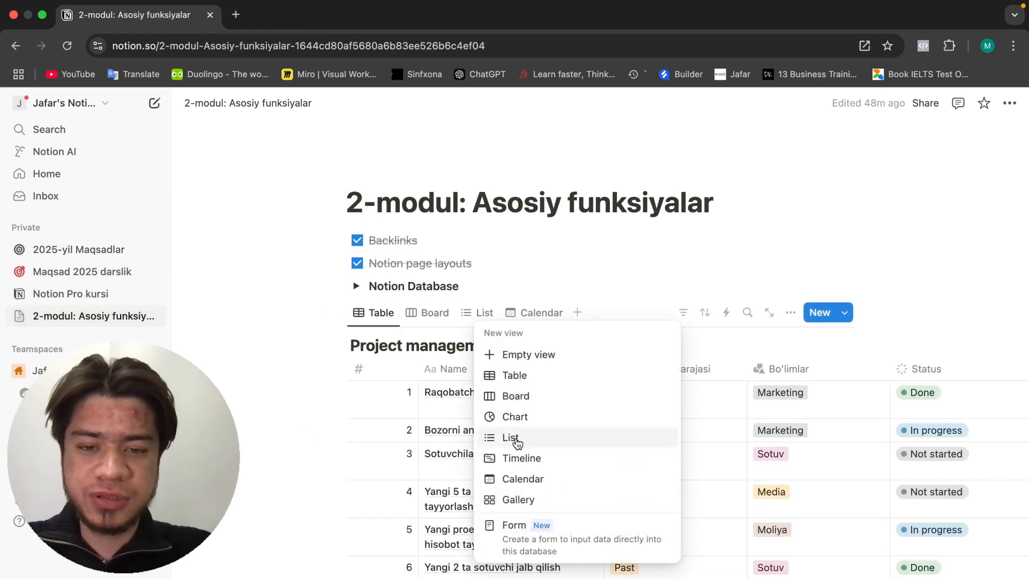
{"action": "left_click", "coordinate": [607, 288]}
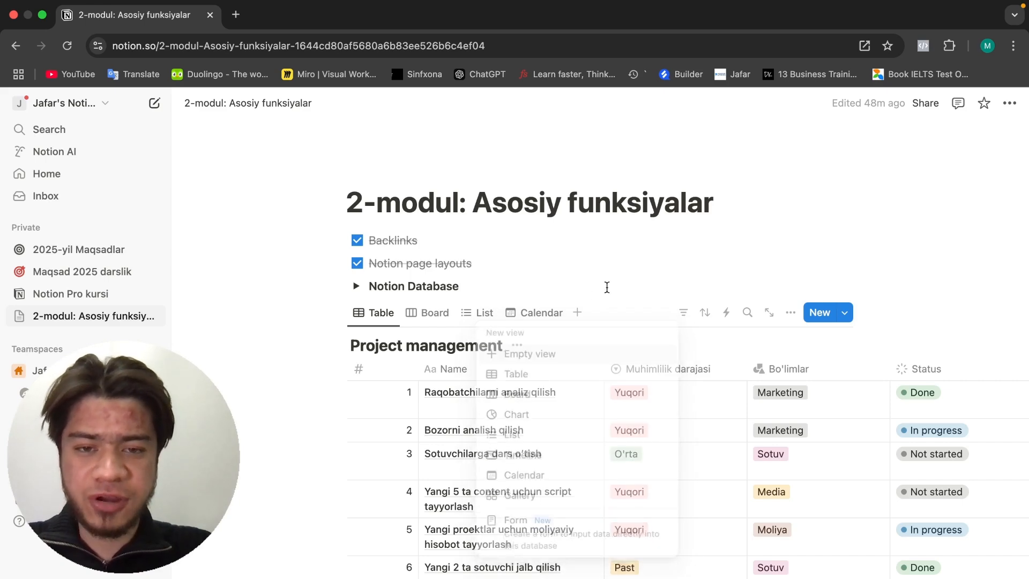
Step: Look through the rows and columns of the Project management Table view
{"action": "scroll", "coordinate": [599, 360], "scroll_direction": "down", "scroll_amount": 3}
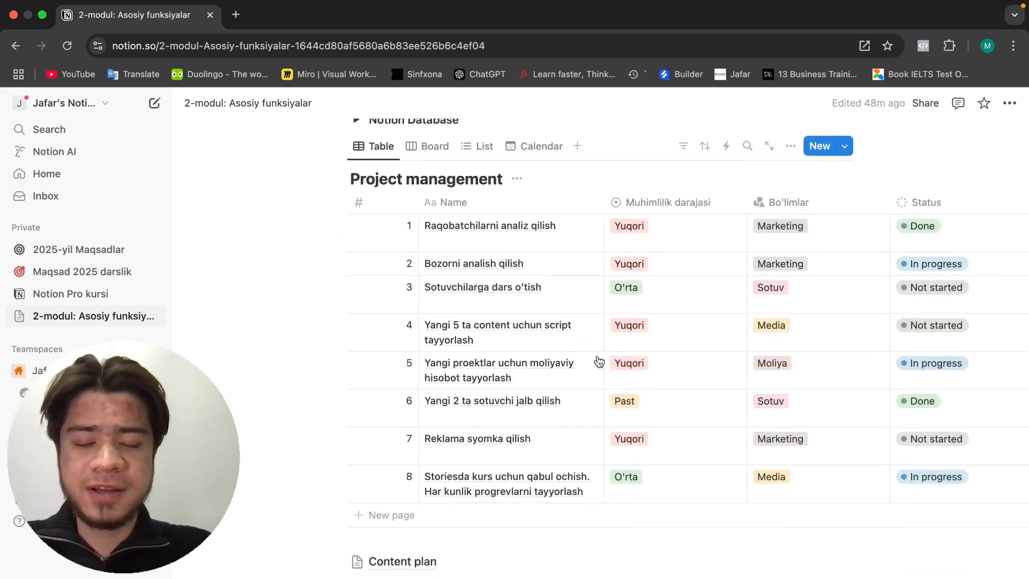
{"action": "scroll", "coordinate": [596, 359], "scroll_direction": "up", "scroll_amount": 3}
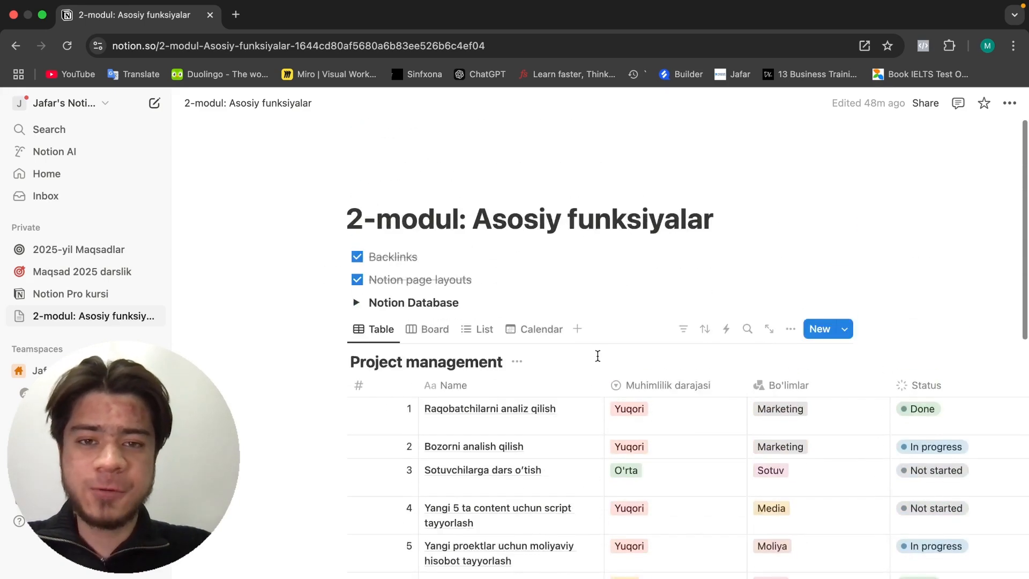
{"action": "left_click", "coordinate": [356, 303]}
{"action": "left_click", "coordinate": [358, 304]}
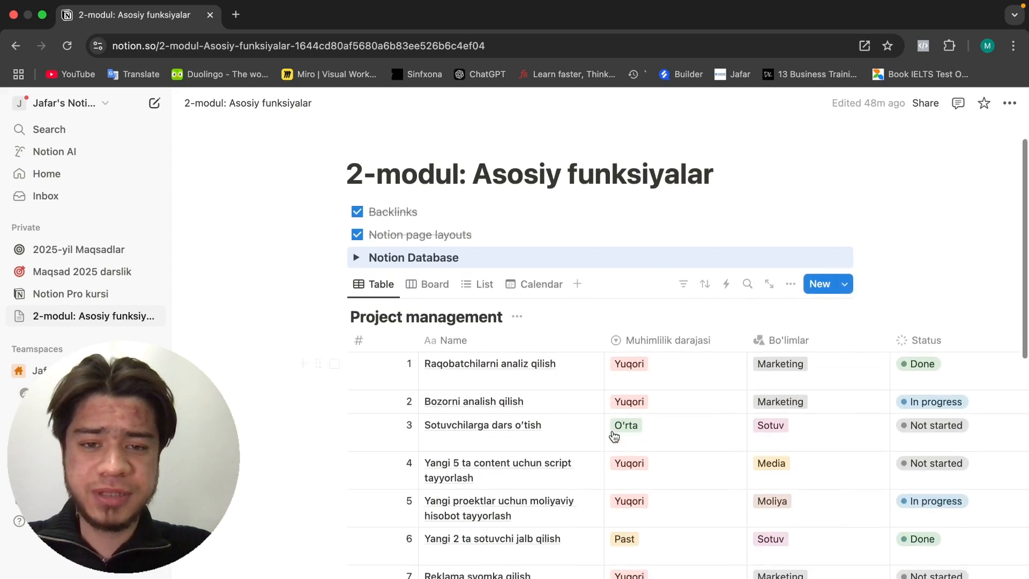
{"action": "scroll", "coordinate": [615, 435], "scroll_direction": "down", "scroll_amount": 2}
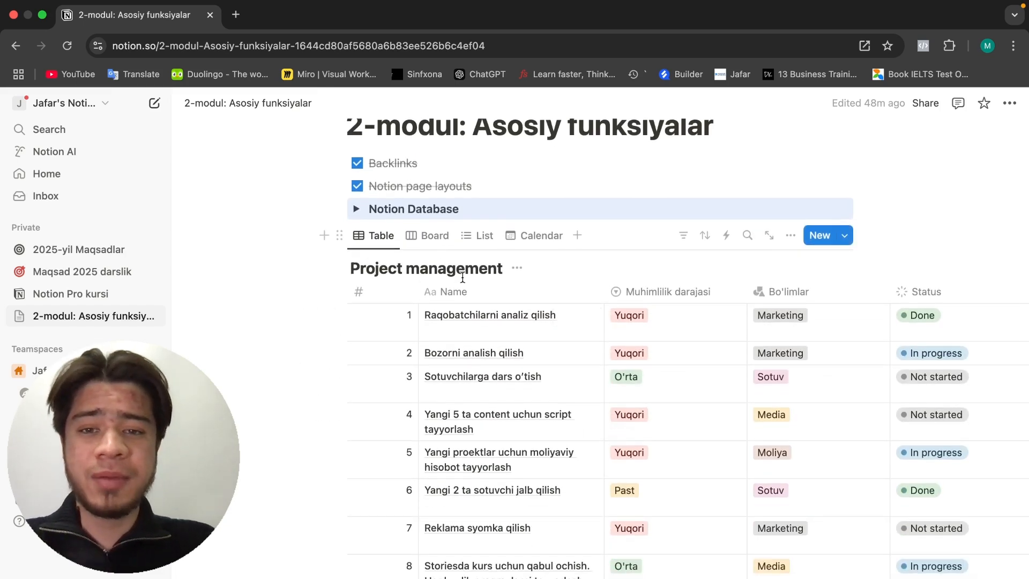
{"action": "scroll", "coordinate": [558, 421], "scroll_direction": "right", "scroll_amount": 5}
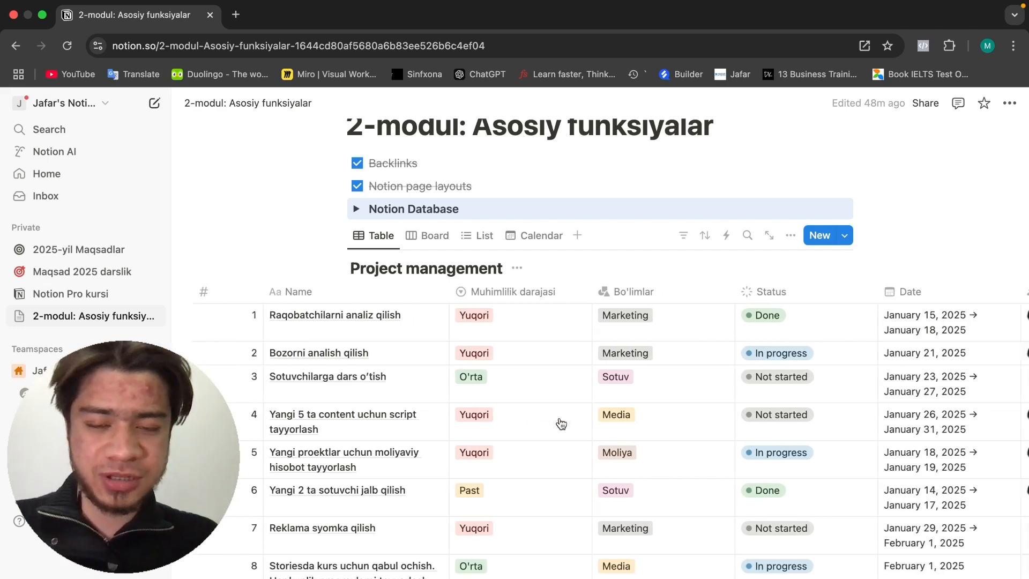
{"action": "scroll", "coordinate": [558, 422], "scroll_direction": "right", "scroll_amount": 4}
Step: Compare the Board, List and Calendar views of the Project management database, ending on the Board view
{"action": "left_click", "coordinate": [435, 236]}
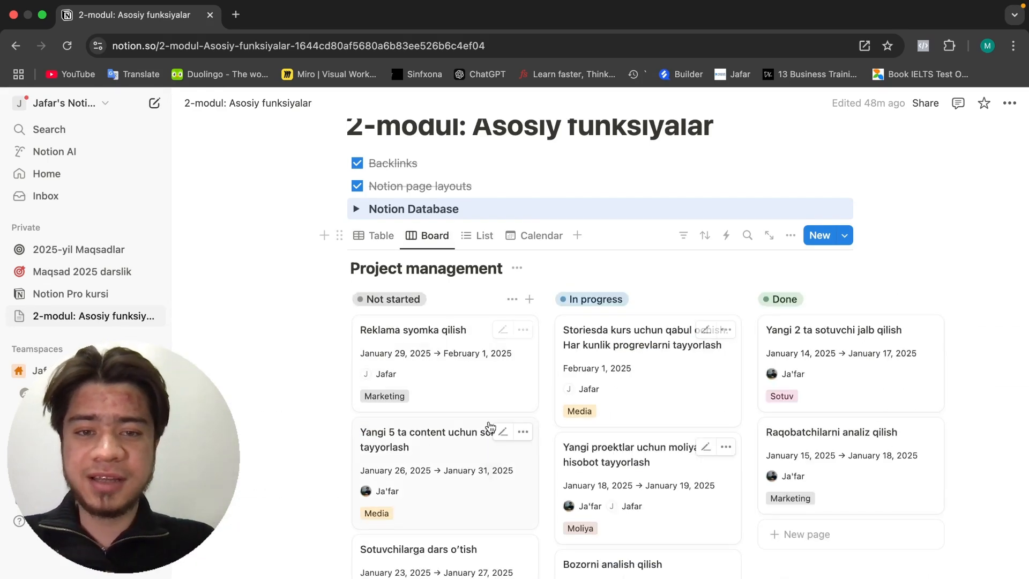
{"action": "scroll", "coordinate": [592, 485], "scroll_direction": "down", "scroll_amount": 2}
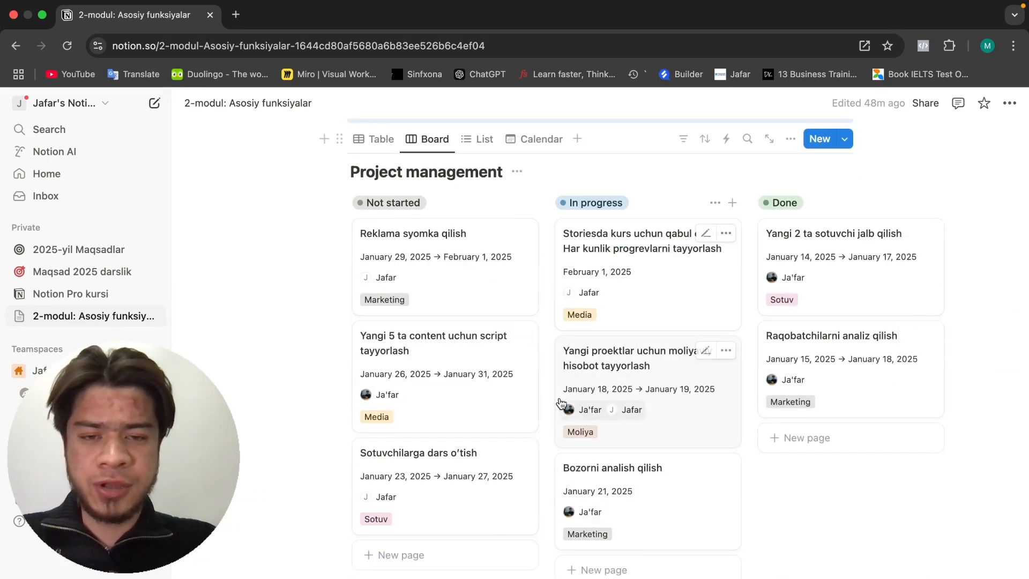
{"action": "scroll", "coordinate": [558, 407], "scroll_direction": "up", "scroll_amount": 2}
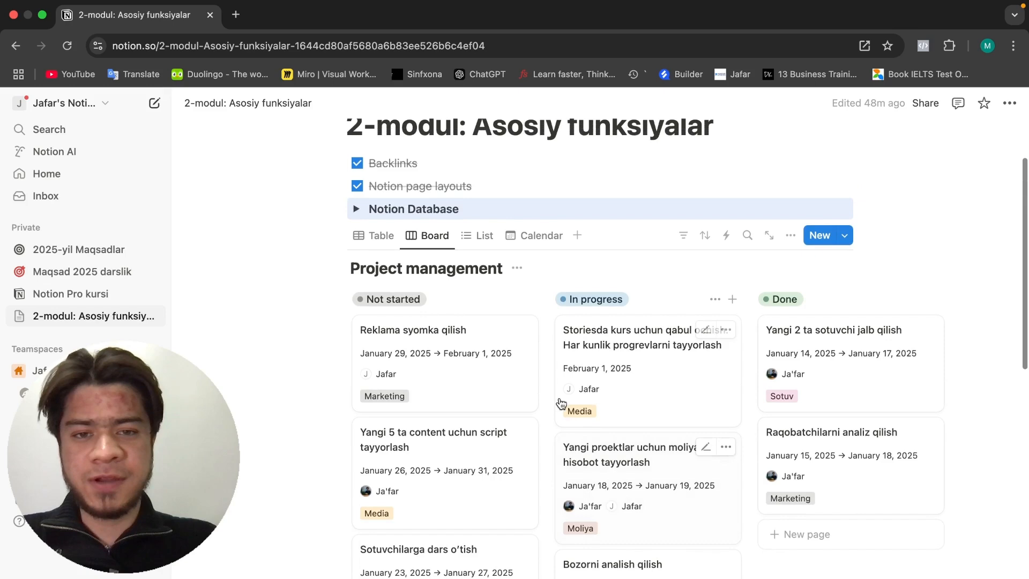
{"action": "left_click", "coordinate": [472, 238]}
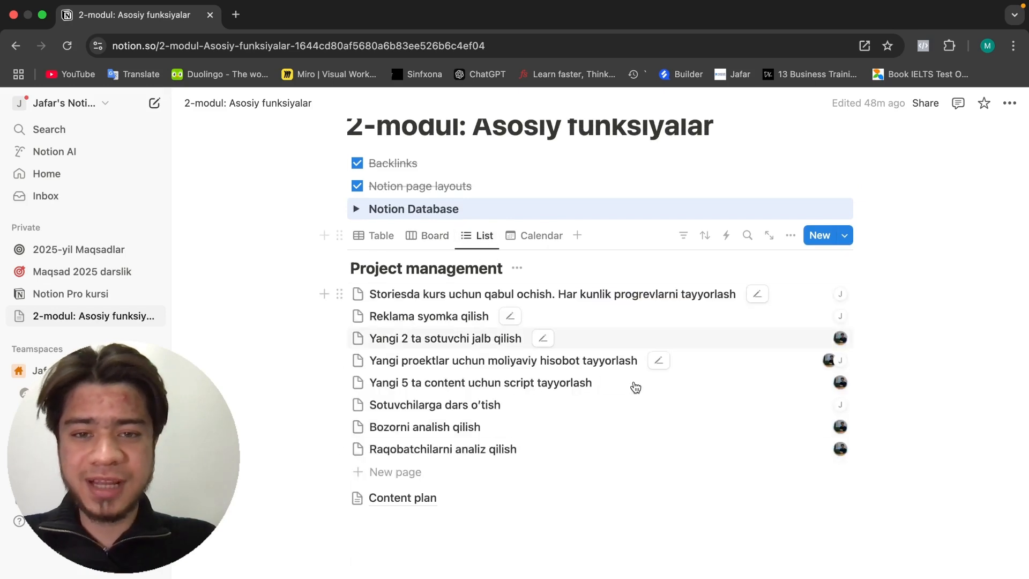
{"action": "left_click", "coordinate": [525, 239]}
{"action": "scroll", "coordinate": [625, 391], "scroll_direction": "down", "scroll_amount": 3}
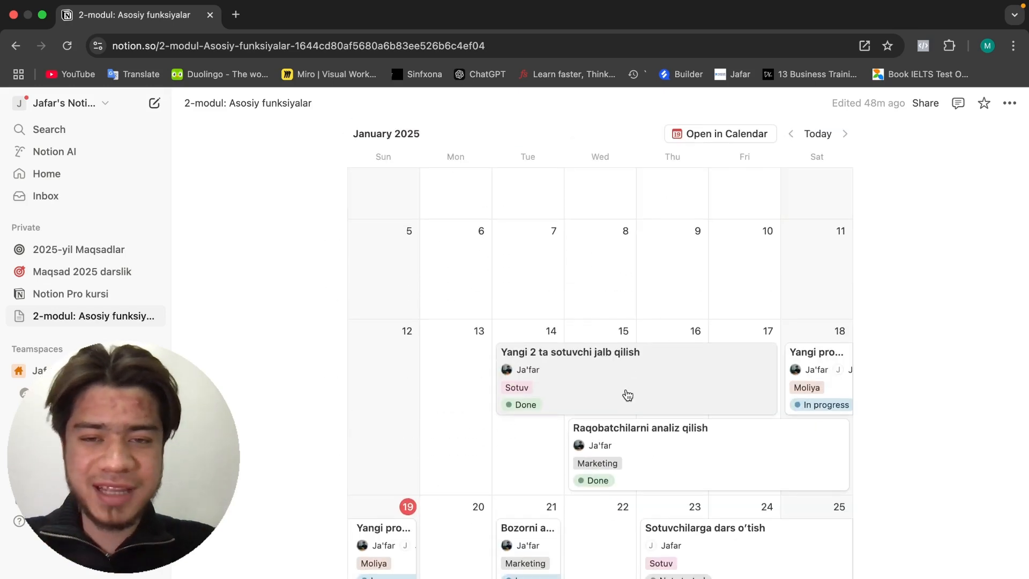
{"action": "scroll", "coordinate": [628, 395], "scroll_direction": "up", "scroll_amount": 4}
{"action": "left_click", "coordinate": [433, 265]}
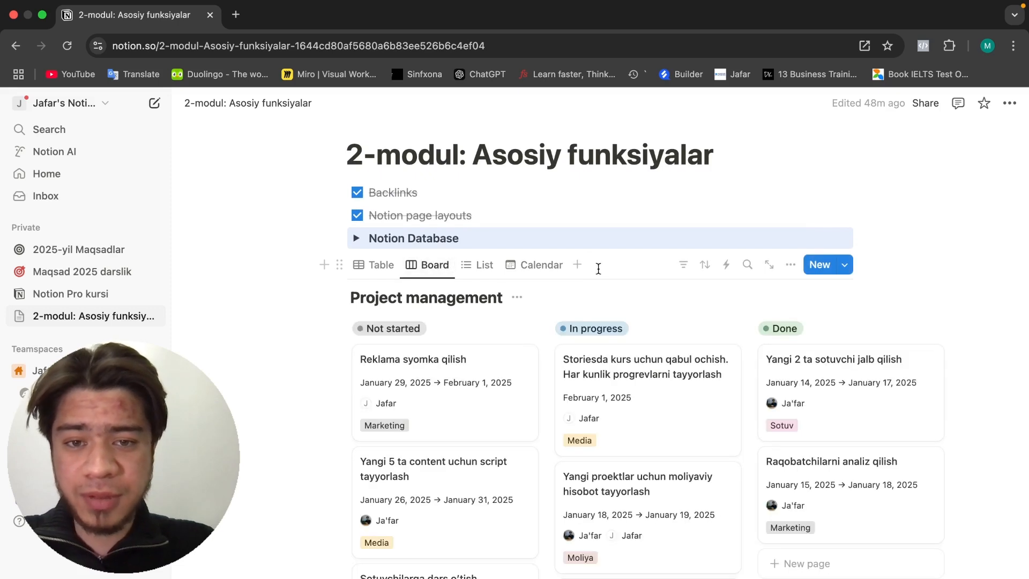
Step: Add a second Board view to the Project management database and group it by Bo'limlar
{"action": "left_click", "coordinate": [577, 265]}
{"action": "left_click", "coordinate": [542, 352]}
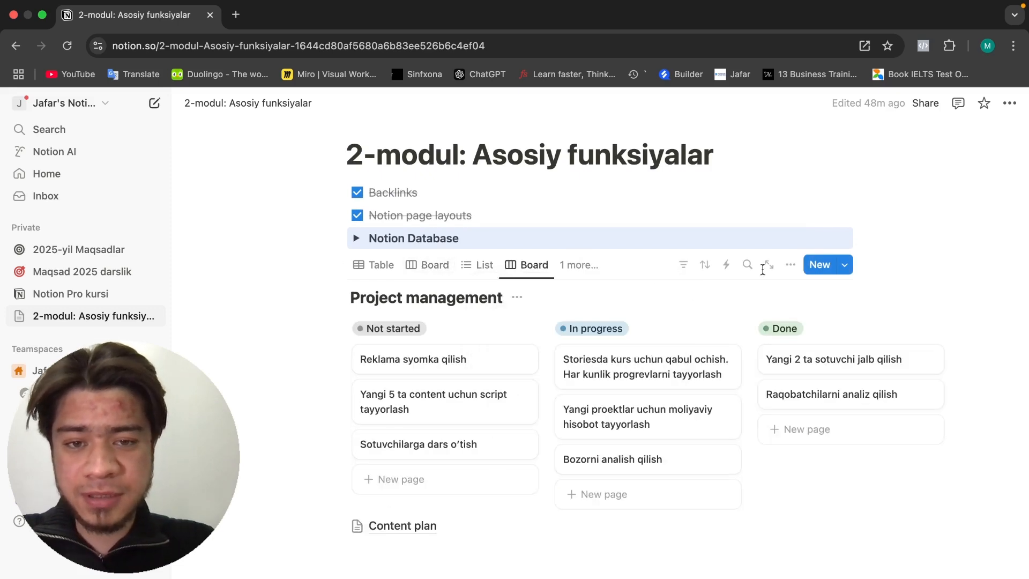
{"action": "left_click", "coordinate": [791, 265]}
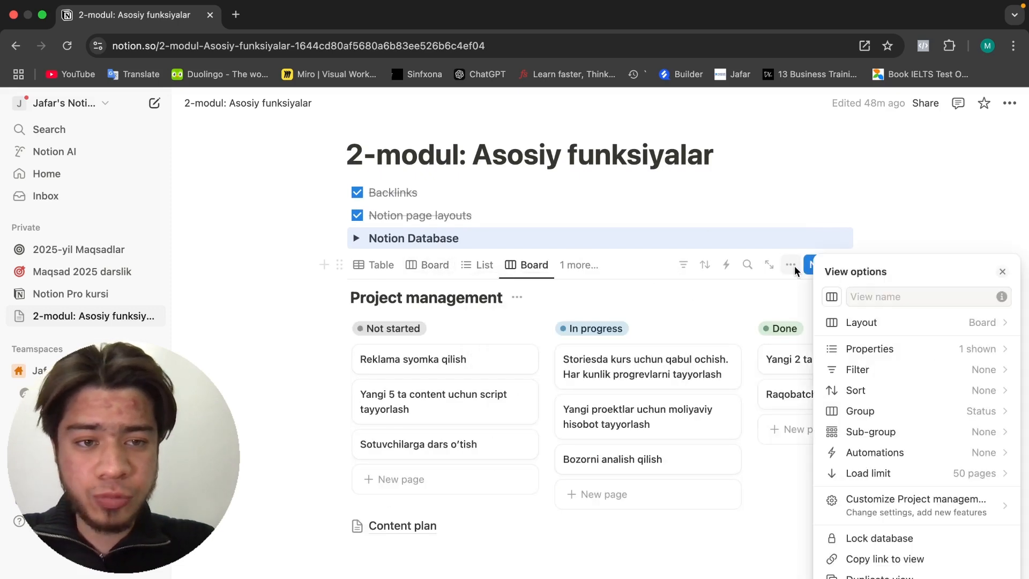
{"action": "left_click", "coordinate": [856, 326]}
{"action": "left_click", "coordinate": [937, 506]}
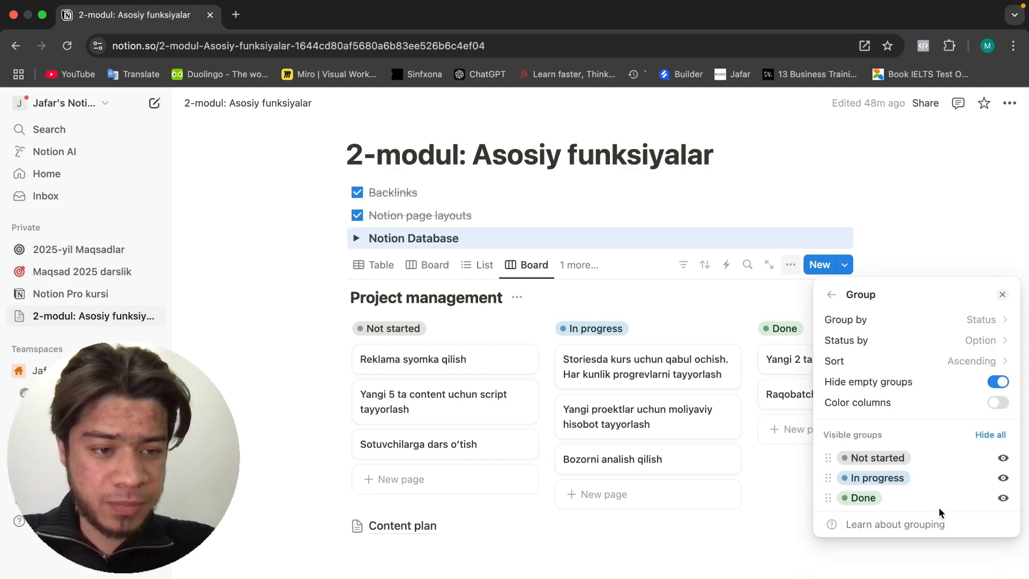
{"action": "left_click", "coordinate": [930, 316]}
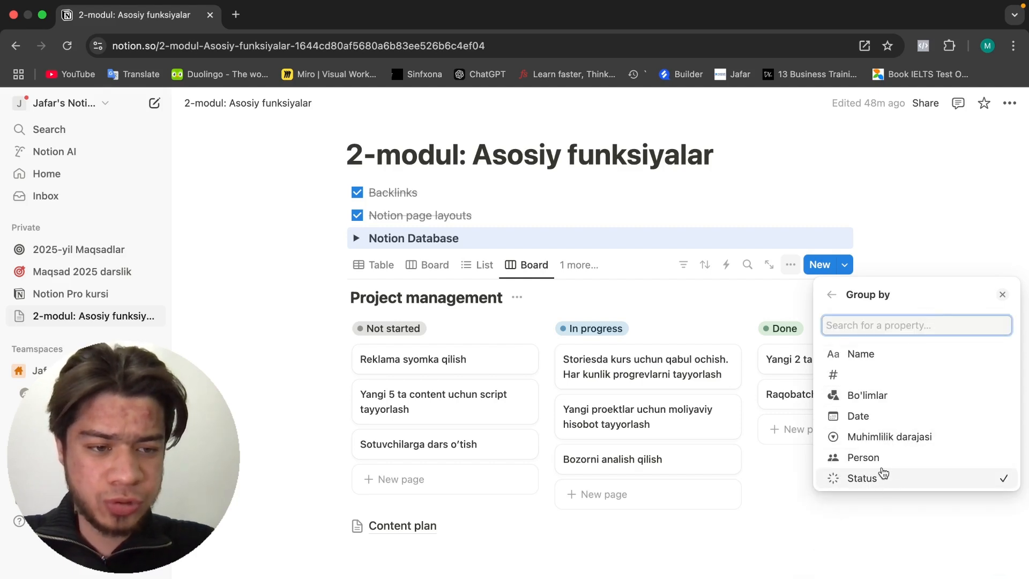
{"action": "left_click", "coordinate": [877, 397]}
{"action": "left_click", "coordinate": [703, 316]}
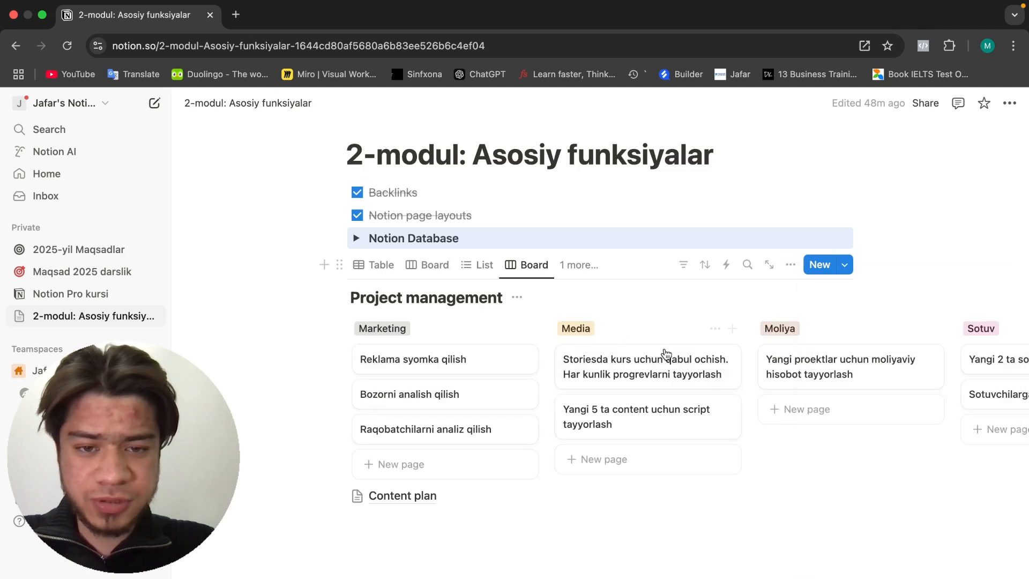
{"action": "scroll", "coordinate": [761, 365], "scroll_direction": "right", "scroll_amount": 3}
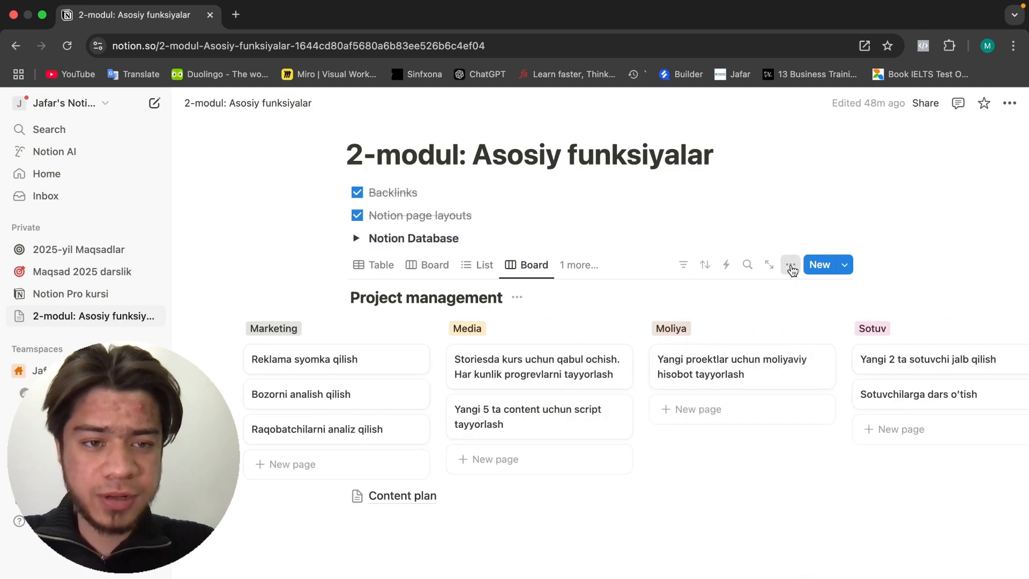
Step: Show the Muhimlilik darajasi, Status, Person and Date properties, in that order, on the new Board view's cards
{"action": "left_click", "coordinate": [791, 265]}
{"action": "left_click", "coordinate": [853, 347]}
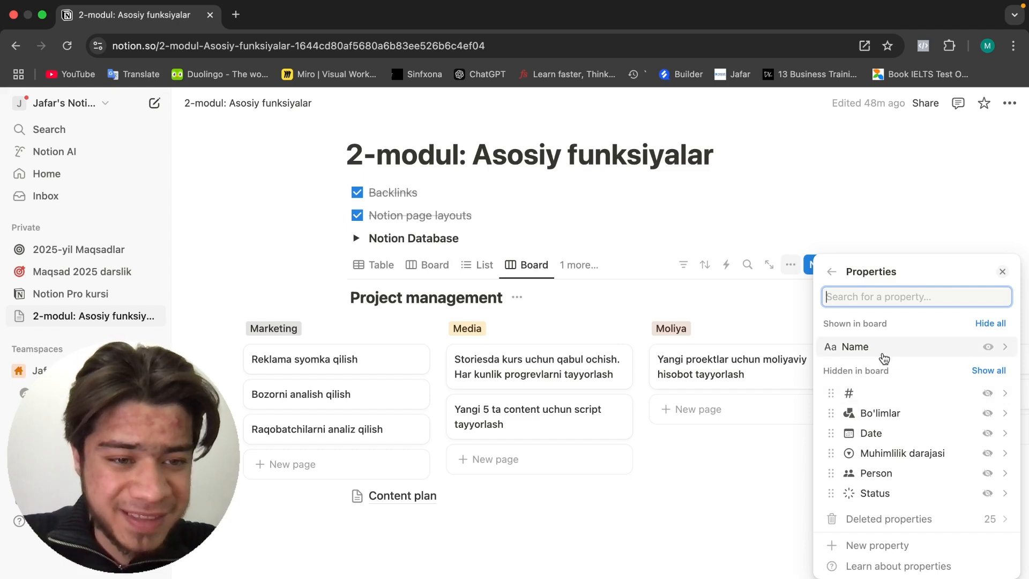
{"action": "left_click_drag", "start_coordinate": [870, 471], "coordinate": [880, 367]}
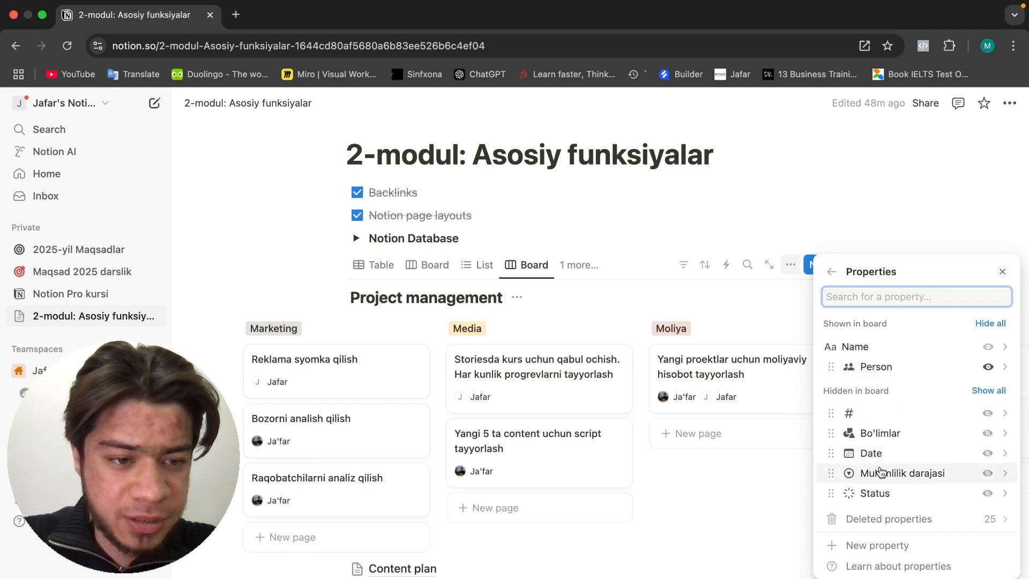
{"action": "left_click_drag", "start_coordinate": [880, 472], "coordinate": [879, 367]}
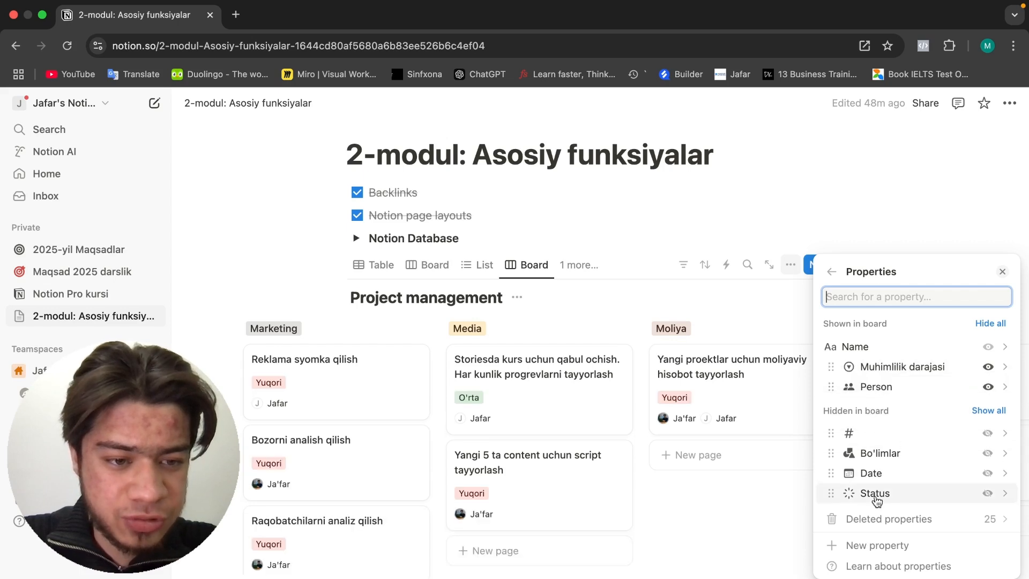
{"action": "left_click_drag", "start_coordinate": [877, 498], "coordinate": [893, 391]}
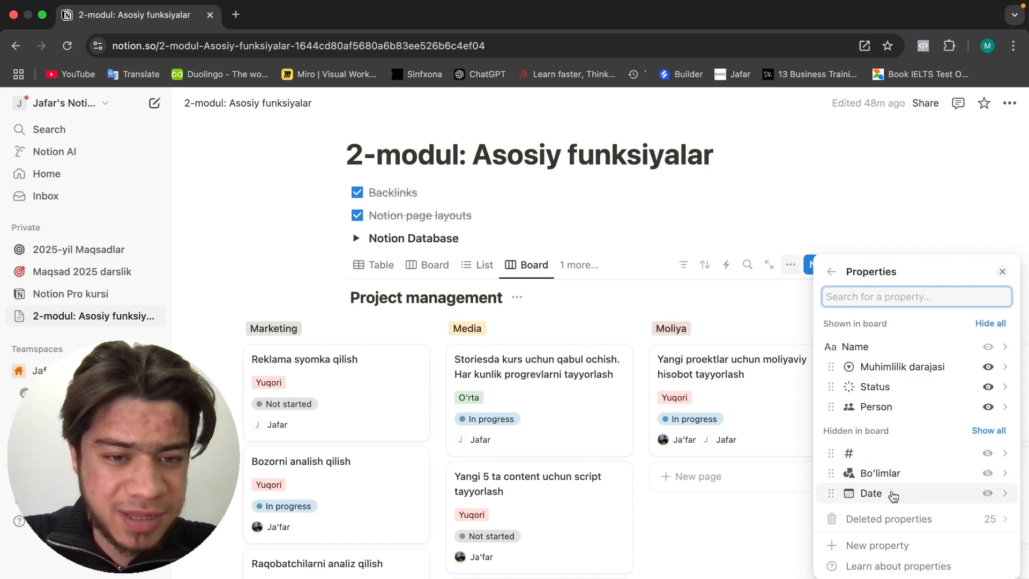
{"action": "left_click_drag", "start_coordinate": [893, 496], "coordinate": [894, 430]}
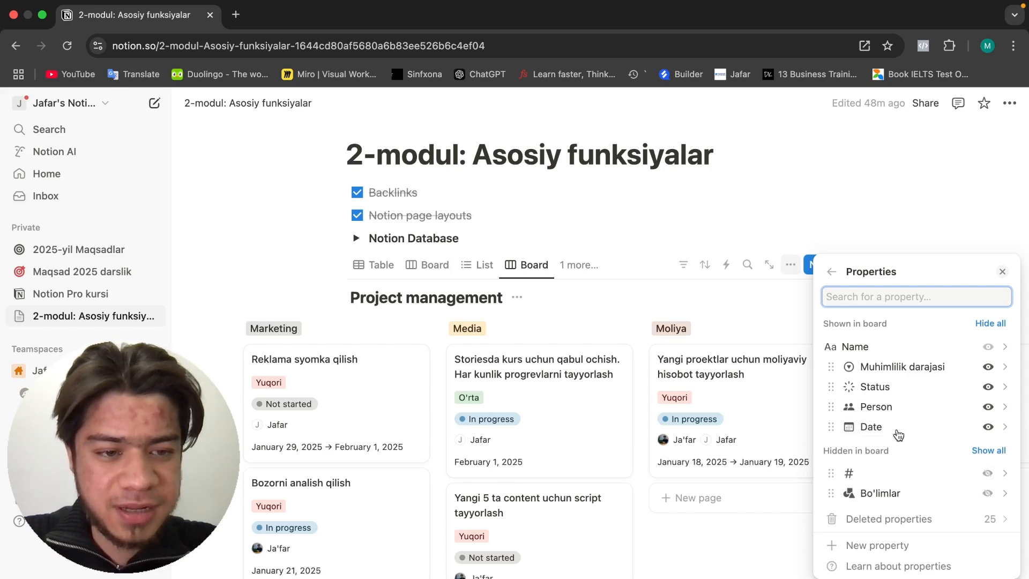
{"action": "left_click", "coordinate": [828, 280]}
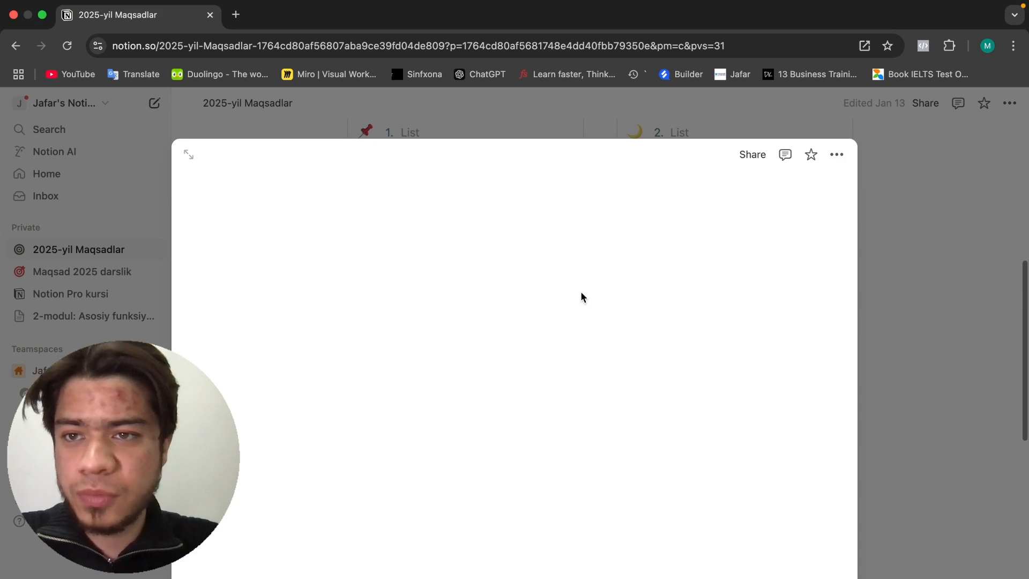
Step: Close the Q1 page and return to the new Board view on the 2-modul: Asosiy funksiyalar page
{"action": "left_click", "coordinate": [866, 265]}
{"action": "left_click", "coordinate": [81, 319]}
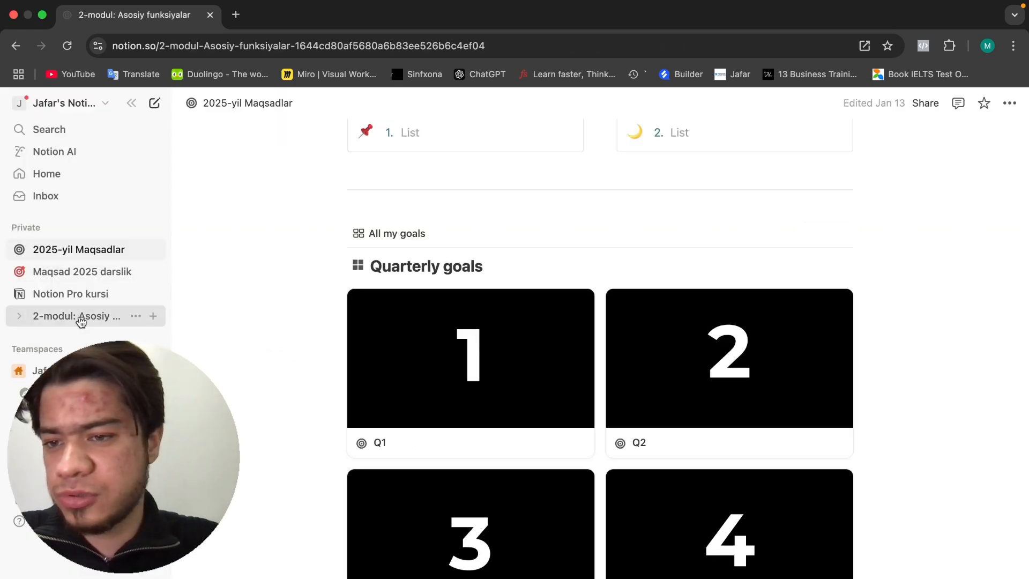
{"action": "scroll", "coordinate": [461, 401], "scroll_direction": "down", "scroll_amount": 3}
{"action": "scroll", "coordinate": [460, 401], "scroll_direction": "up", "scroll_amount": 1}
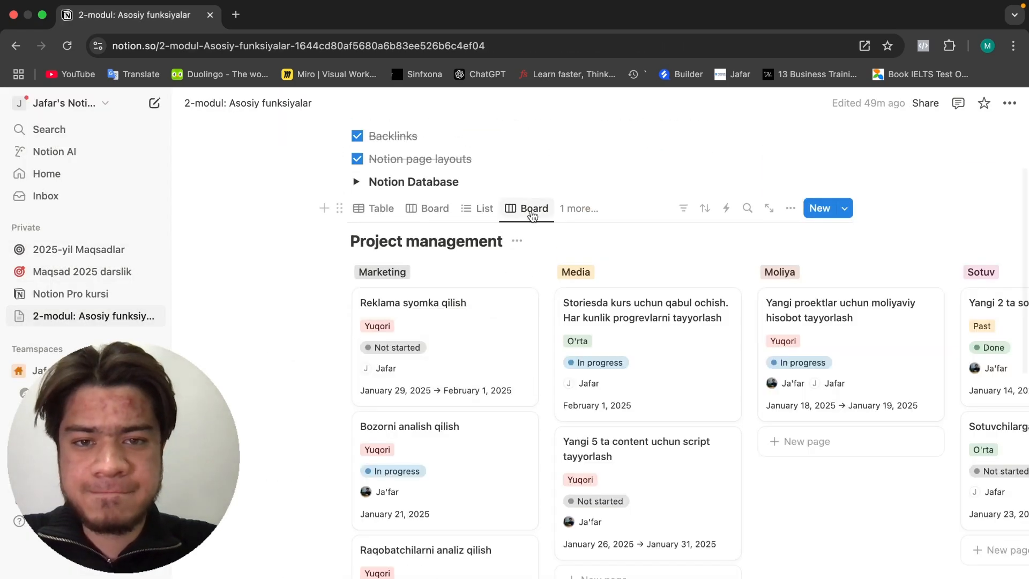
Step: Rename the status-grouped Board view of the Project management database as "Ish jarayoni"
{"action": "scroll", "coordinate": [532, 215], "scroll_direction": "down", "scroll_amount": 1}
{"action": "left_click", "coordinate": [427, 182]}
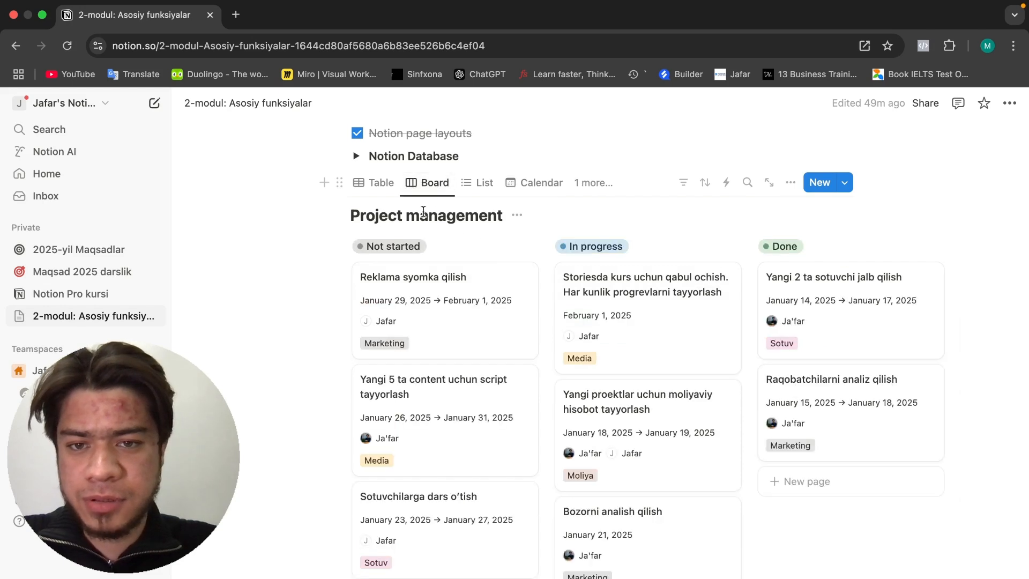
{"action": "left_click", "coordinate": [433, 182]}
{"action": "left_click", "coordinate": [436, 226]}
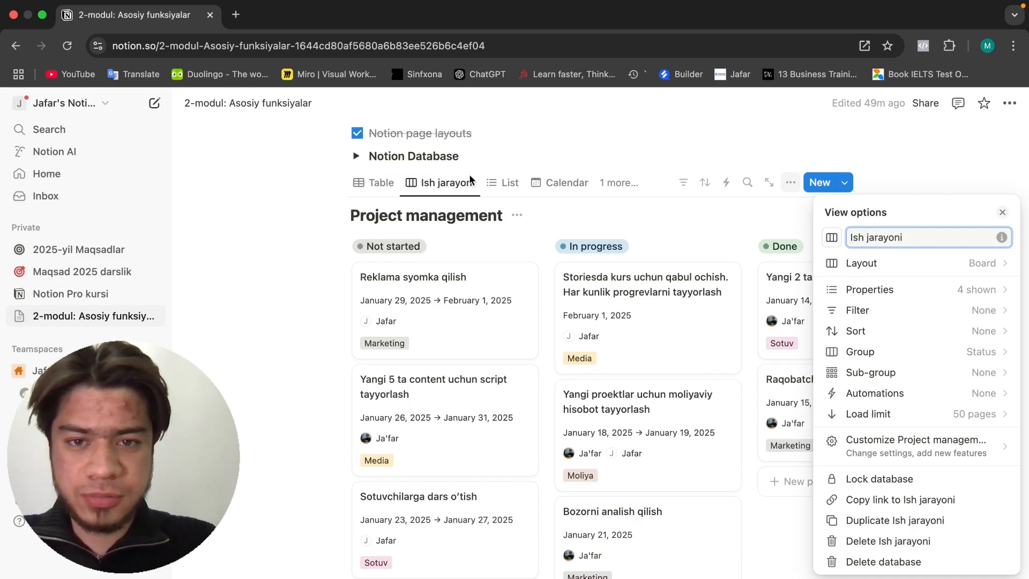
{"action": "left_click", "coordinate": [473, 174]}
Step: Rename the List view of the Project management database as "Tasklar ro'yxati"
{"action": "left_click", "coordinate": [499, 184]}
{"action": "left_click", "coordinate": [507, 185]}
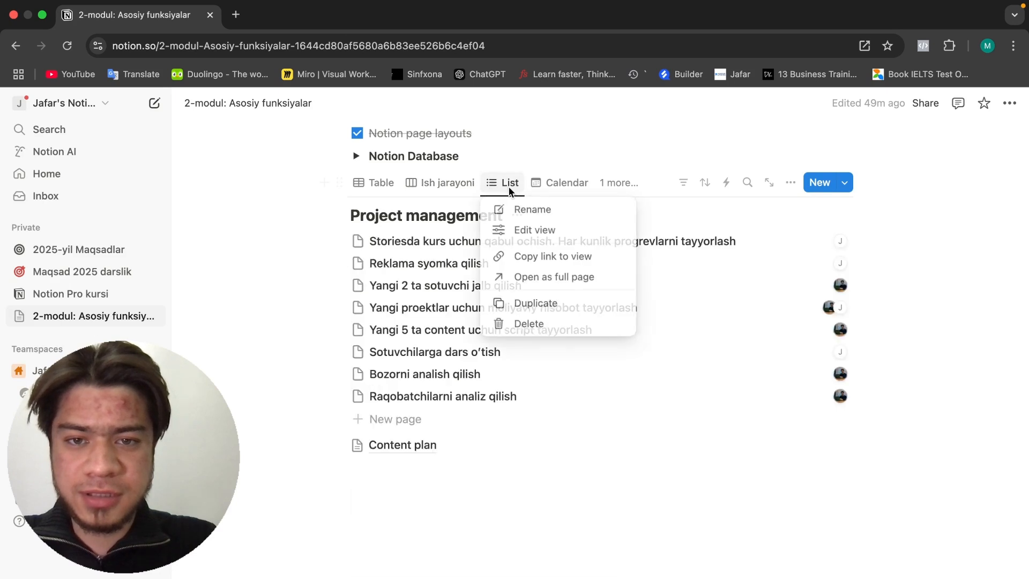
{"action": "left_click", "coordinate": [519, 220]}
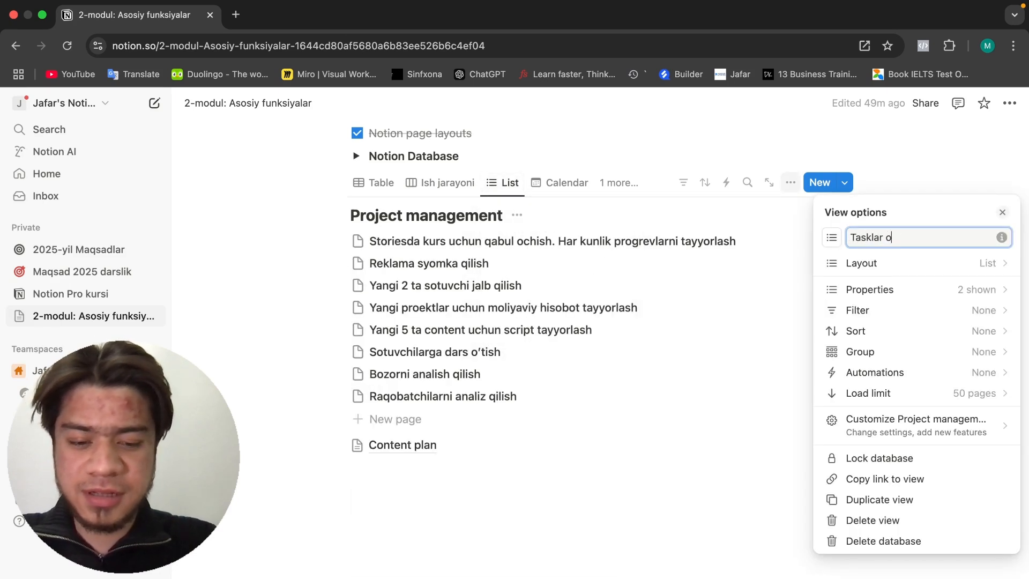
{"action": "type", "text": "xati"}
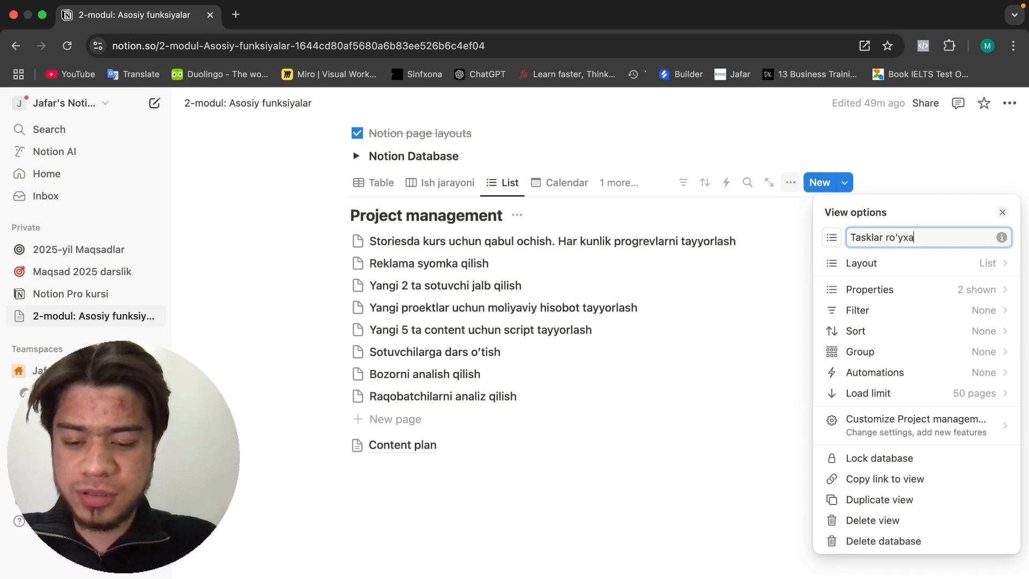
Step: Open the Board view grouped by department and rename it as "Bo'limlar"
{"action": "left_click", "coordinate": [599, 185]}
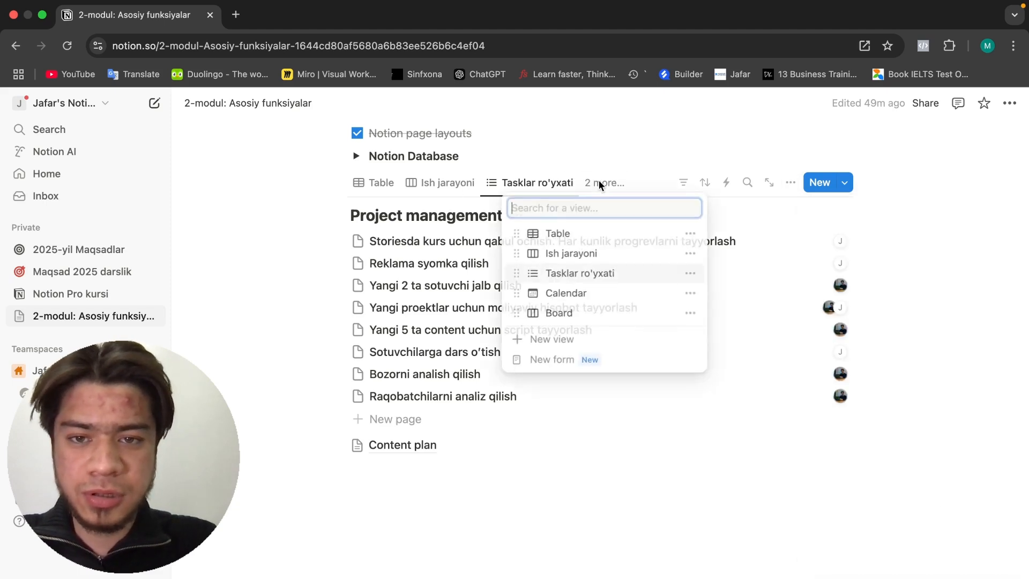
{"action": "left_click", "coordinate": [584, 315]}
{"action": "left_click", "coordinate": [524, 192]}
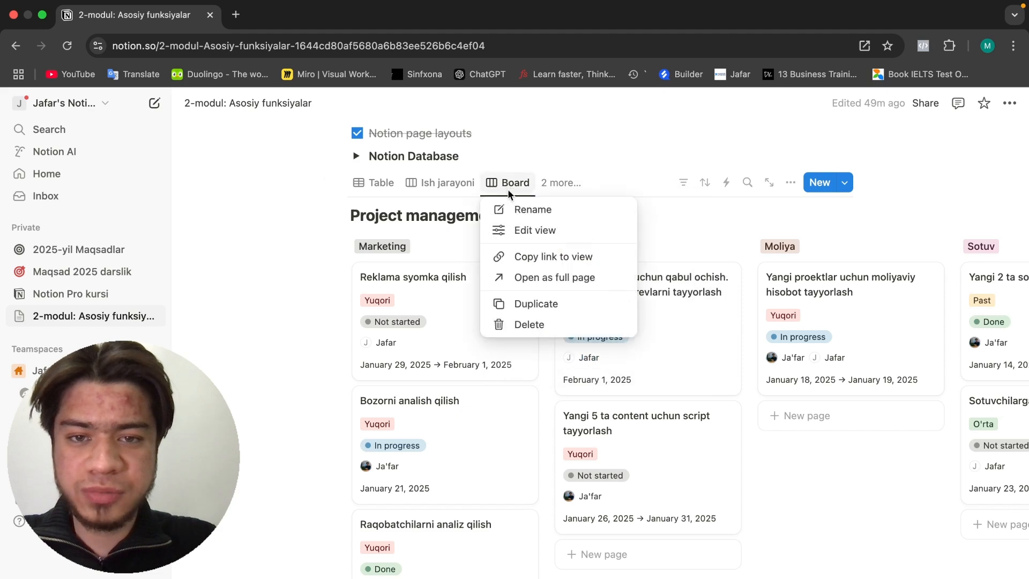
{"action": "left_click", "coordinate": [515, 215]}
{"action": "type", "text": "Bo"}
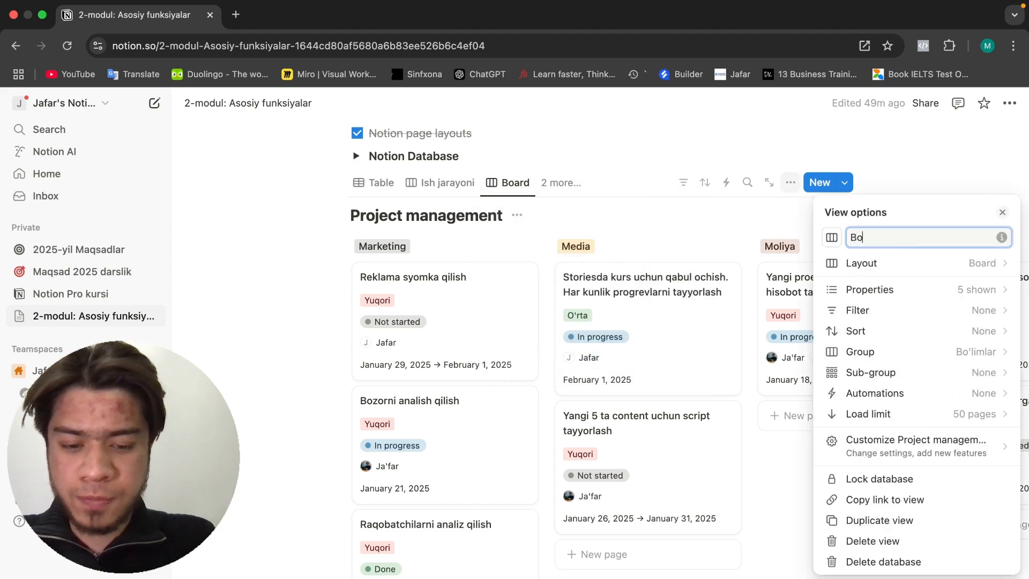
{"action": "type", "text": "'limlar"}
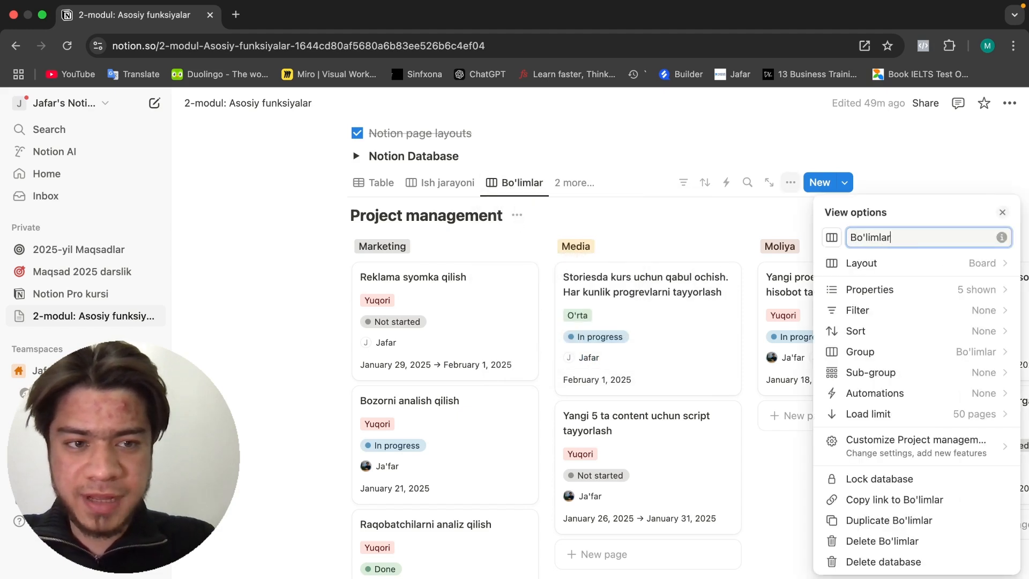
Step: Rename the Table view of the Project management database as "Barcha ishlar | Table"
{"action": "left_click", "coordinate": [386, 182]}
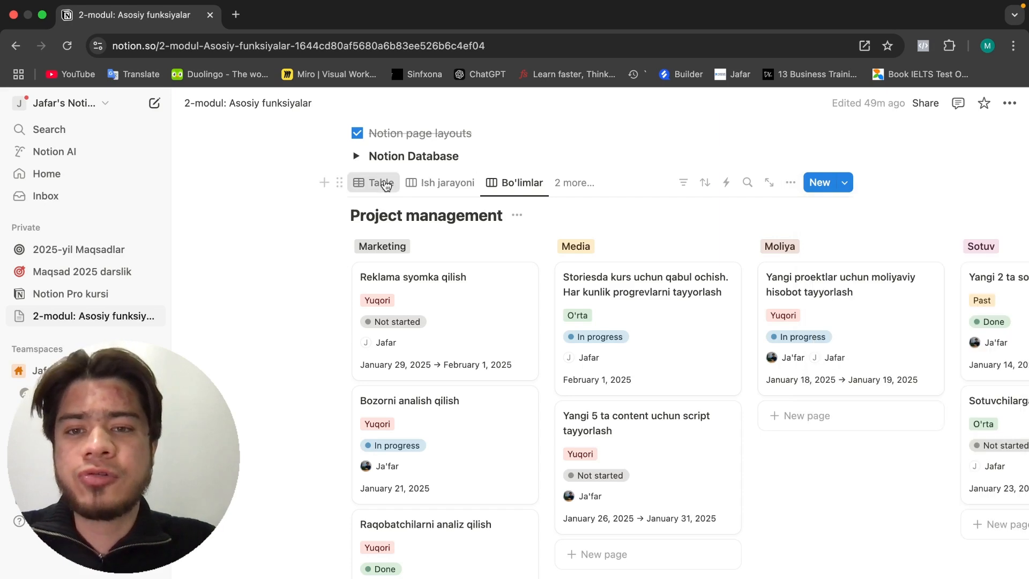
{"action": "left_click", "coordinate": [378, 183]}
{"action": "left_click", "coordinate": [381, 183]}
{"action": "left_click", "coordinate": [401, 214]}
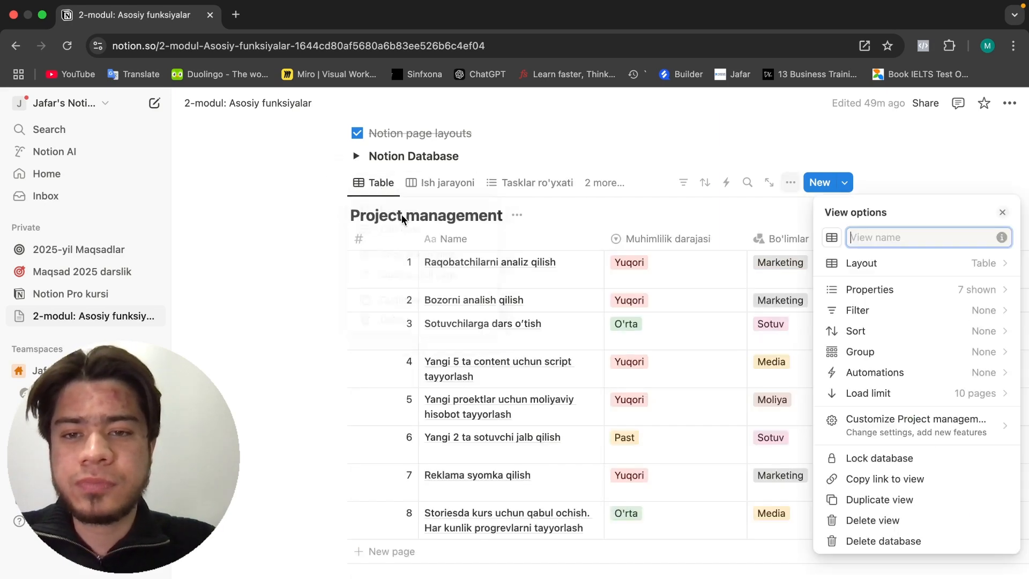
{"action": "type", "text": "Barcha ishlar"}
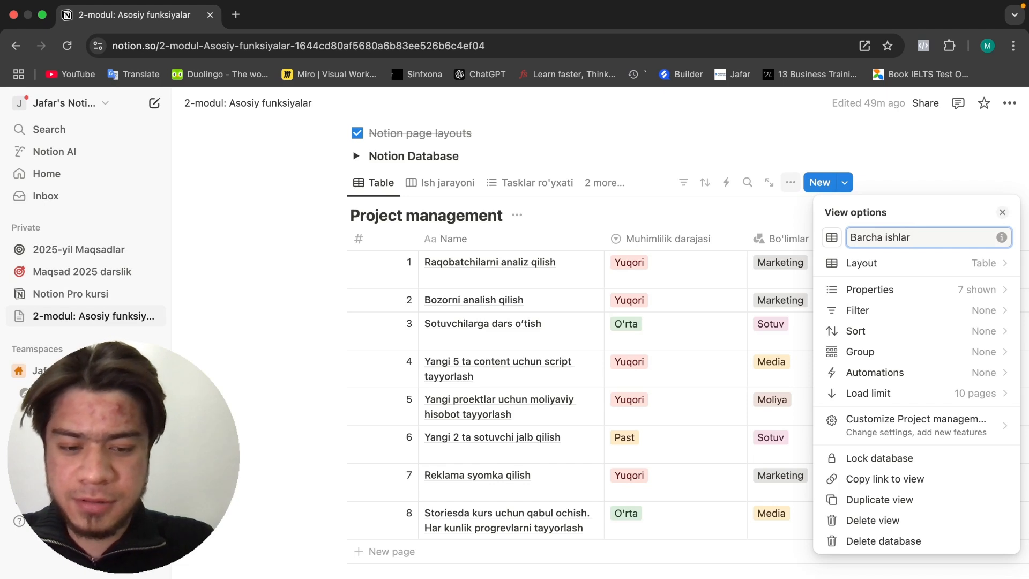
{"action": "type", "text": " | Table"}
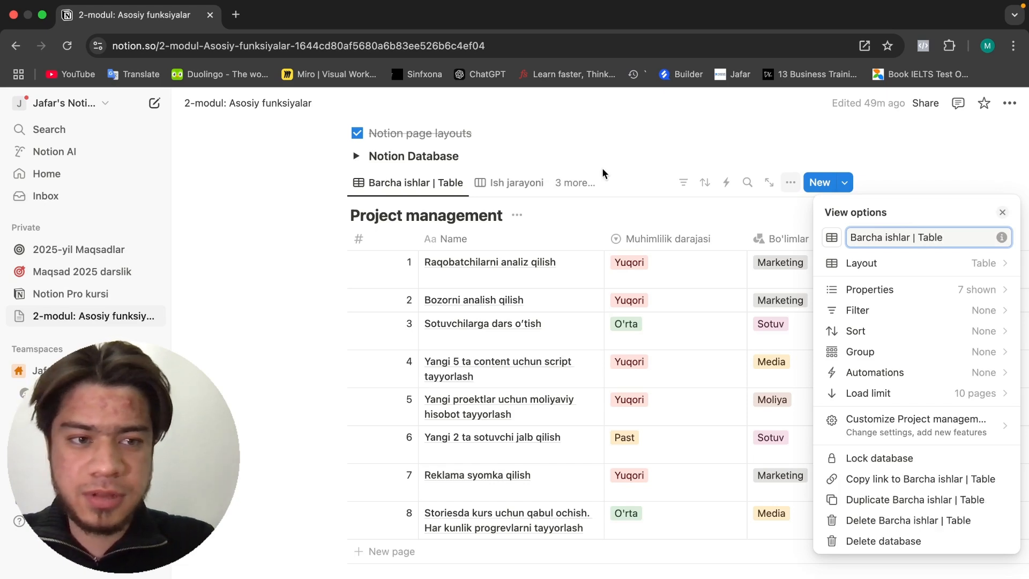
{"action": "left_click", "coordinate": [554, 133]}
Step: Shorten the Table view's name to "Barcha ishlar"
{"action": "left_click", "coordinate": [450, 183]}
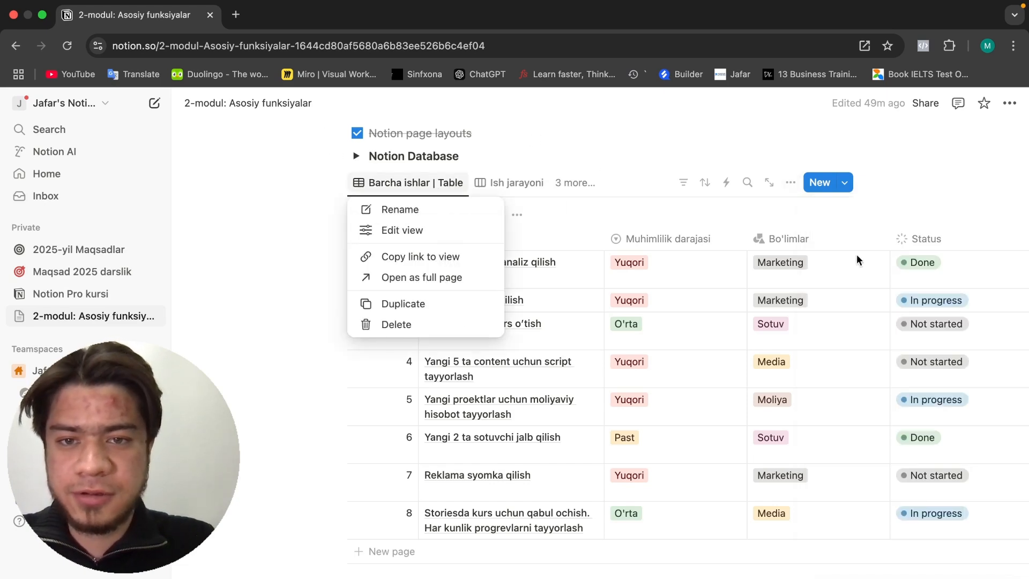
{"action": "left_click", "coordinate": [428, 216]}
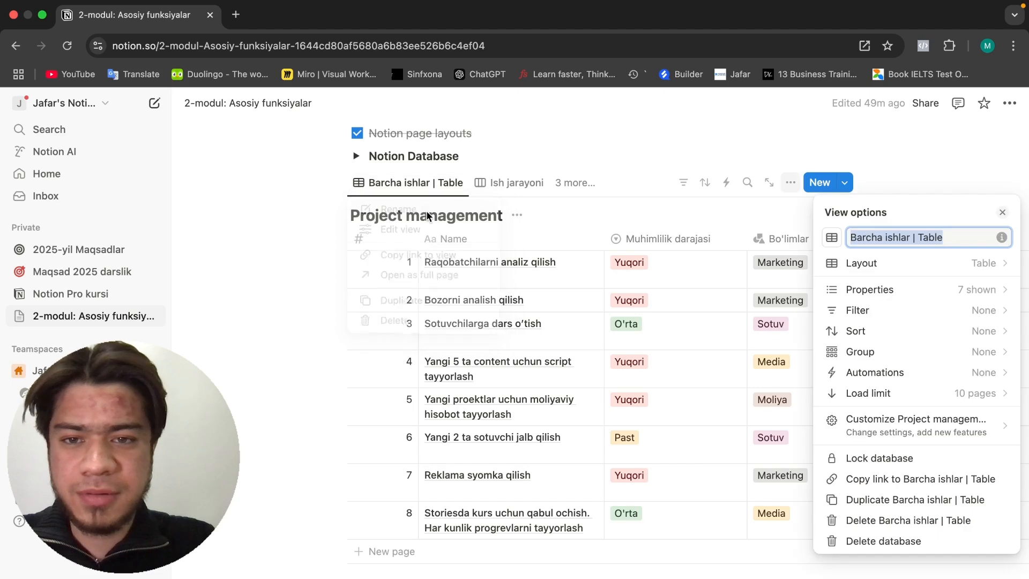
{"action": "left_click", "coordinate": [952, 244]}
{"action": "key", "text": "BackSpace"}
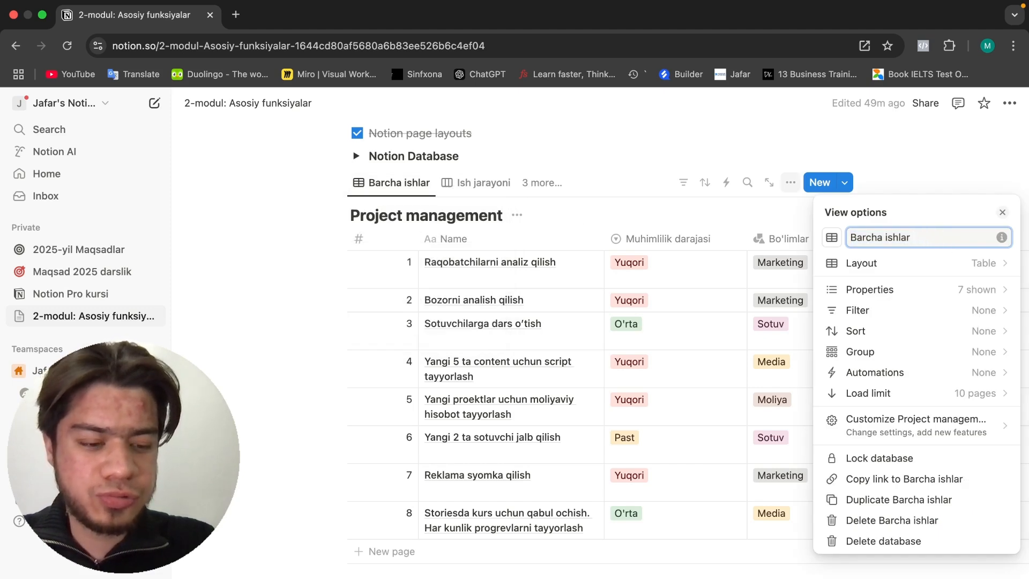
{"action": "left_click", "coordinate": [409, 192]}
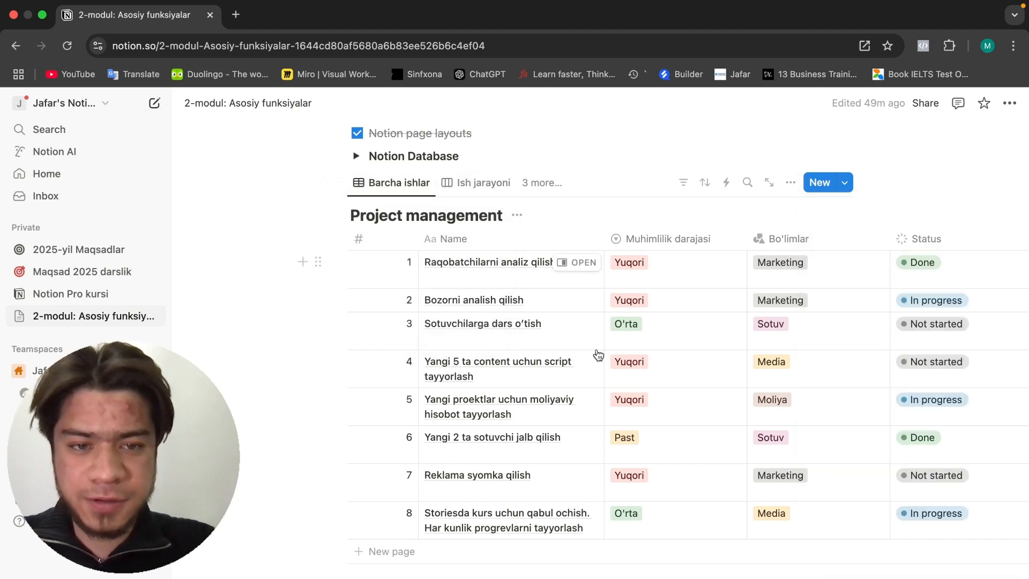
Step: Review the cards of the Ish jarayoni and Bo'limlar board views in the Project management database
{"action": "left_click", "coordinate": [475, 183]}
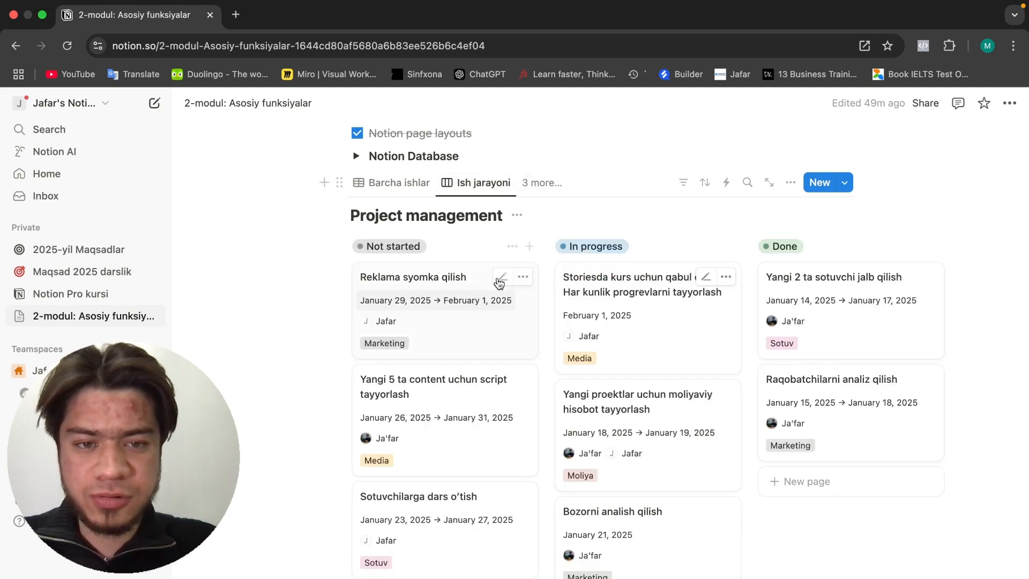
{"action": "scroll", "coordinate": [475, 318], "scroll_direction": "down", "scroll_amount": 3}
{"action": "scroll", "coordinate": [475, 318], "scroll_direction": "up", "scroll_amount": 3}
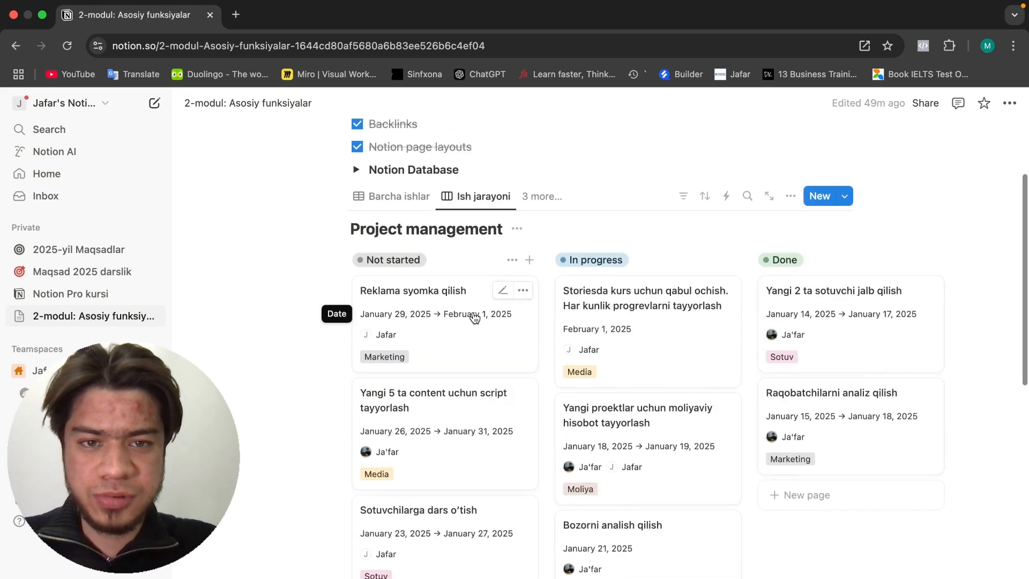
{"action": "left_click", "coordinate": [542, 196]}
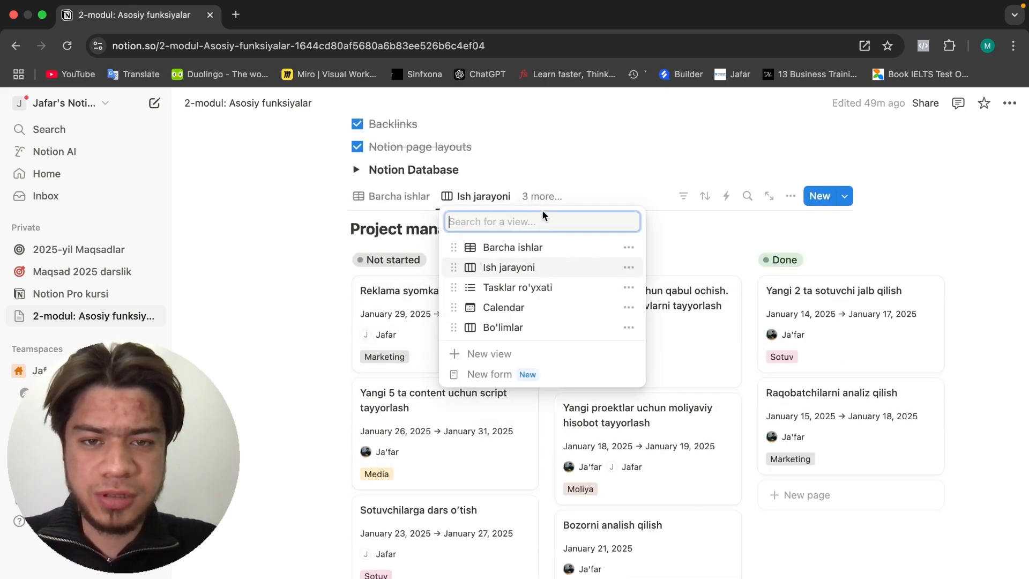
{"action": "left_click", "coordinate": [519, 324]}
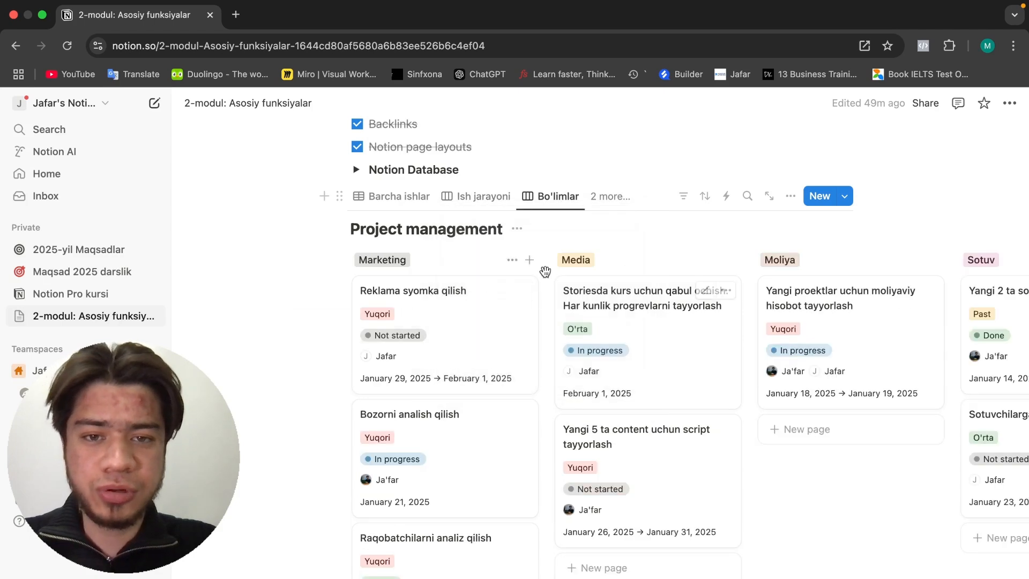
{"action": "scroll", "coordinate": [622, 274], "scroll_direction": "down", "scroll_amount": 2}
{"action": "scroll", "coordinate": [622, 273], "scroll_direction": "up", "scroll_amount": 3}
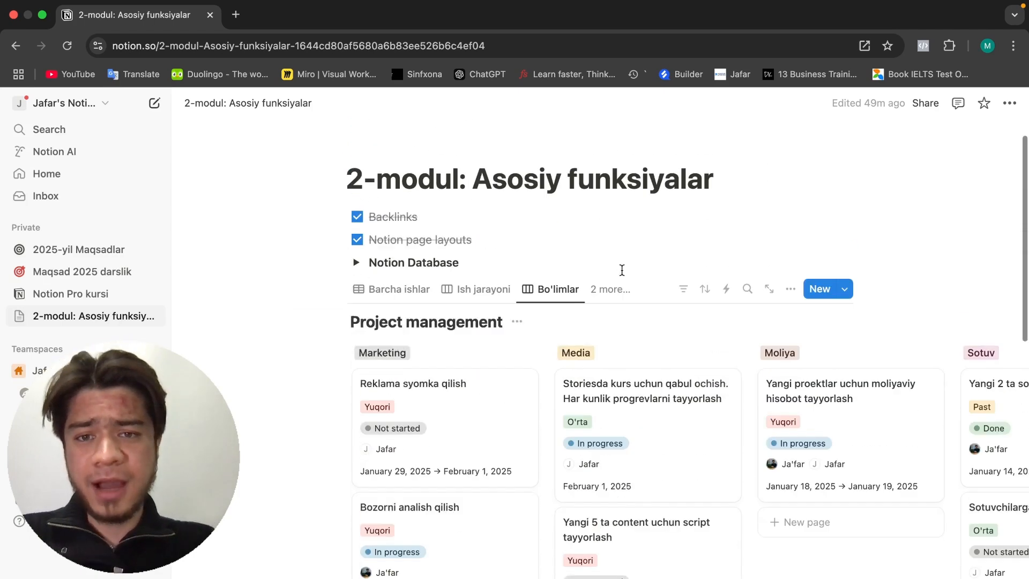
Step: Expand the Notion Database toggle and look over its checklist of lesson topics
{"action": "left_click", "coordinate": [356, 262]}
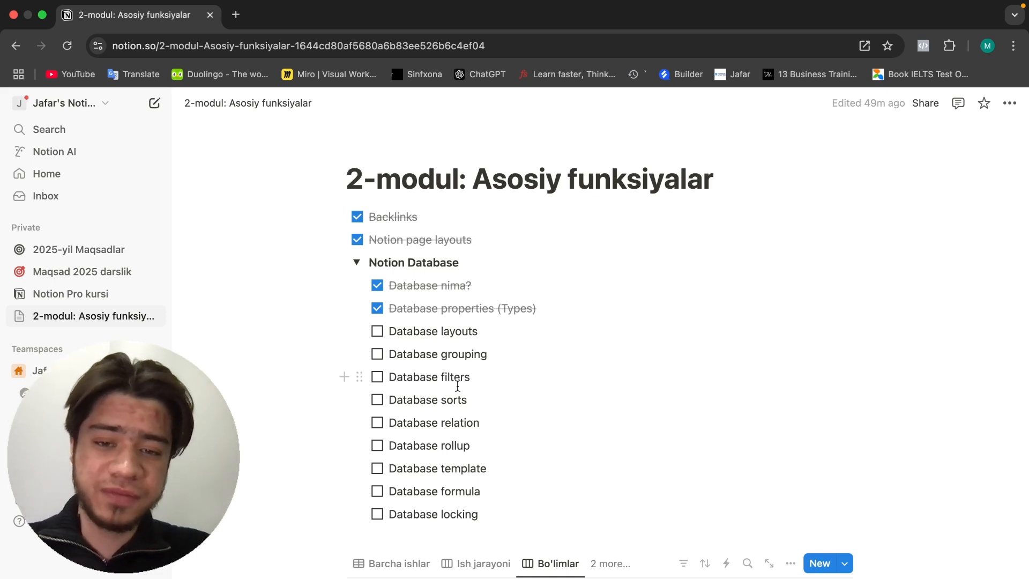
{"action": "scroll", "coordinate": [538, 555], "scroll_direction": "down", "scroll_amount": 3}
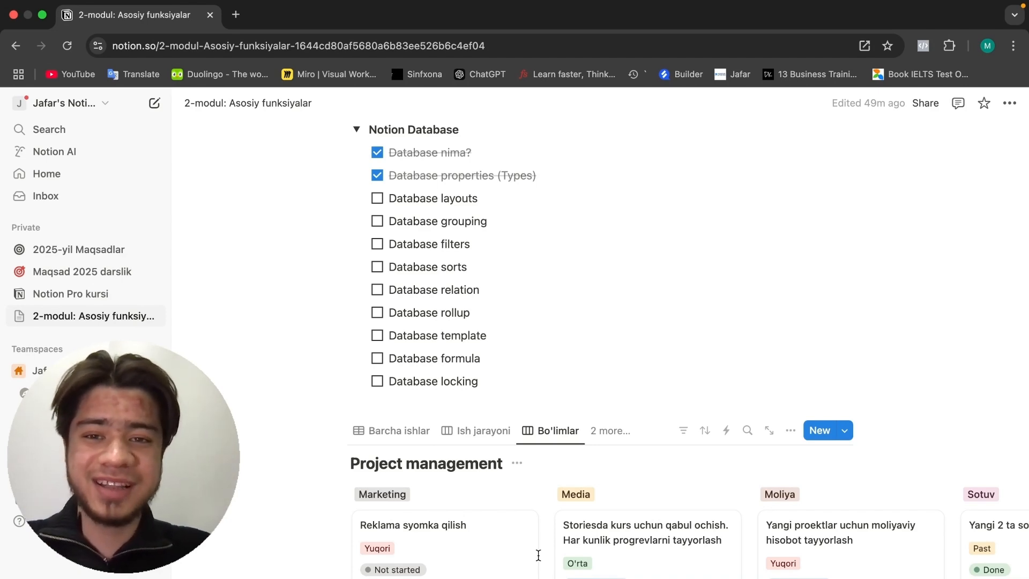
{"action": "key", "text": "ctrl+Left"}
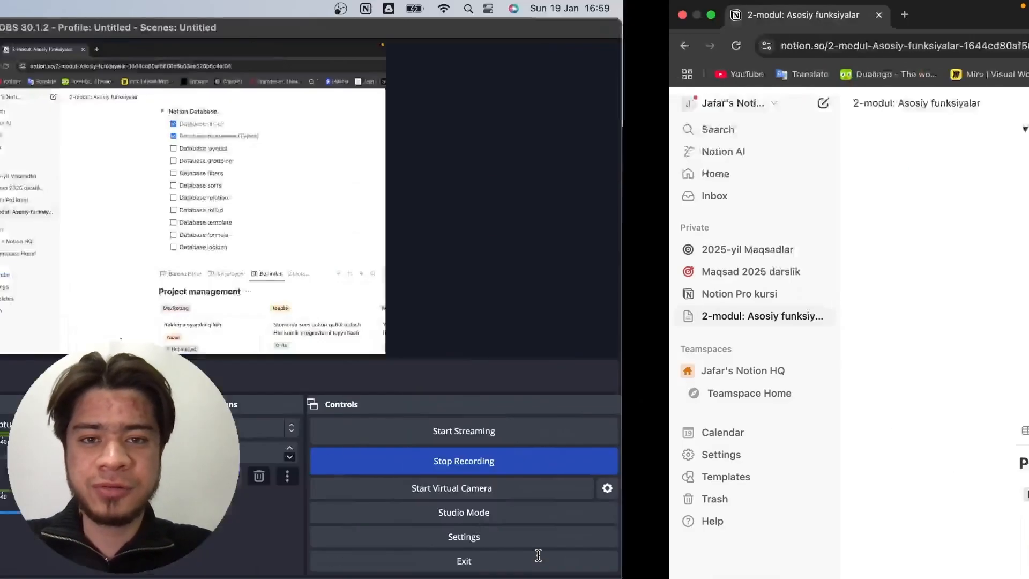